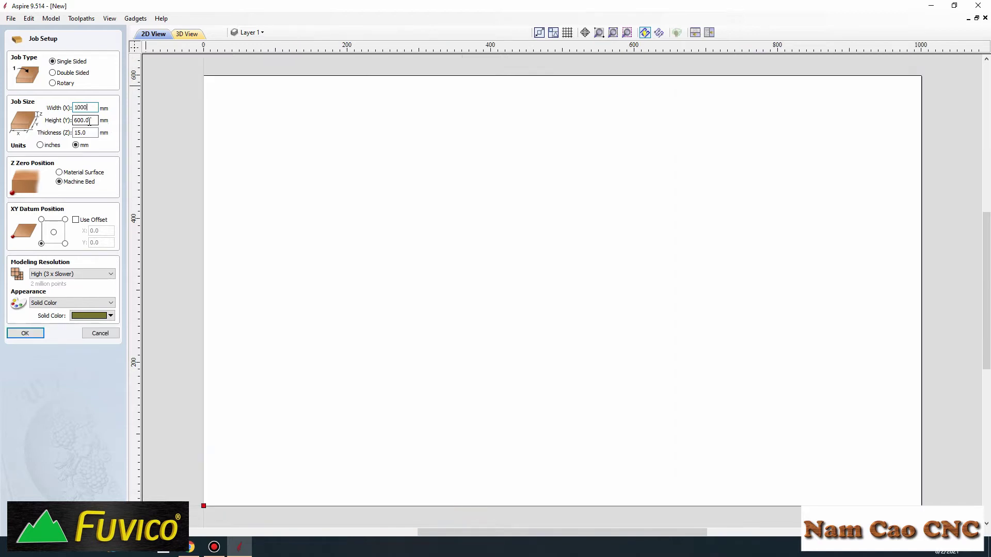
Step: Set the job height to 1000 mm and the material thickness to 18 mm, and accept the job setup
{"action": "left_click_drag", "start_coordinate": [95, 120], "coordinate": [60, 122]}
{"action": "type", "text": "10"}
{"action": "key", "text": "Return"}
{"action": "key", "text": "Tab"}
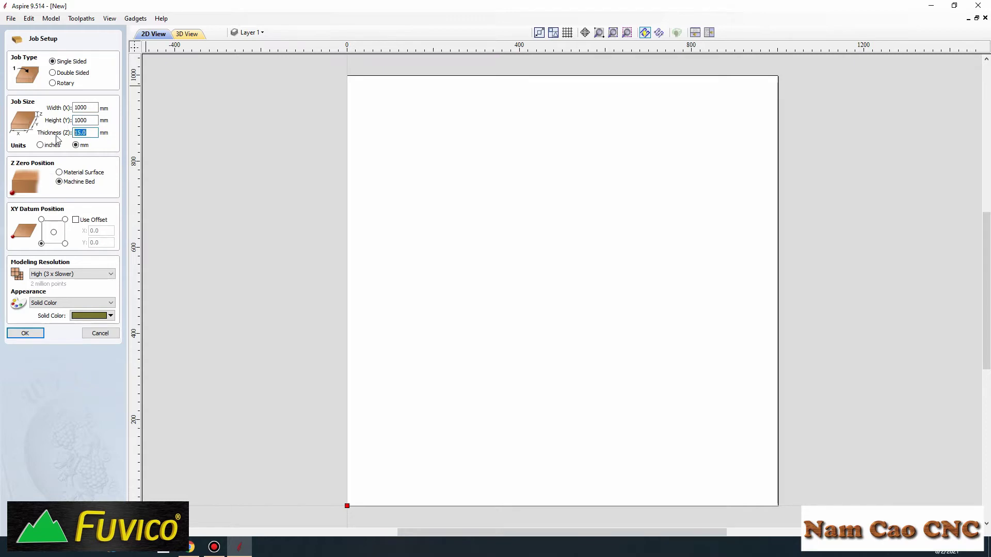
{"action": "type", "text": "18"}
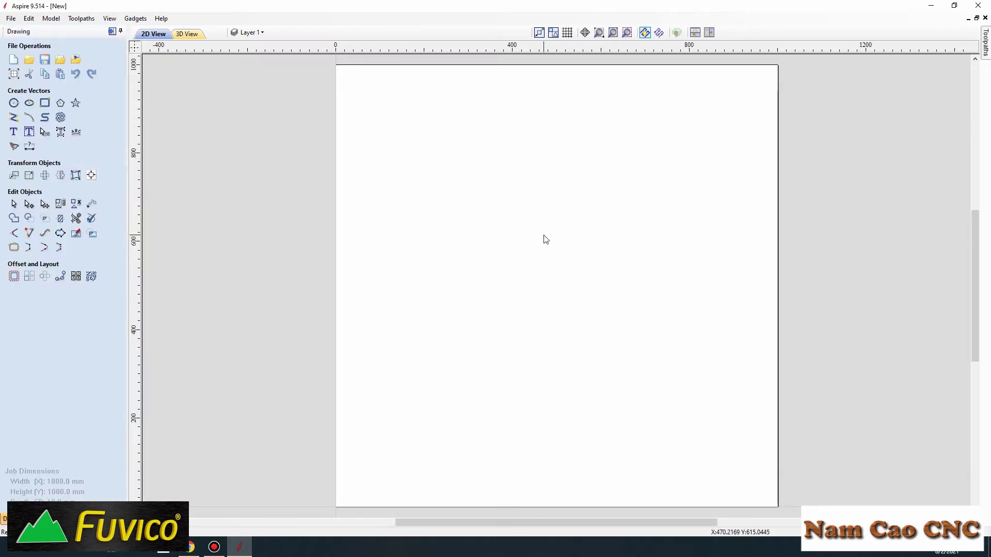
{"action": "scroll", "coordinate": [381, 215], "scroll_direction": "up", "scroll_amount": 2}
{"action": "scroll", "coordinate": [388, 216], "scroll_direction": "down", "scroll_amount": 3}
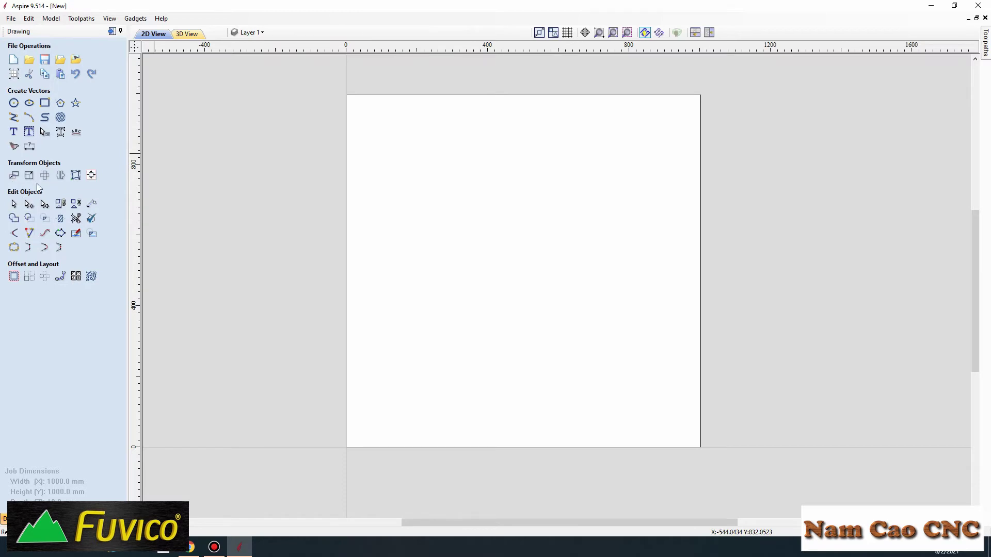
Step: Create the text "fuvico" in Times New Roman with a 200 mm text height and center alignment
{"action": "left_click", "coordinate": [15, 135]}
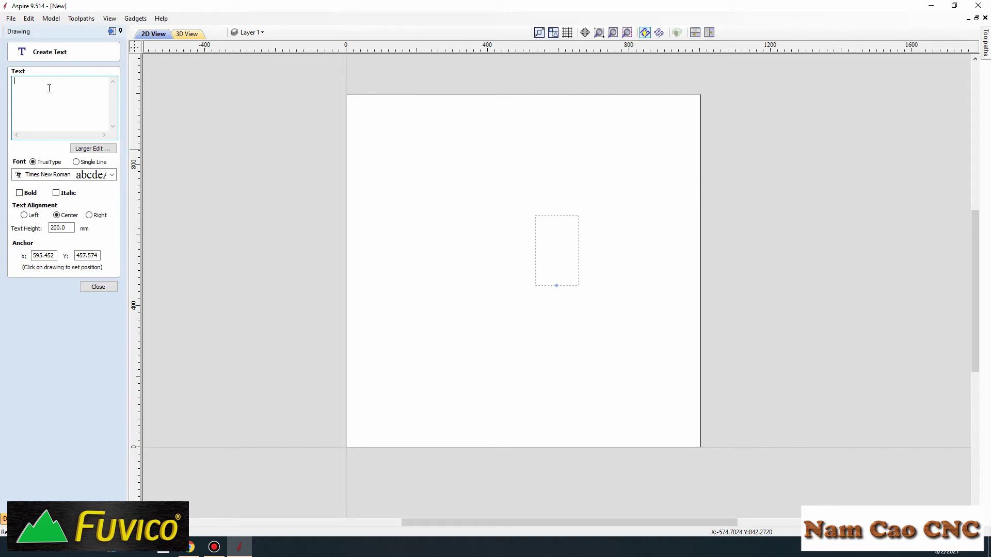
{"action": "type", "text": "fuvico"}
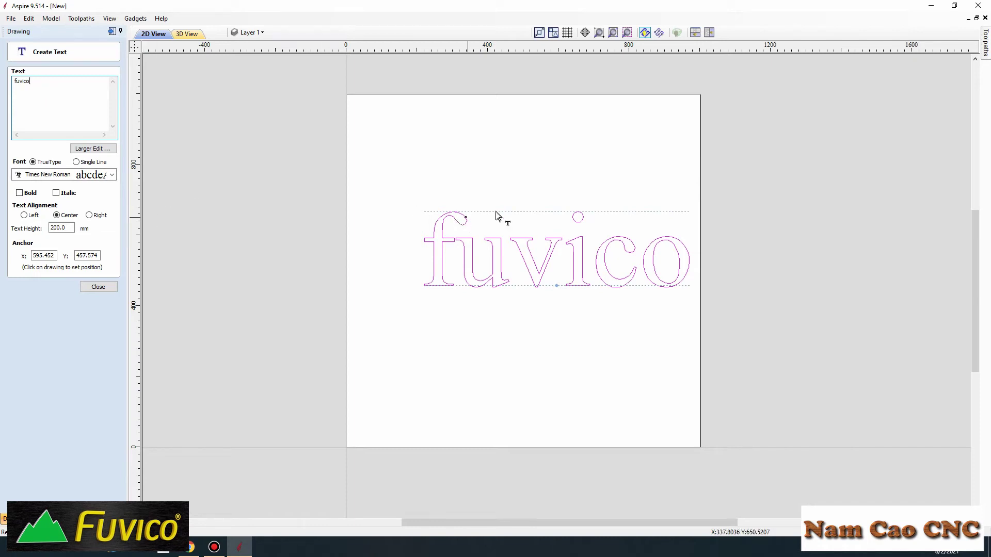
{"action": "left_click", "coordinate": [24, 215]}
{"action": "left_click", "coordinate": [89, 215]}
{"action": "left_click", "coordinate": [56, 215]}
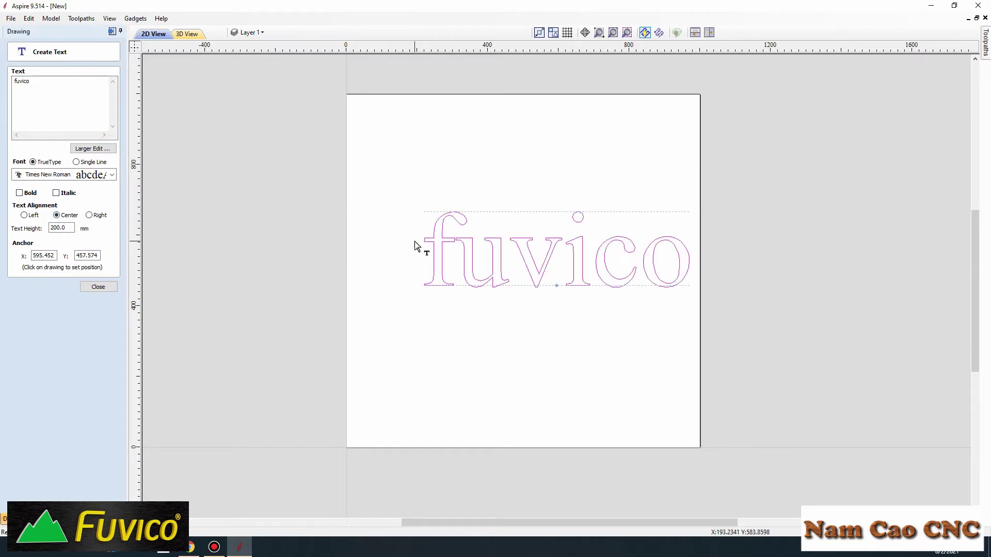
{"action": "left_click", "coordinate": [383, 252]}
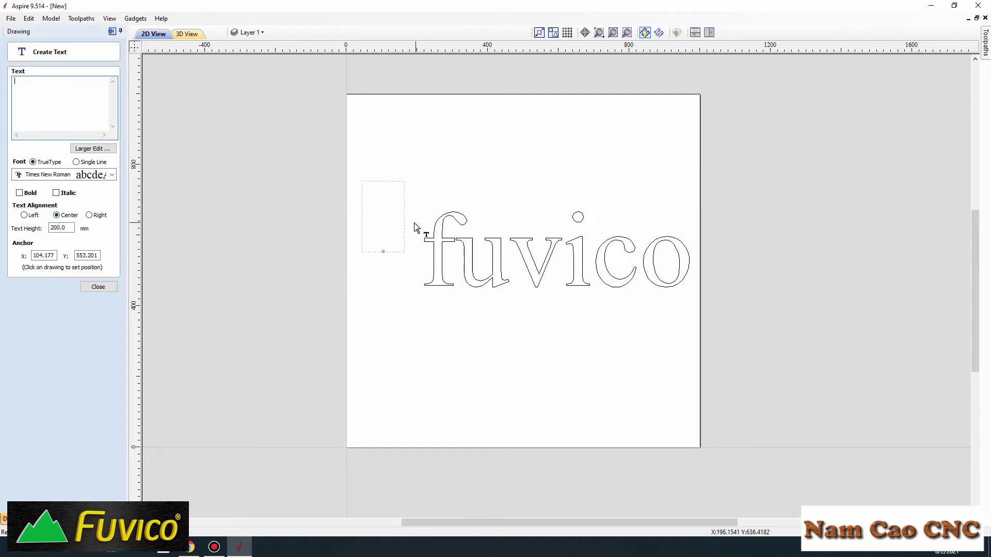
{"action": "left_click", "coordinate": [447, 217]}
{"action": "left_click", "coordinate": [693, 314]}
{"action": "left_click", "coordinate": [98, 287]}
Step: Select the whole "fuvico" text and center it in the material
{"action": "mouse_move", "coordinate": [393, 186]}
{"action": "left_mouse_down"}
{"action": "mouse_move", "coordinate": [608, 352]}
{"action": "mouse_move", "coordinate": [696, 339]}
{"action": "left_mouse_up"}
{"action": "key", "text": "Escape"}
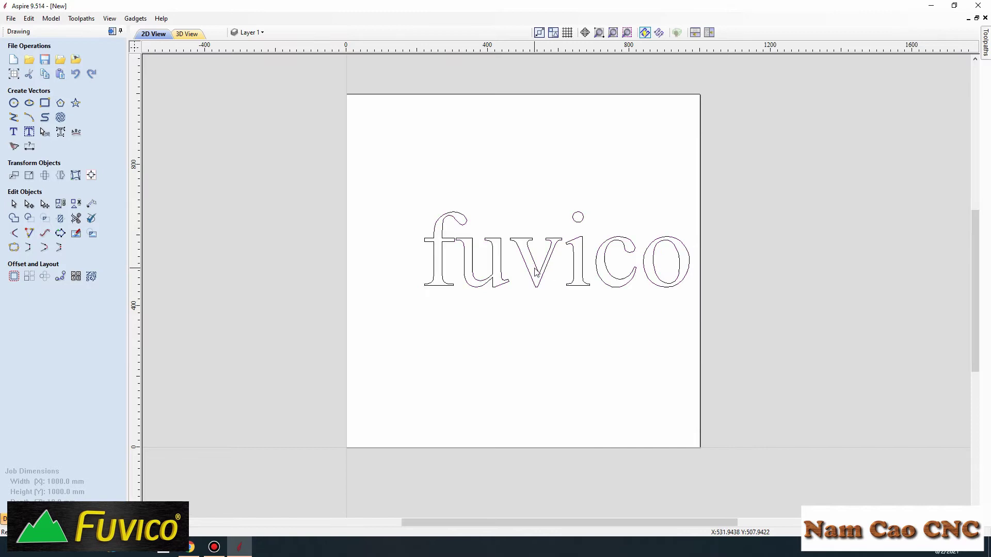
{"action": "left_click_drag", "start_coordinate": [385, 181], "coordinate": [689, 321]}
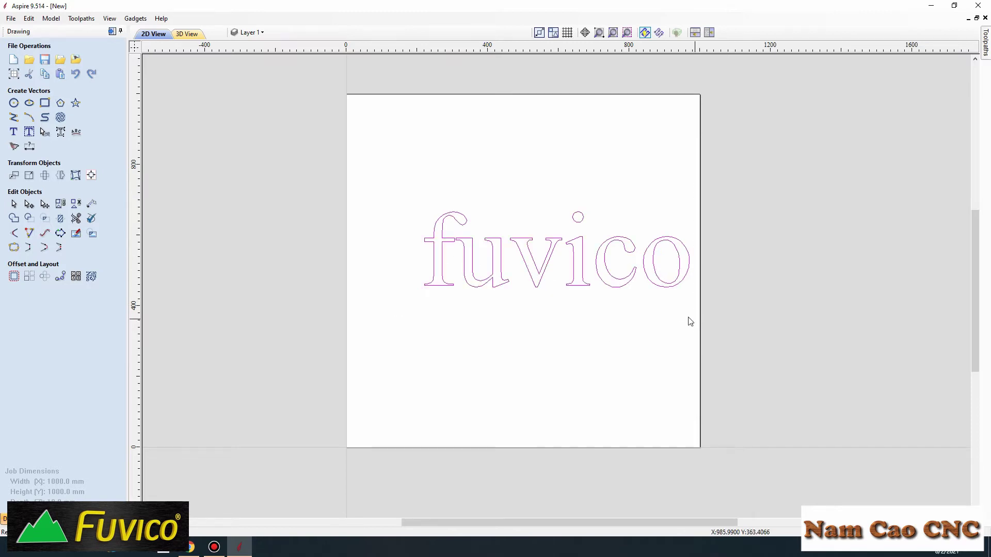
{"action": "left_click", "coordinate": [91, 176]}
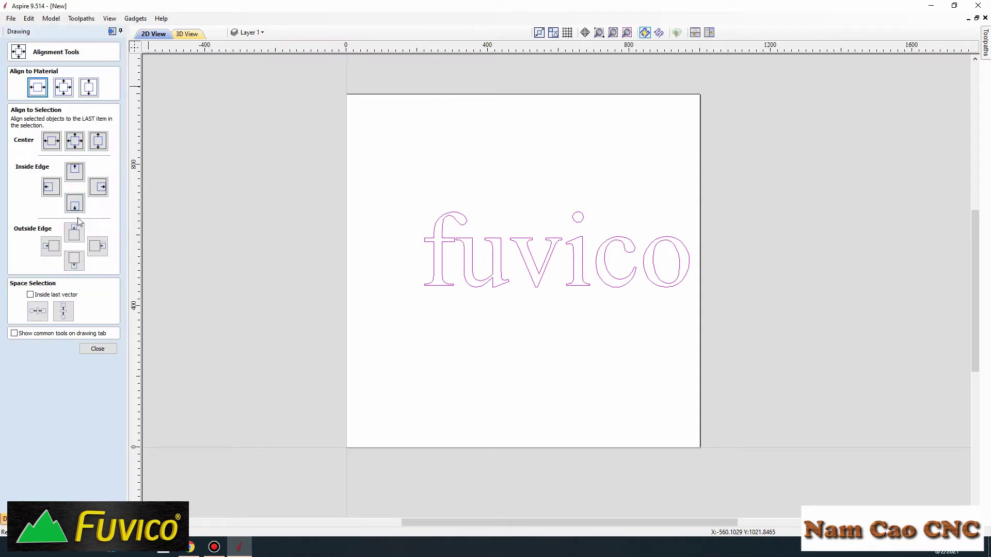
{"action": "key", "text": "F9"}
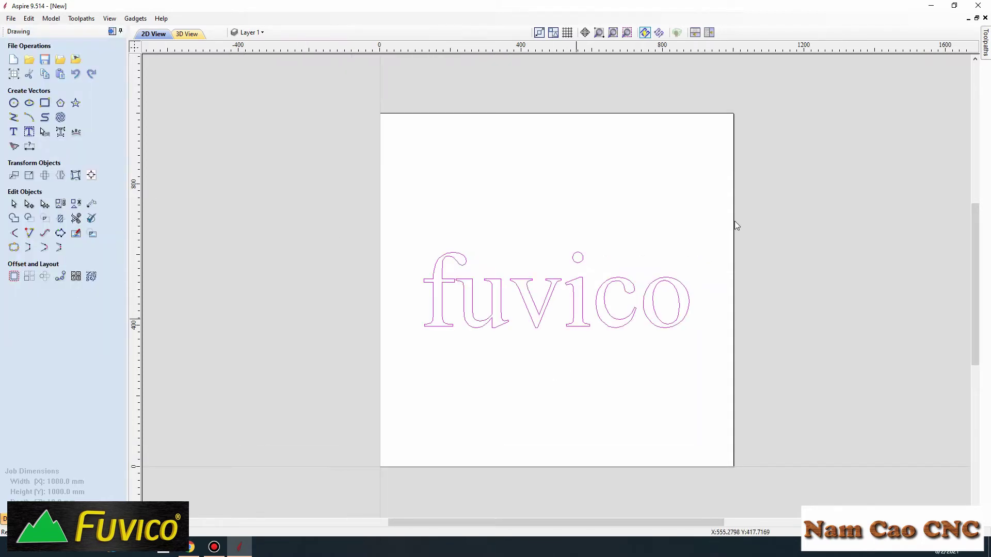
Step: Start a V-Carve / Engraving toolpath for the text and open the tool database to choose its cutter
{"action": "left_click", "coordinate": [986, 45]}
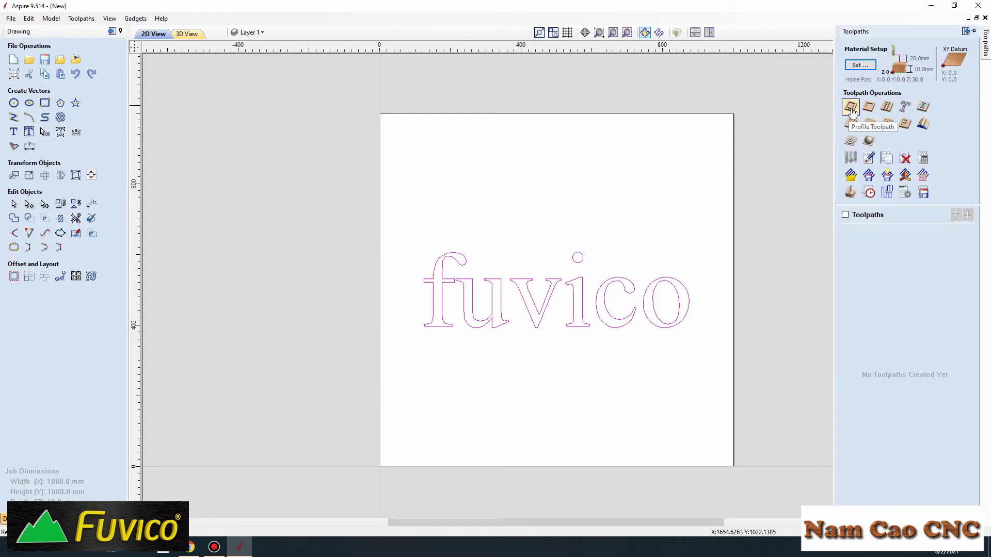
{"action": "left_click", "coordinate": [905, 107]}
{"action": "left_click", "coordinate": [856, 128]}
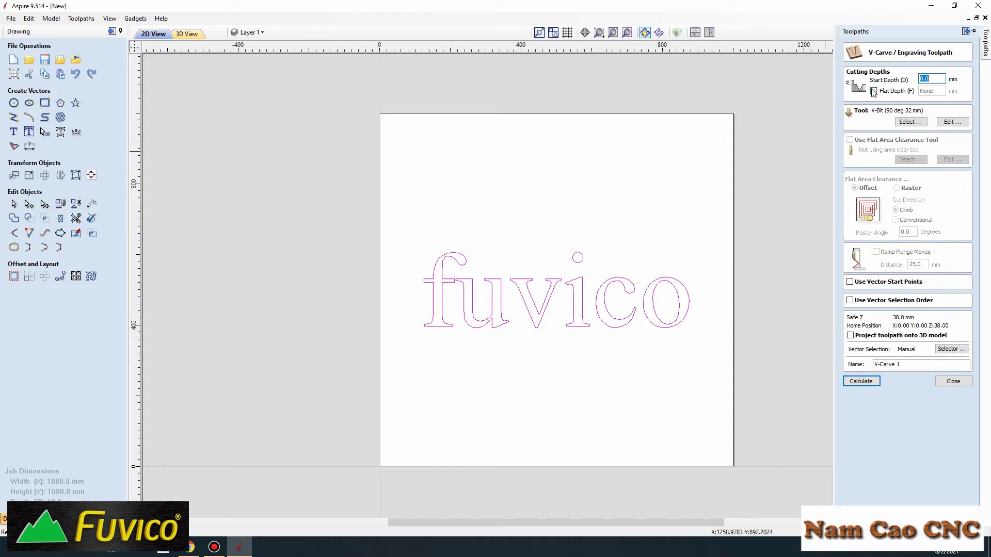
{"action": "left_click", "coordinate": [910, 123]}
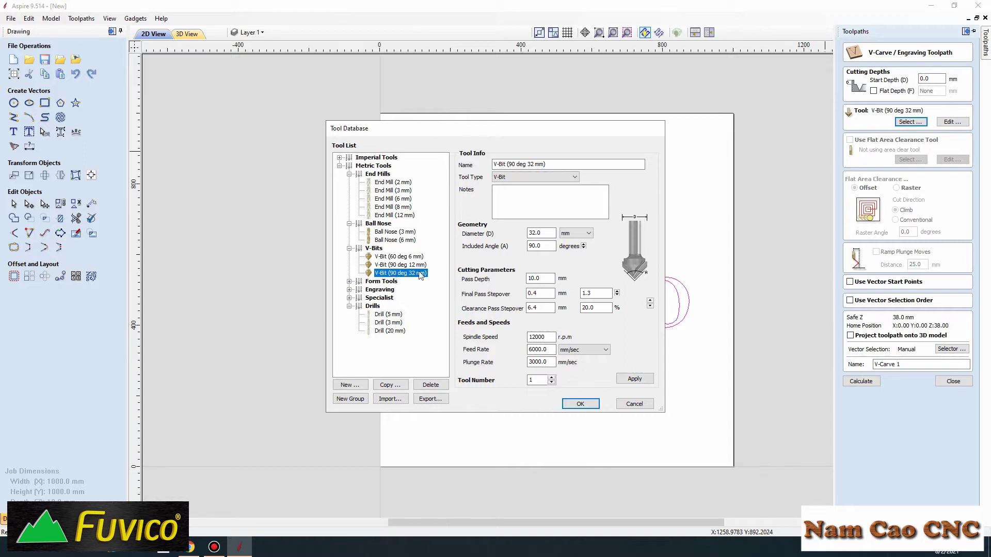
Step: Check the 90 deg 32 mm V-Bit's angle, pass depth, spindle speed and feed rates, and apply it as the toolpath's cutter
{"action": "double_click", "coordinate": [553, 247]}
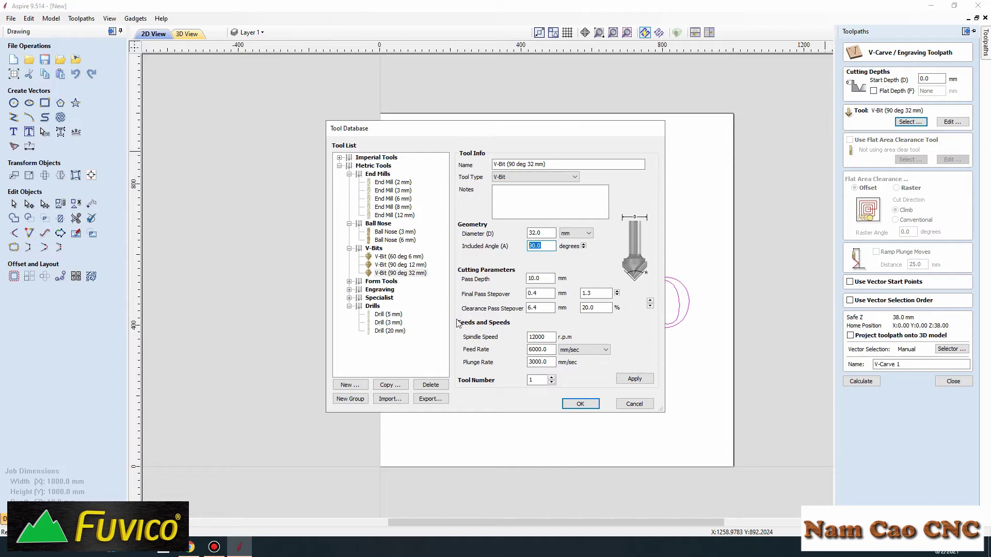
{"action": "double_click", "coordinate": [551, 278]}
{"action": "key", "text": "Tab"}
{"action": "double_click", "coordinate": [553, 339]}
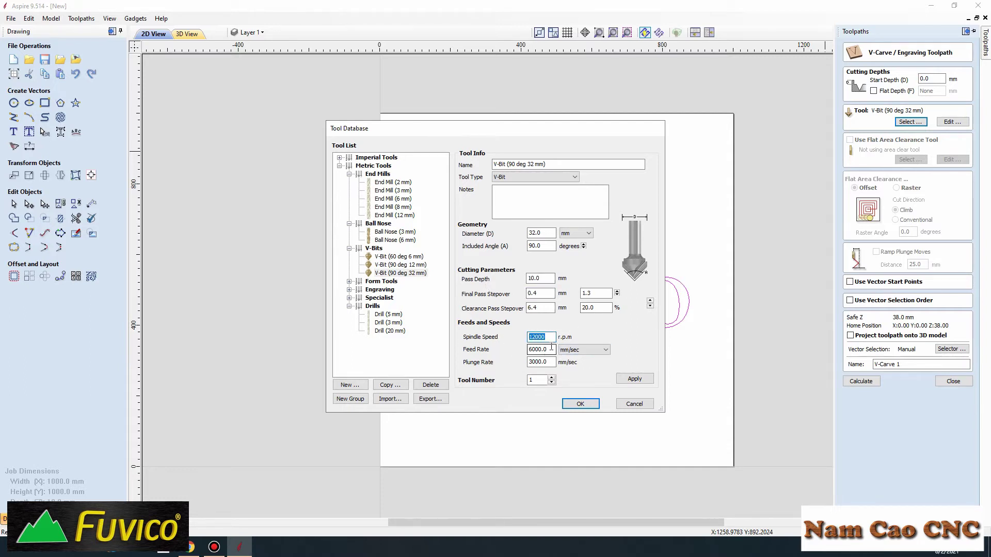
{"action": "key", "text": "Tab"}
{"action": "key", "text": "Tab"}
{"action": "key", "text": "Tab"}
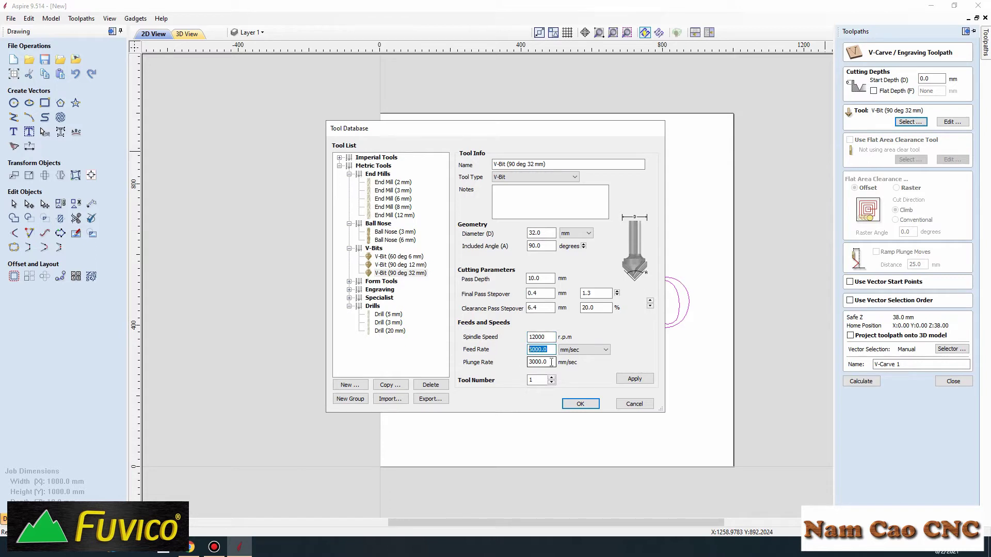
{"action": "left_click", "coordinate": [632, 380]}
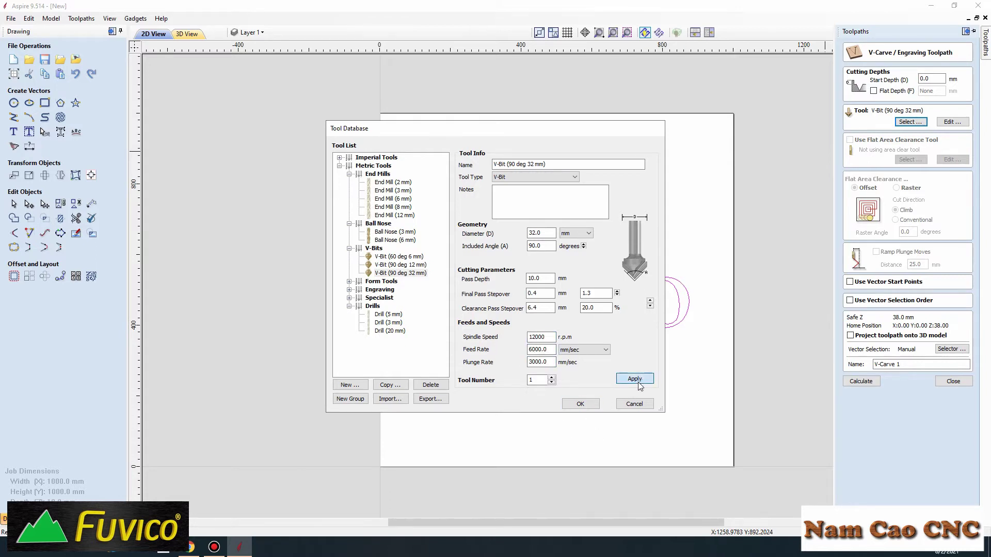
{"action": "left_click", "coordinate": [580, 404]}
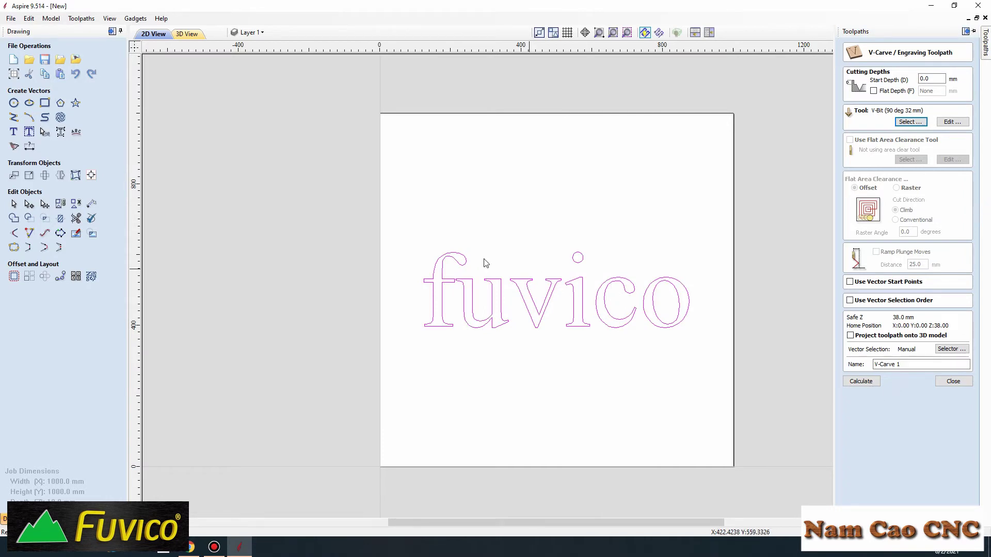
Step: Select the "fuvico" text and calculate its V-carve toolpath
{"action": "left_click_drag", "start_coordinate": [411, 234], "coordinate": [719, 337]}
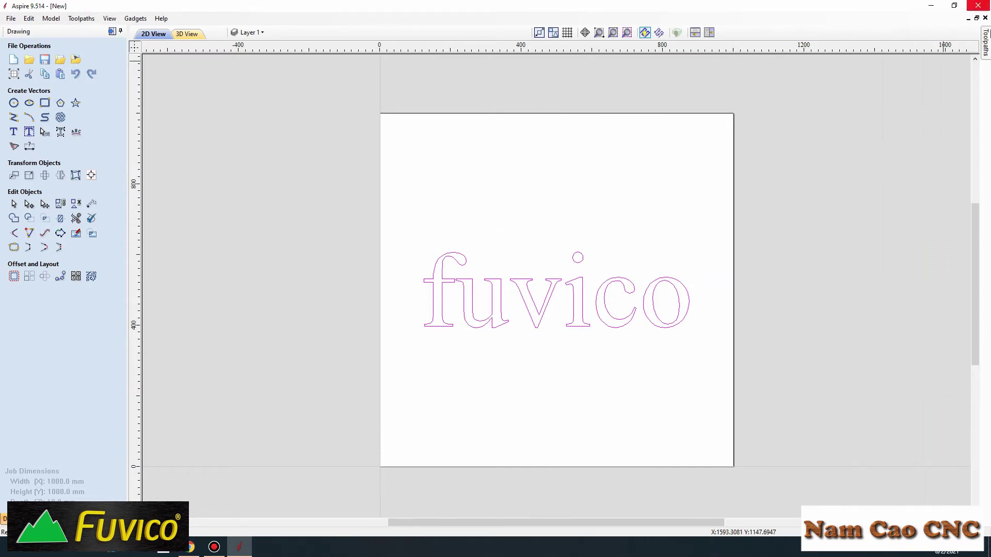
{"action": "mouse_move", "coordinate": [985, 42]}
{"action": "left_click", "coordinate": [861, 381]}
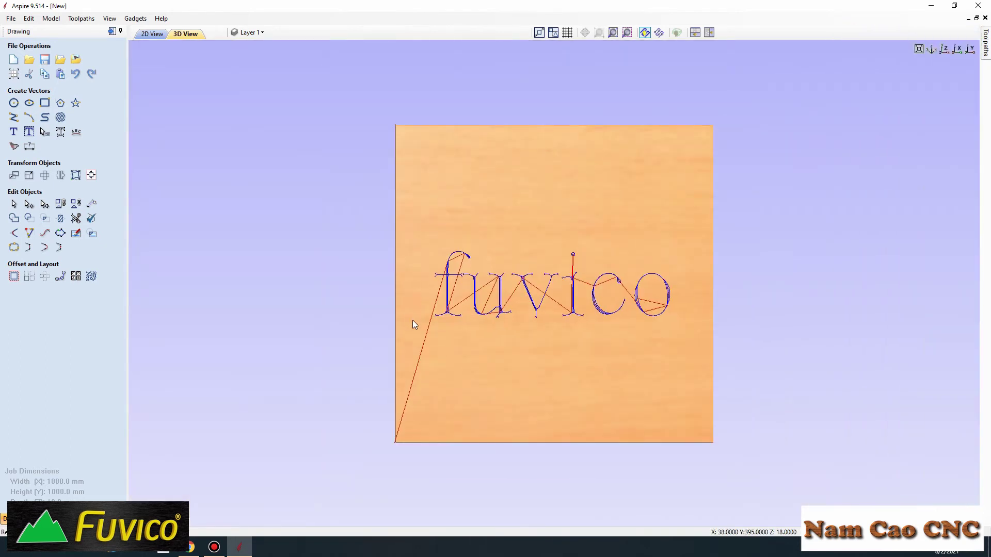
Step: Set the toolpath preview to its slowest speed and play the carving simulation
{"action": "mouse_move", "coordinate": [986, 37]}
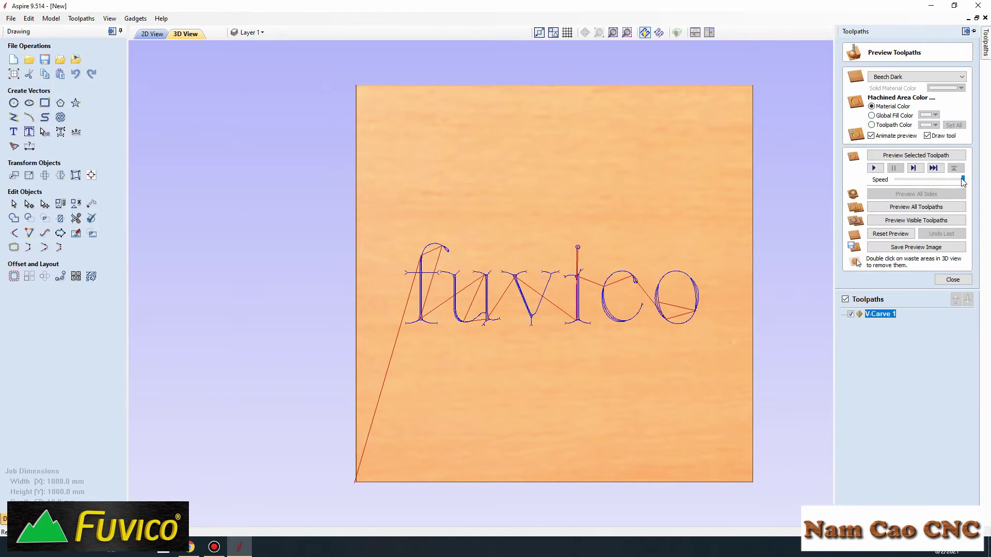
{"action": "left_click_drag", "start_coordinate": [962, 179], "coordinate": [896, 180]}
{"action": "left_click", "coordinate": [874, 167]}
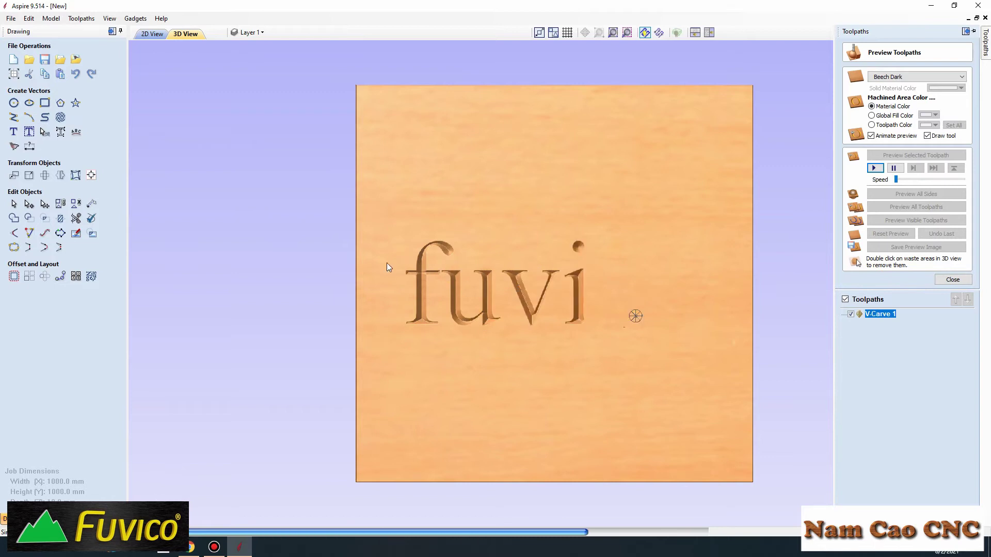
Step: Examine the simulated V-carved lettering in 3D from several angles and distances
{"action": "left_click_drag", "start_coordinate": [426, 224], "coordinate": [389, 179]}
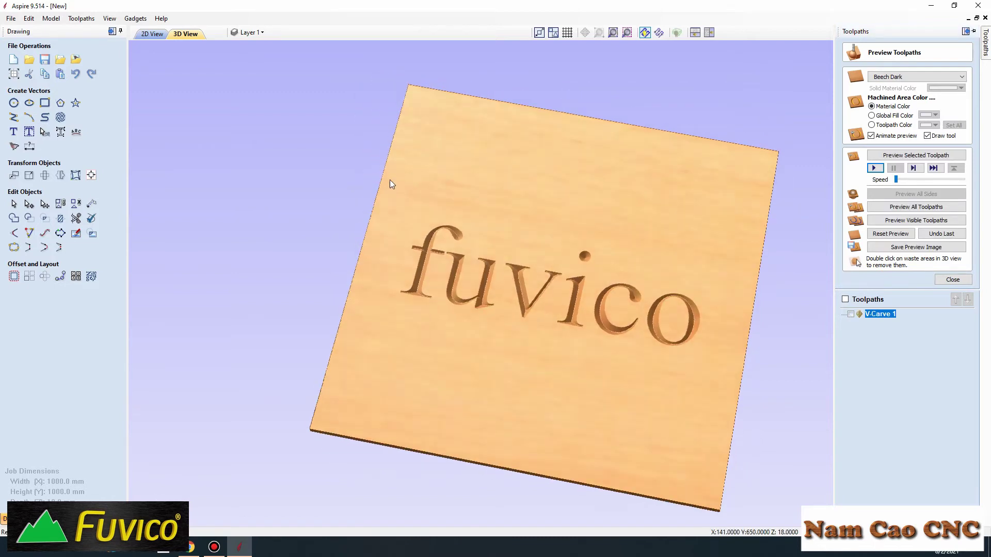
{"action": "scroll", "coordinate": [462, 270], "scroll_direction": "up", "scroll_amount": 5}
{"action": "scroll", "coordinate": [445, 283], "scroll_direction": "down", "scroll_amount": 5}
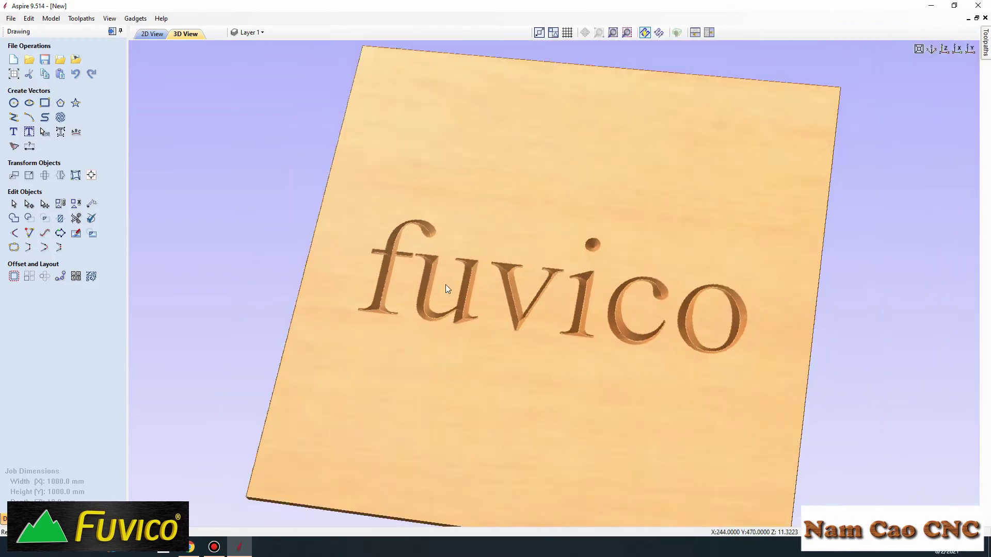
{"action": "left_click_drag", "start_coordinate": [485, 243], "coordinate": [454, 208]}
{"action": "scroll", "coordinate": [522, 304], "scroll_direction": "up", "scroll_amount": 6}
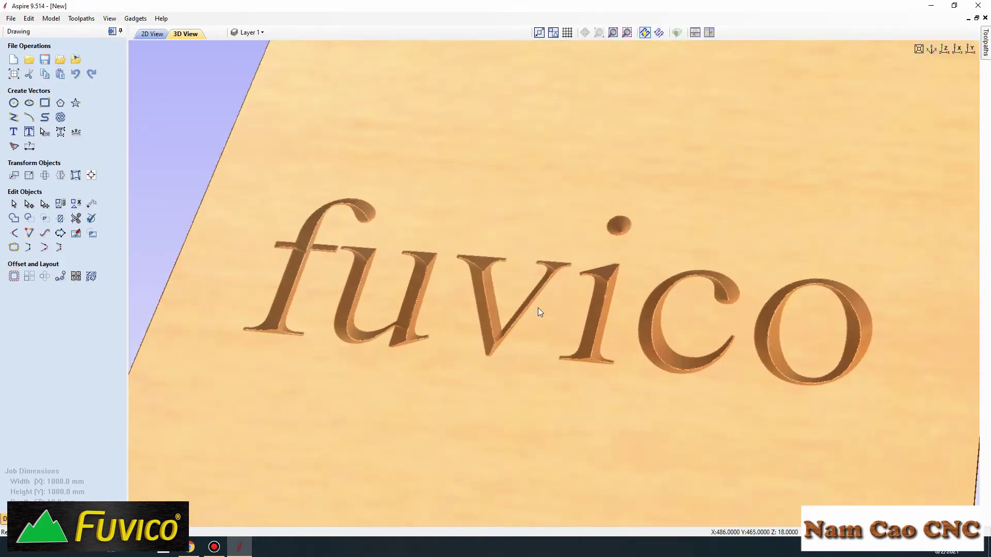
{"action": "left_click_drag", "start_coordinate": [553, 270], "coordinate": [495, 334]}
{"action": "scroll", "coordinate": [504, 318], "scroll_direction": "down", "scroll_amount": 5}
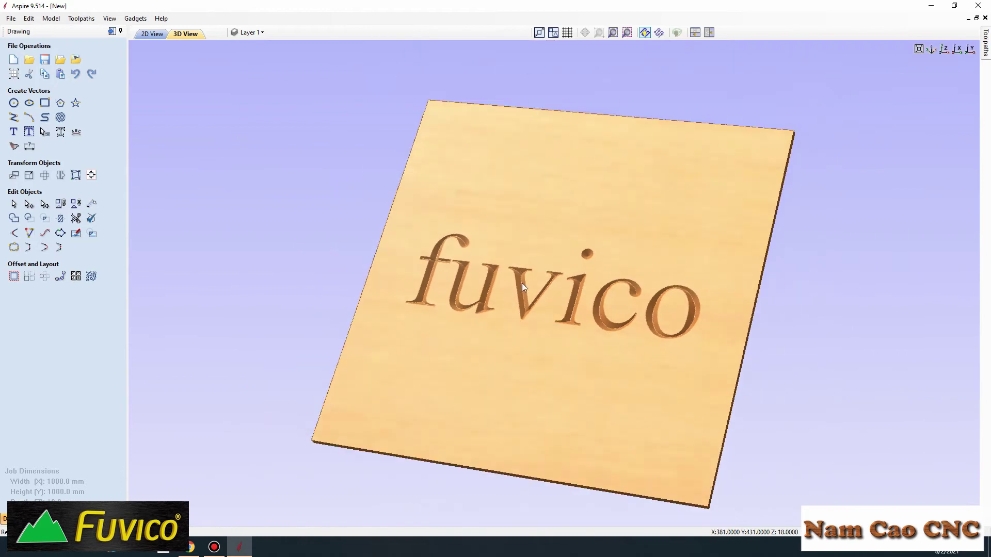
{"action": "left_click_drag", "start_coordinate": [522, 283], "coordinate": [560, 268]}
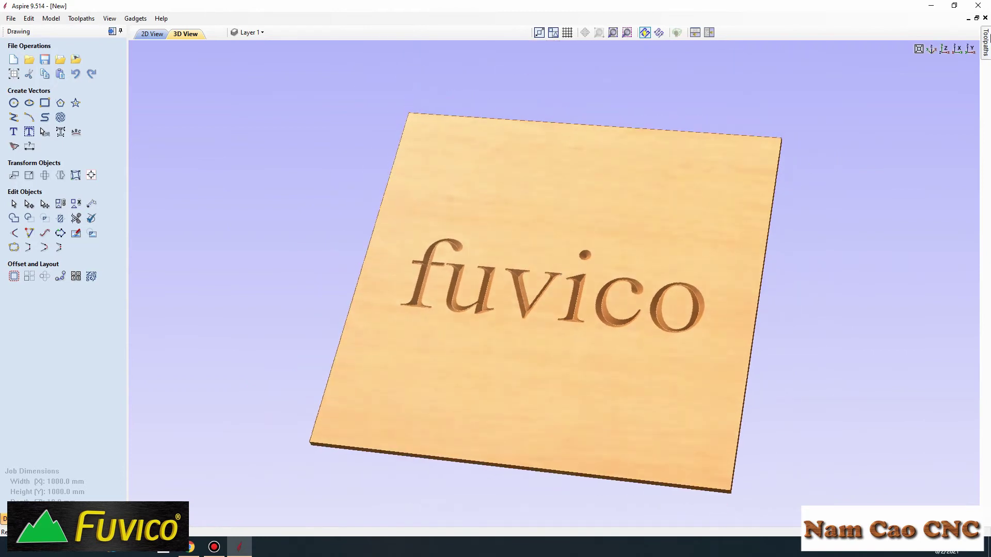
Step: Close the toolpath preview, and show and hide the V-carve cutting path on the 3D model
{"action": "left_click", "coordinate": [986, 42]}
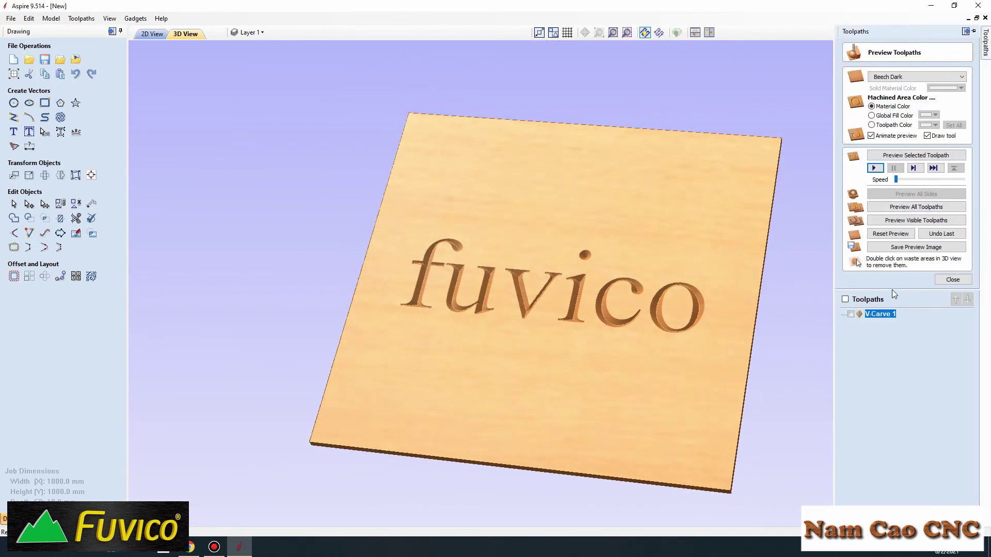
{"action": "left_click", "coordinate": [953, 281]}
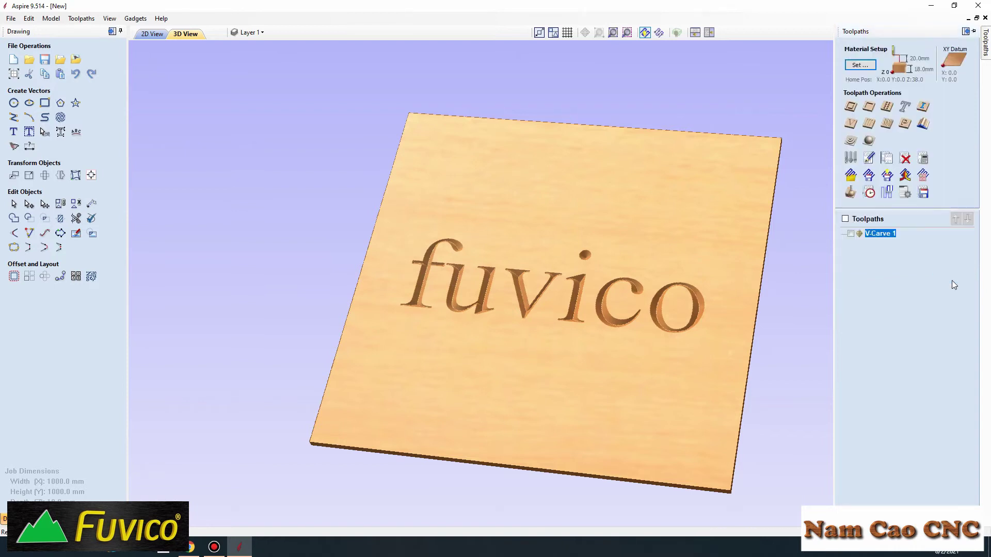
{"action": "left_click", "coordinate": [851, 235]}
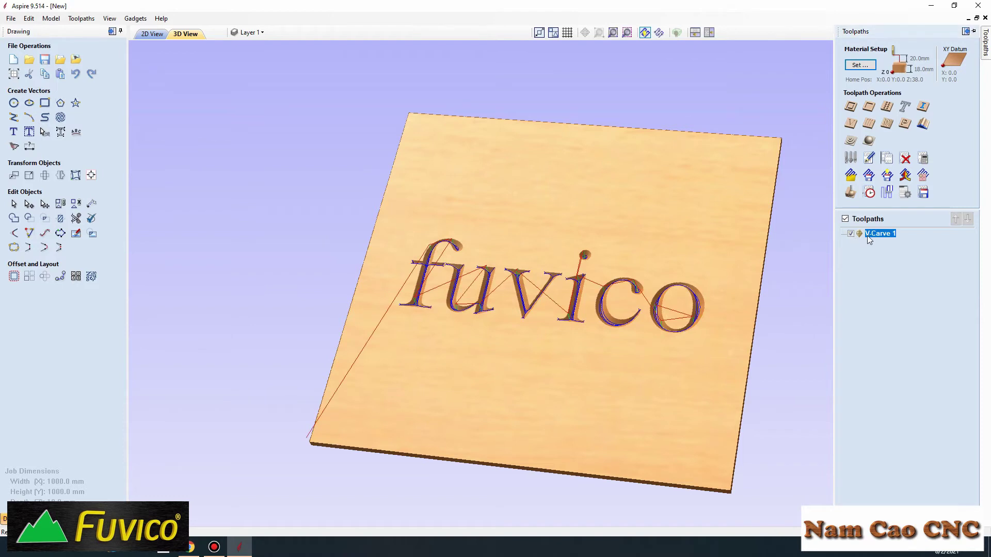
{"action": "left_click", "coordinate": [850, 235]}
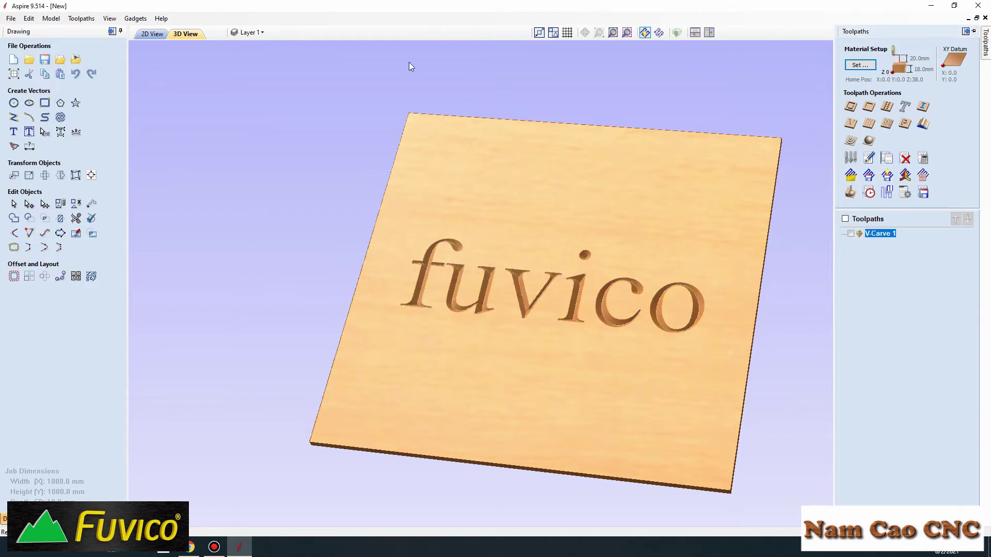
Step: Return to the 2D view of the "fuvico" text layout
{"action": "left_click", "coordinate": [154, 34]}
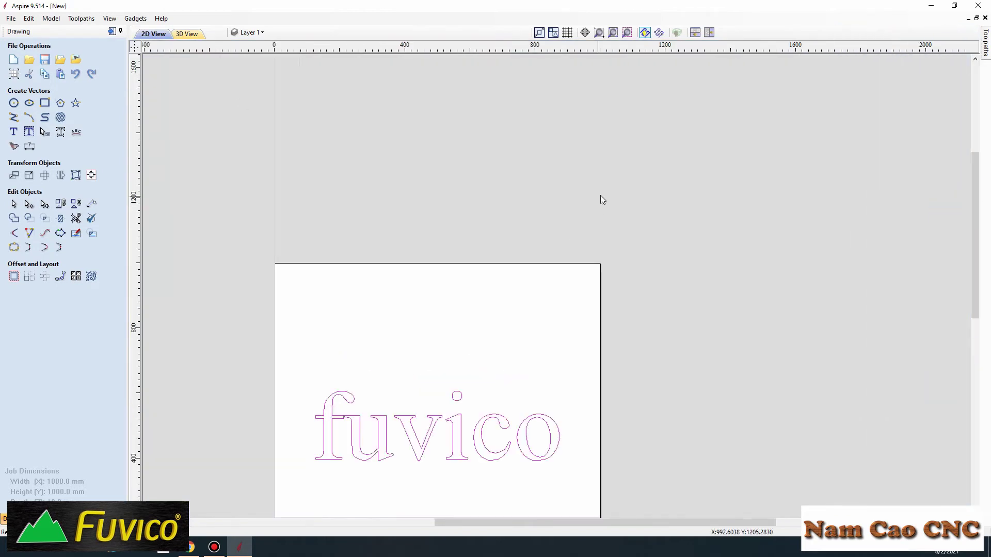
{"action": "scroll", "coordinate": [556, 341], "scroll_direction": "up", "scroll_amount": 2}
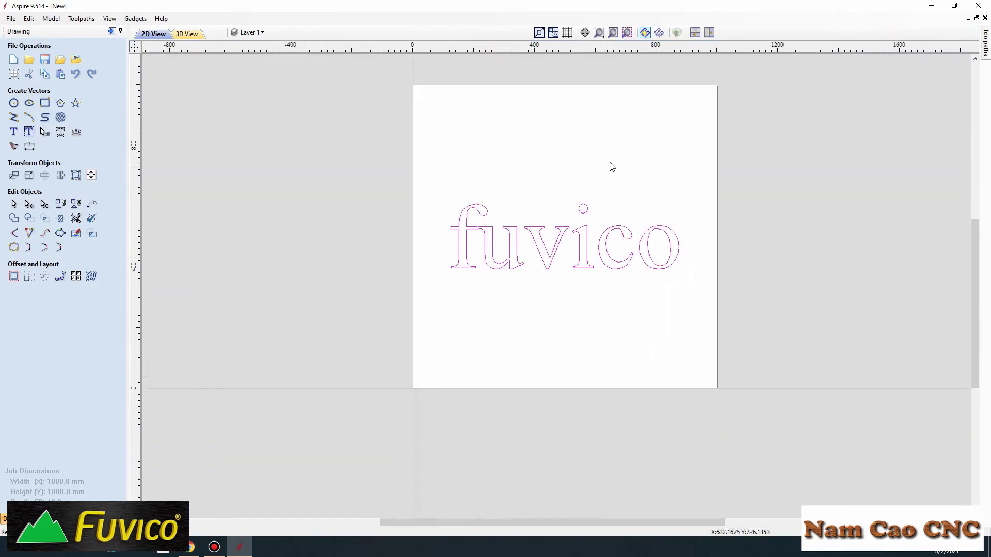
{"action": "scroll", "coordinate": [639, 151], "scroll_direction": "up", "scroll_amount": 1}
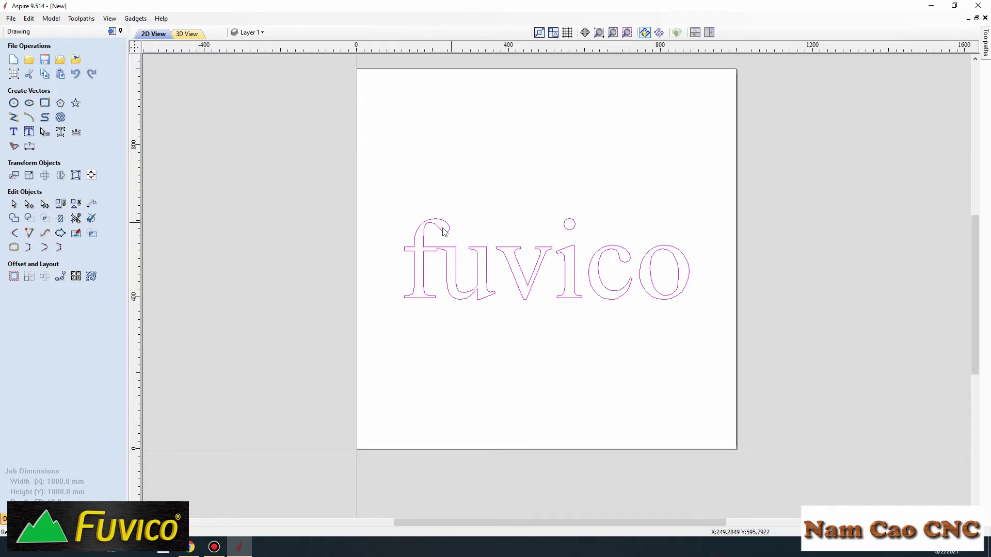
Step: Preview nesting the "fuvico" letters along Y with a 6 mm tool, 1 mm clearance and 3 mm border gap
{"action": "left_click", "coordinate": [91, 276]}
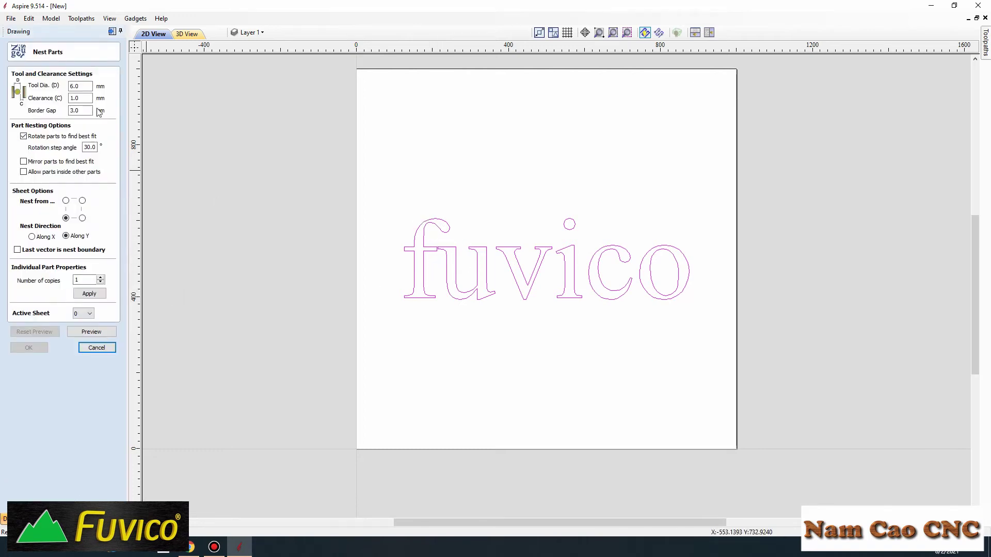
{"action": "double_click", "coordinate": [81, 87]}
{"action": "left_click_drag", "start_coordinate": [88, 98], "coordinate": [68, 98]}
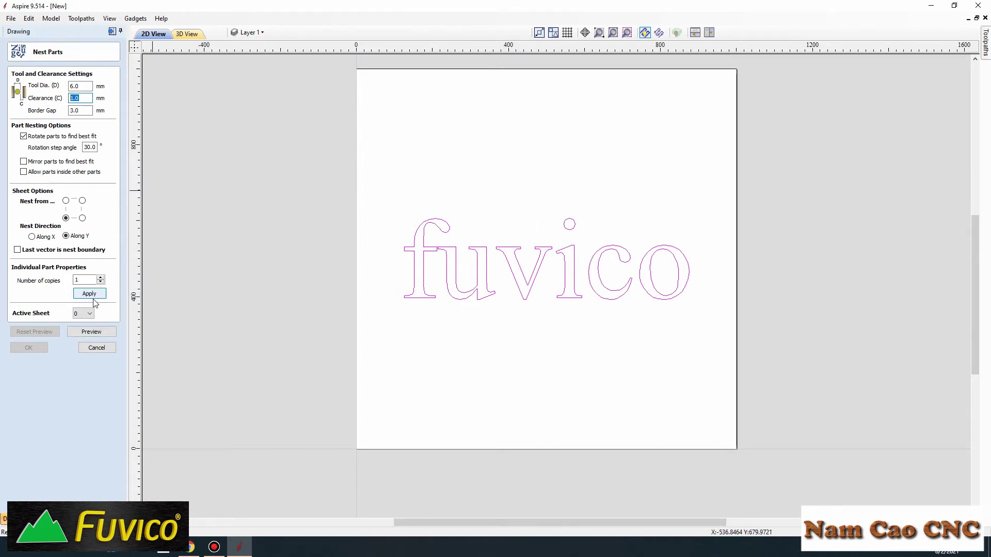
{"action": "left_click", "coordinate": [90, 332]}
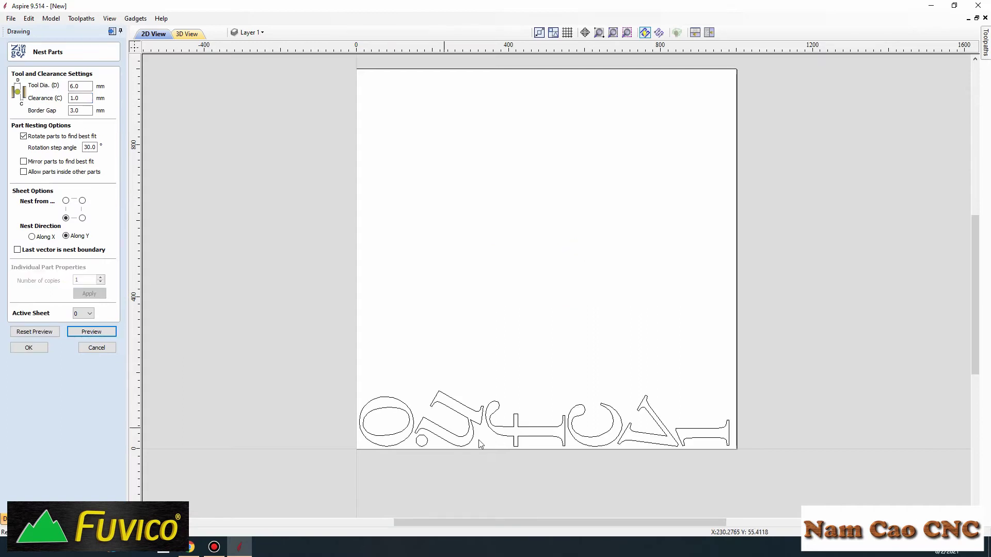
{"action": "scroll", "coordinate": [589, 459], "scroll_direction": "up", "scroll_amount": 1}
{"action": "scroll", "coordinate": [584, 456], "scroll_direction": "down", "scroll_amount": 1}
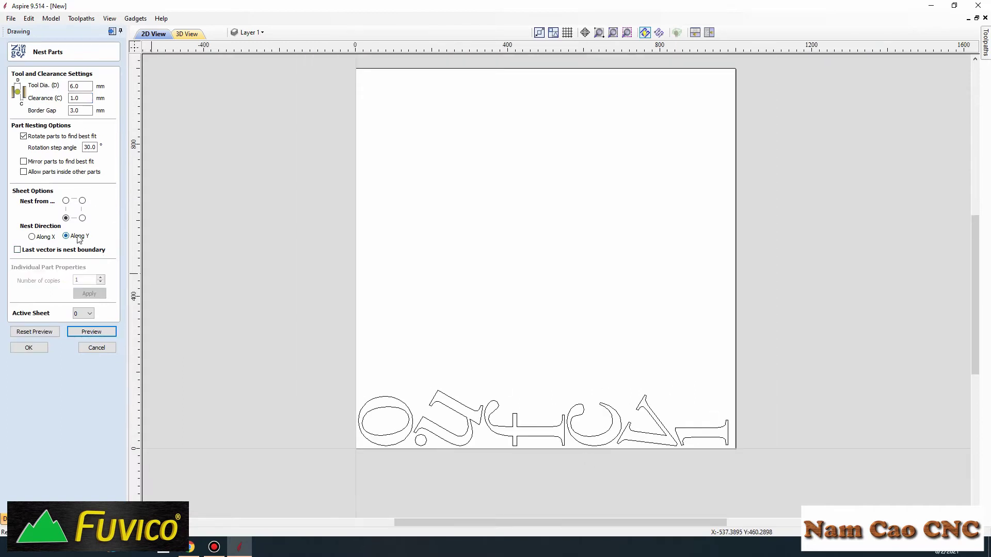
Step: Try nesting the letters along X and preview that arrangement
{"action": "left_click", "coordinate": [32, 237]}
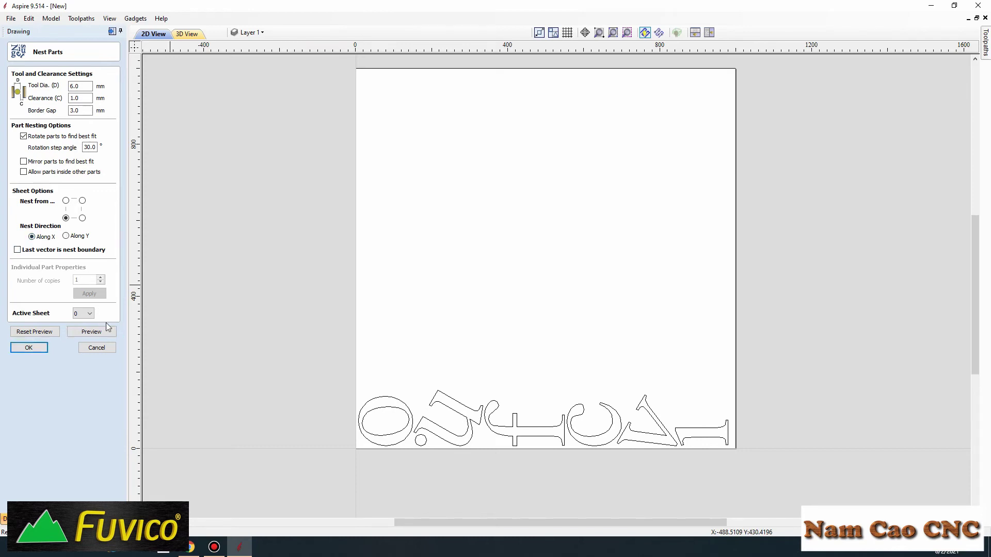
{"action": "left_click", "coordinate": [84, 334]}
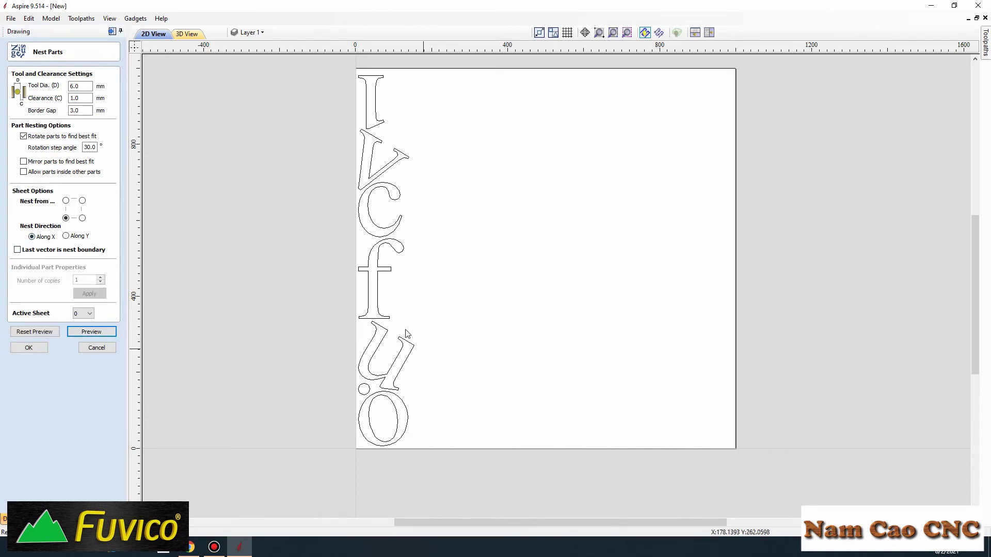
Step: Set the nest direction to Along Y, preview the letter arrangement and accept it
{"action": "left_click", "coordinate": [66, 237]}
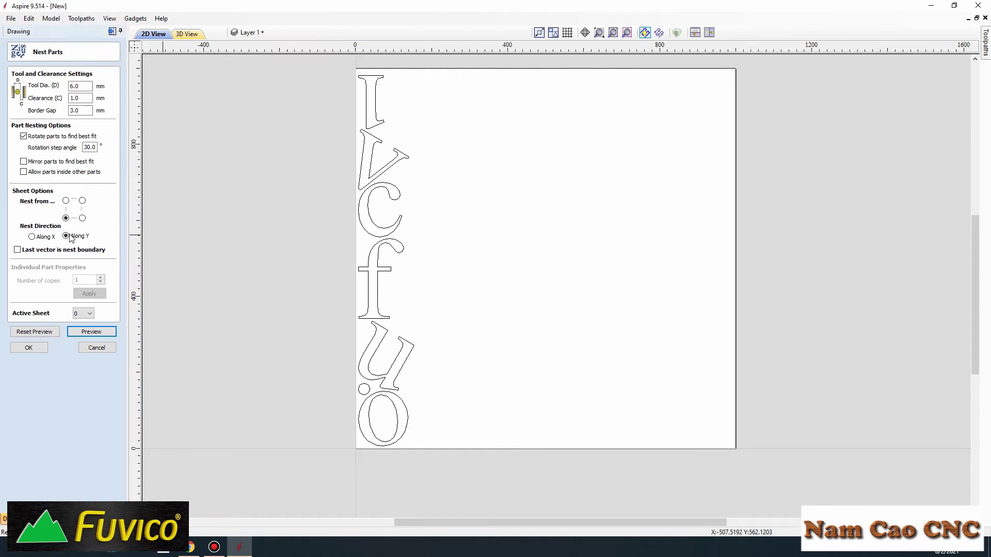
{"action": "left_click", "coordinate": [84, 333]}
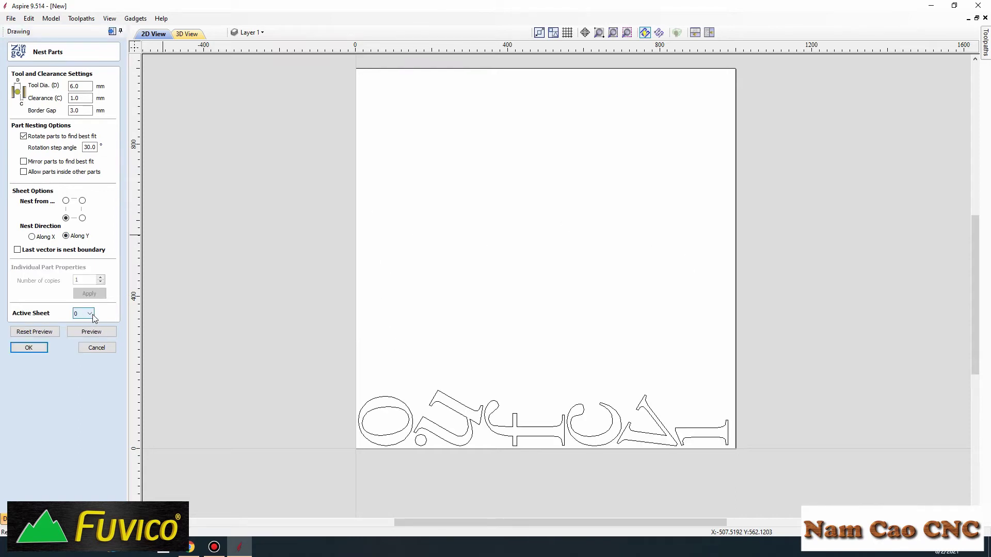
{"action": "left_click", "coordinate": [29, 348]}
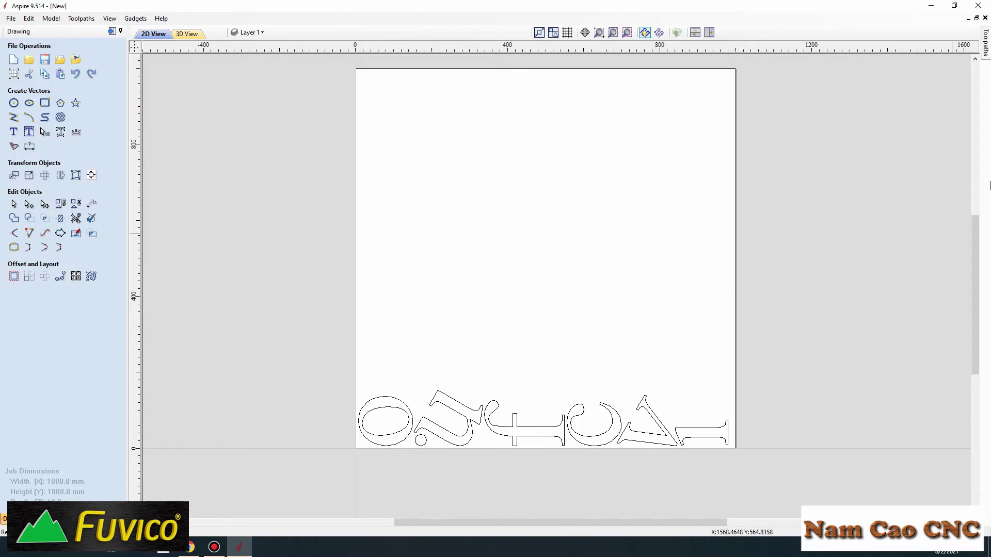
Step: Start a 2D profile toolpath with a cut depth of 18.5 mm
{"action": "left_click", "coordinate": [987, 47]}
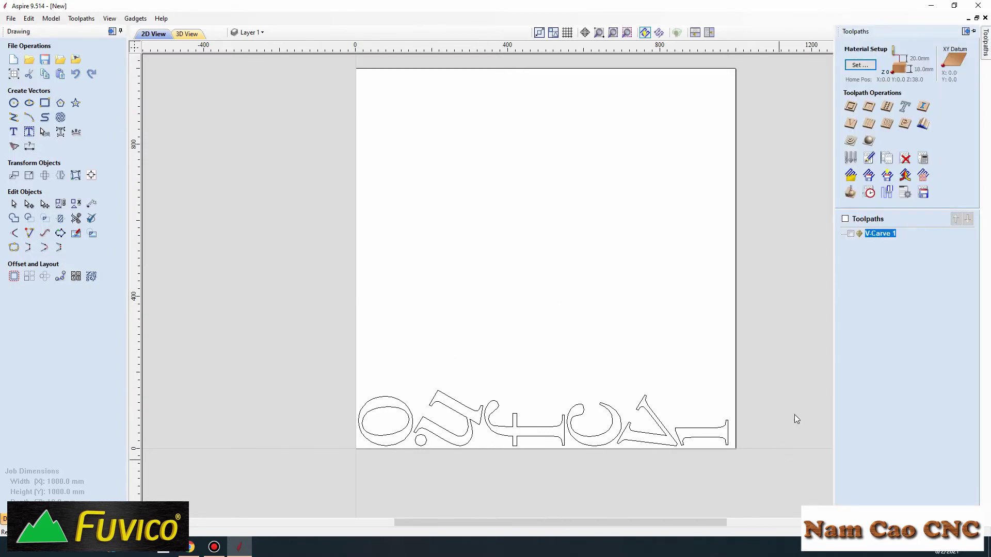
{"action": "left_click", "coordinate": [850, 107]}
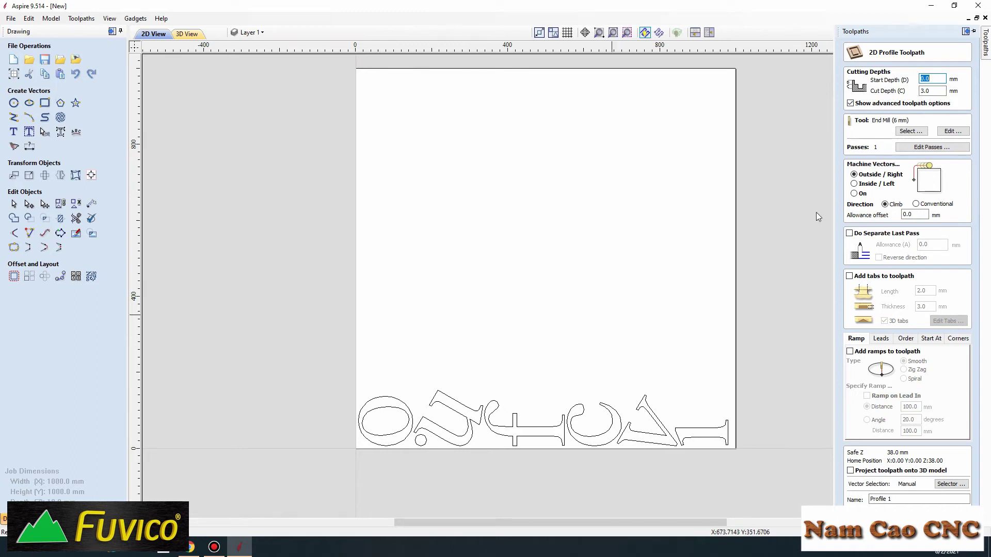
{"action": "key", "text": "Tab"}
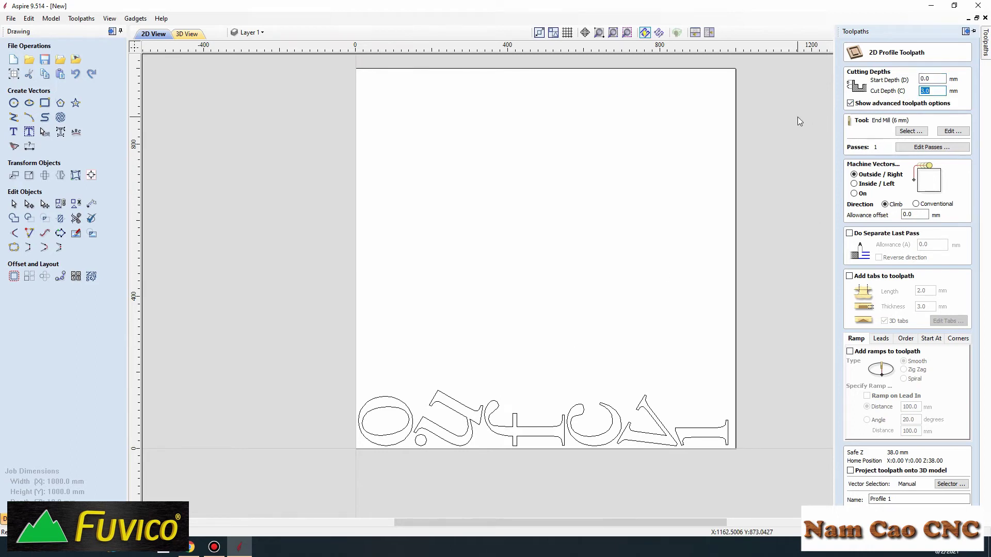
{"action": "type", "text": "18.5"}
Step: Choose the 6 mm end mill for the profile cut, with a 19 mm pass depth and 15000 r.p.m. spindle speed
{"action": "left_click", "coordinate": [912, 132]}
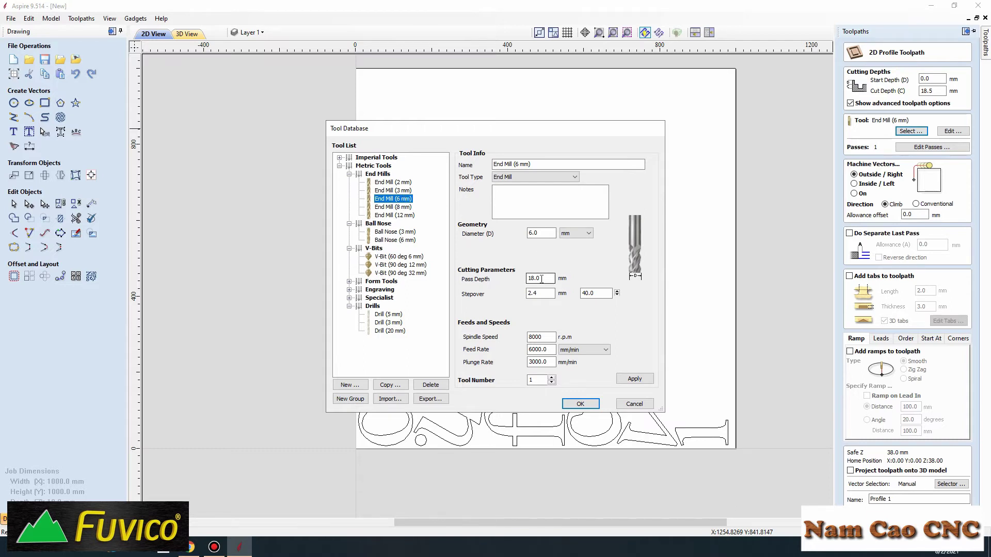
{"action": "double_click", "coordinate": [541, 279]}
{"action": "type", "text": "19"}
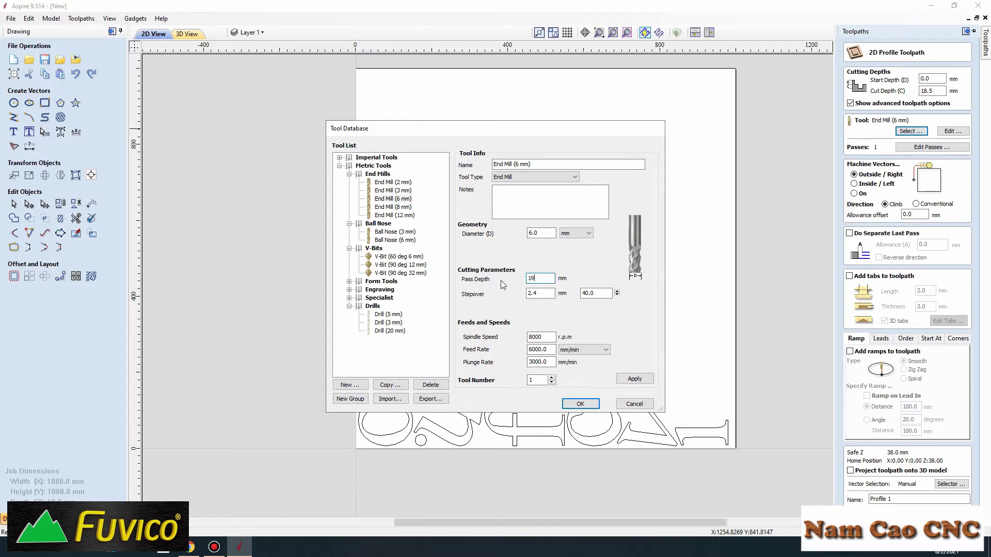
{"action": "double_click", "coordinate": [544, 295]}
{"action": "double_click", "coordinate": [547, 338]}
{"action": "type", "text": "15000"}
{"action": "double_click", "coordinate": [542, 350]}
{"action": "double_click", "coordinate": [551, 364]}
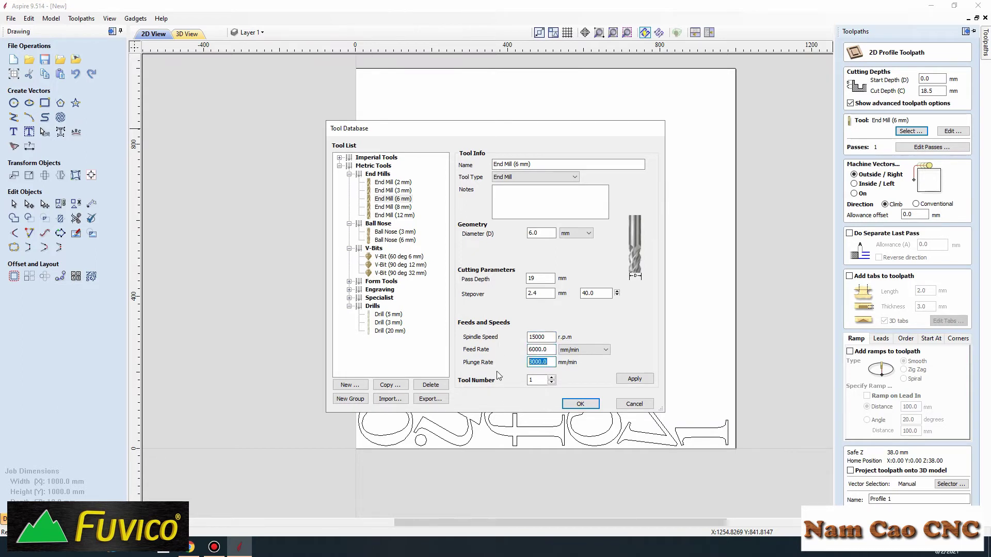
{"action": "left_click", "coordinate": [579, 404]}
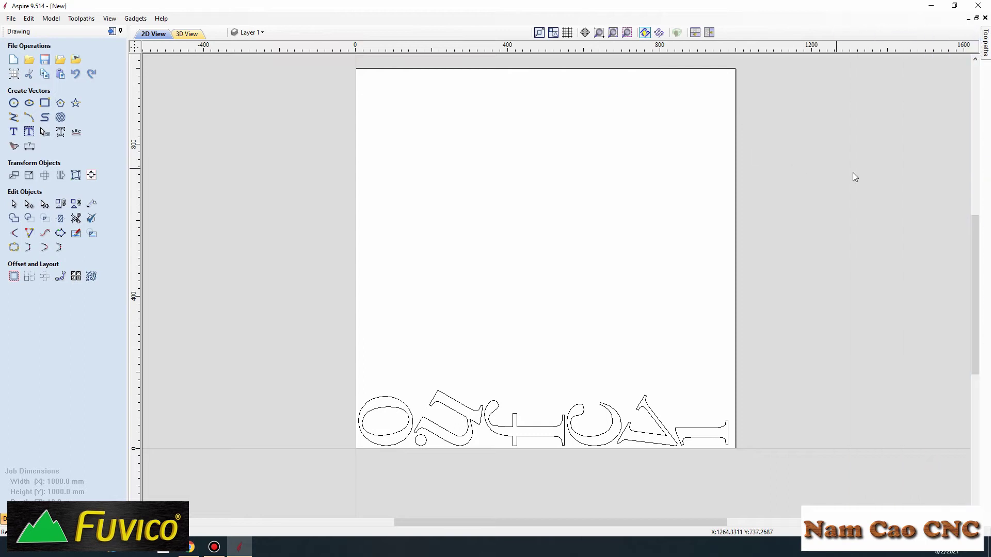
Step: Enable 3D tabs on the profile toolpath and try to edit the tabs without selecting any vectors
{"action": "mouse_move", "coordinate": [967, 206]}
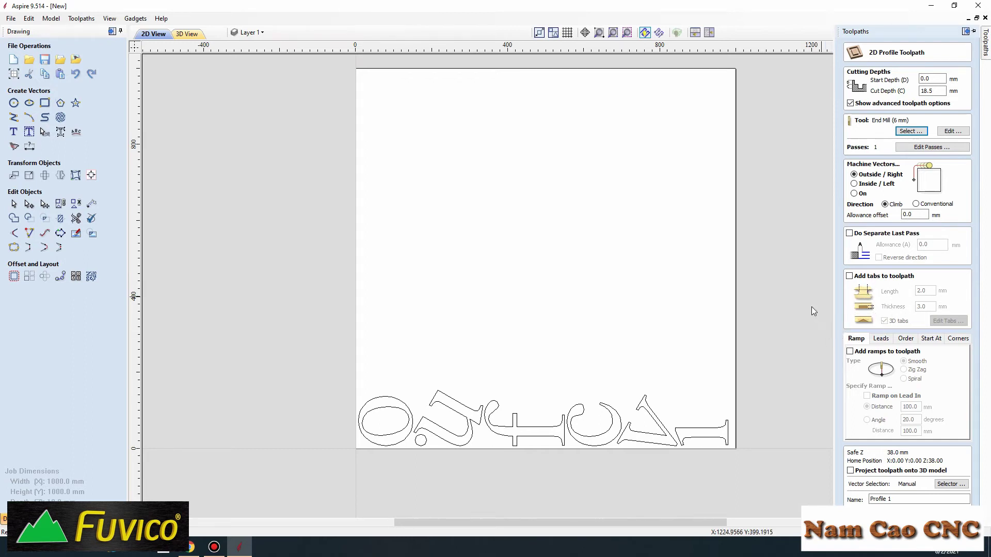
{"action": "left_click", "coordinate": [849, 277]}
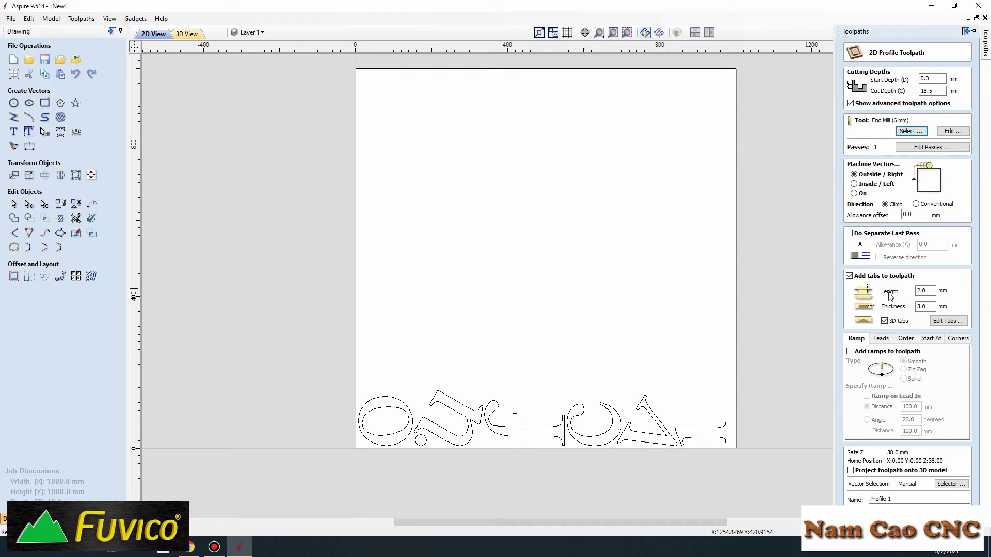
{"action": "left_click", "coordinate": [925, 291]}
{"action": "left_click_drag", "start_coordinate": [925, 290], "coordinate": [877, 310]}
{"action": "left_click", "coordinate": [947, 321]}
{"action": "left_click", "coordinate": [496, 300]}
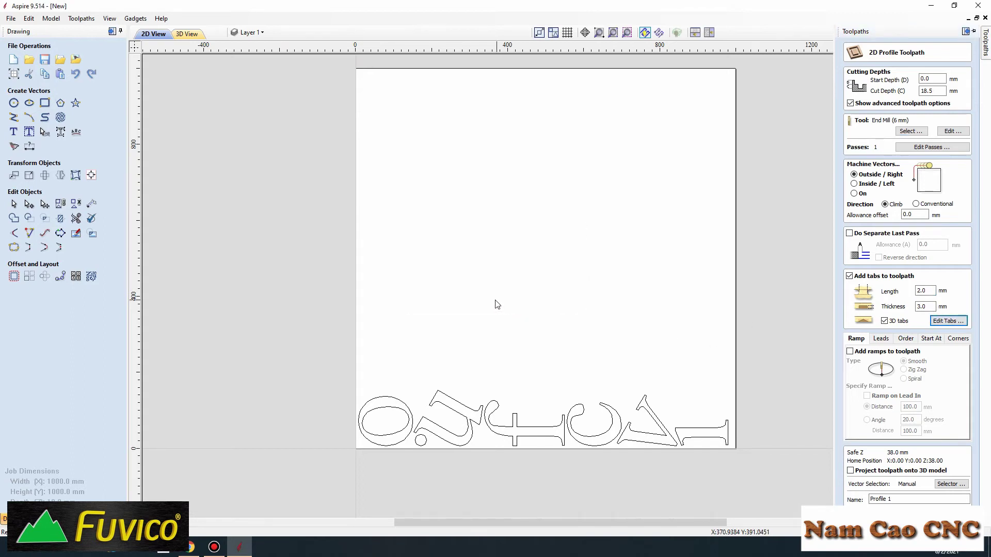
Step: Select all the nested letter outlines and add a constant number of 1 tab to each, starting at the machining start point
{"action": "left_click_drag", "start_coordinate": [338, 353], "coordinate": [777, 485]}
{"action": "mouse_move", "coordinate": [986, 42]}
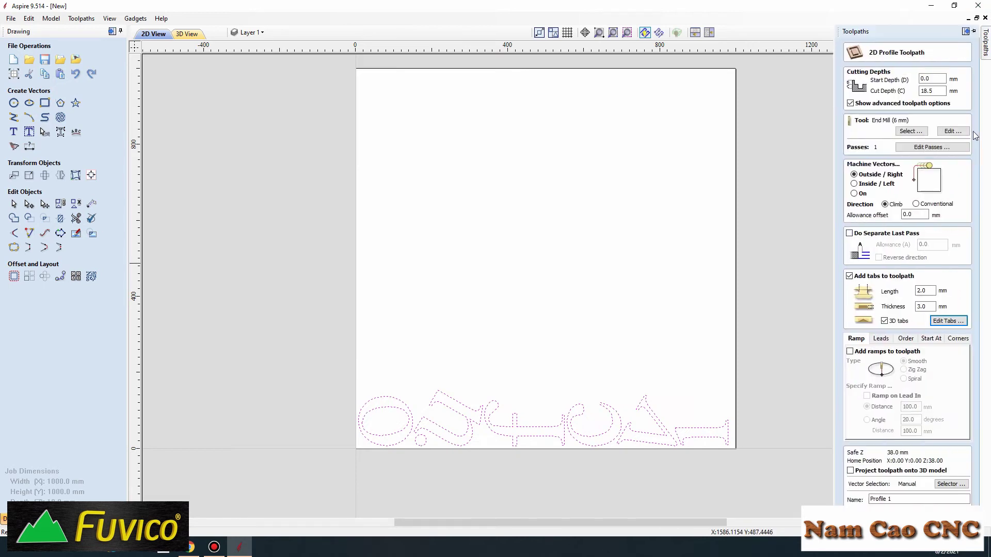
{"action": "left_click", "coordinate": [947, 321]}
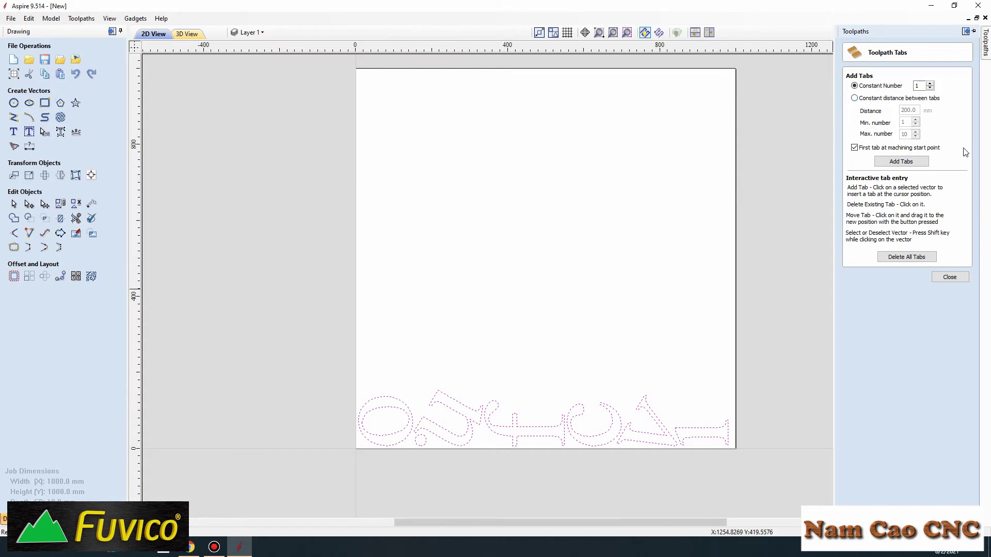
{"action": "left_click", "coordinate": [911, 165]}
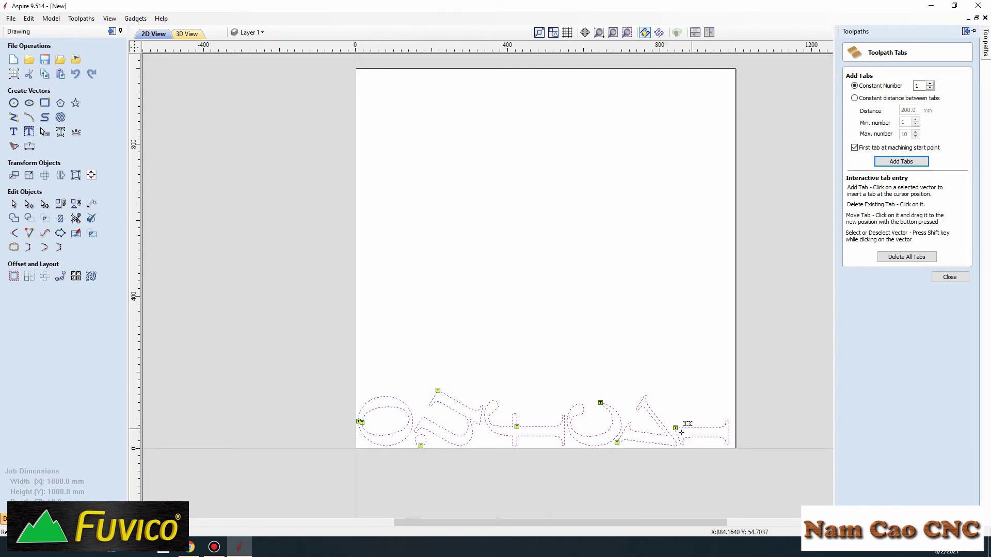
Step: Set the constant number of tabs to 2, add them to the letter outlines and finish tab editing
{"action": "left_click", "coordinate": [921, 85]}
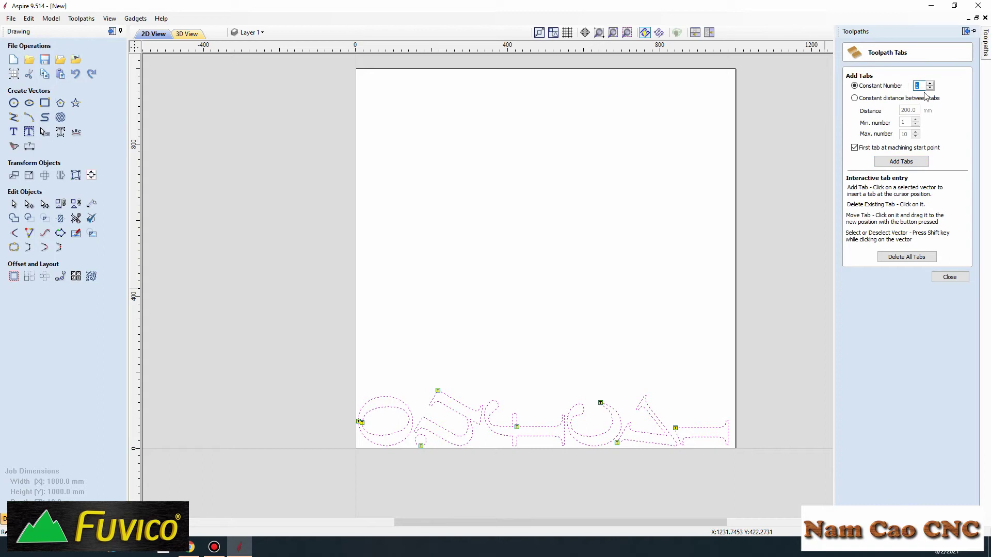
{"action": "left_click", "coordinate": [901, 161]}
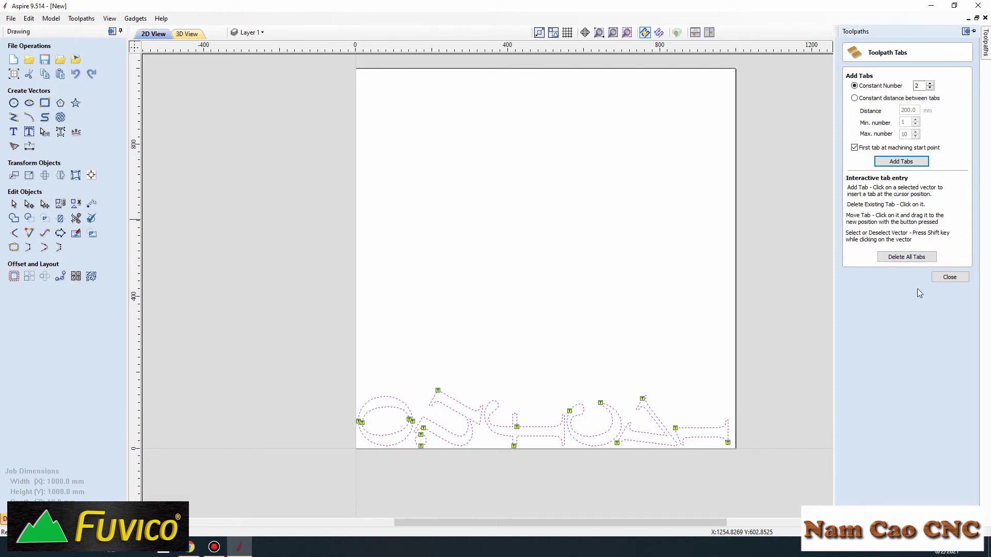
{"action": "left_click", "coordinate": [948, 278]}
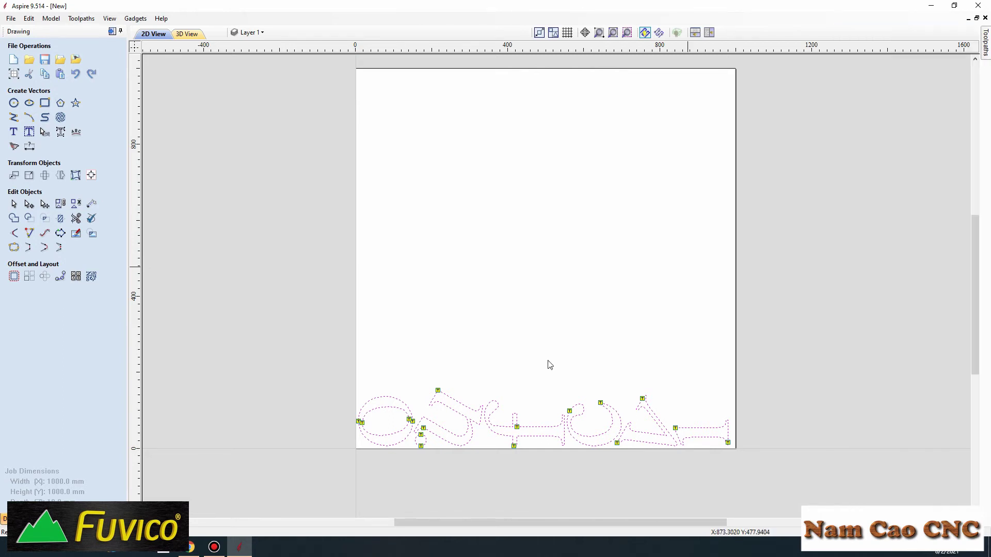
Step: Calculate the outside profile toolpath without ramps, accepting that the tool cuts through the material
{"action": "left_click", "coordinate": [985, 52]}
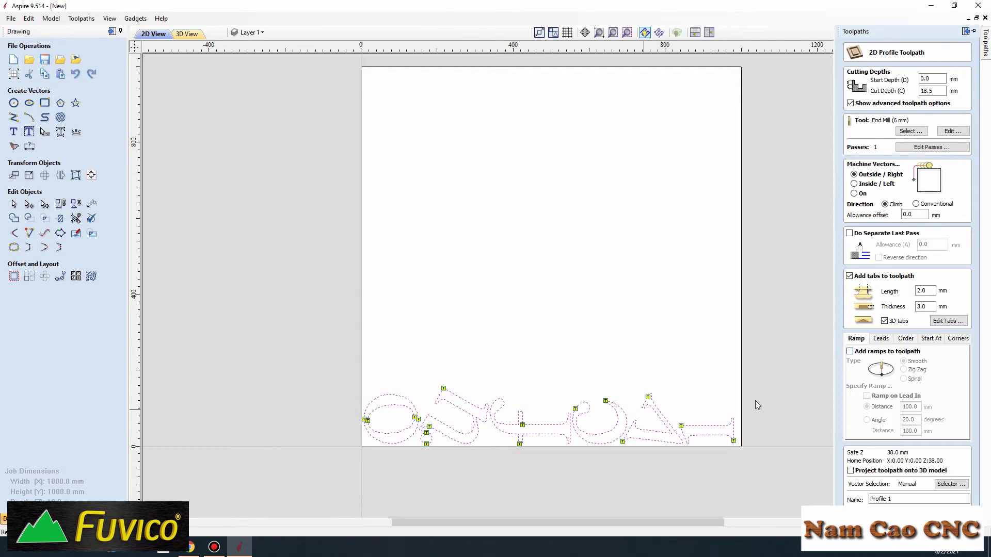
{"action": "left_click", "coordinate": [850, 351]}
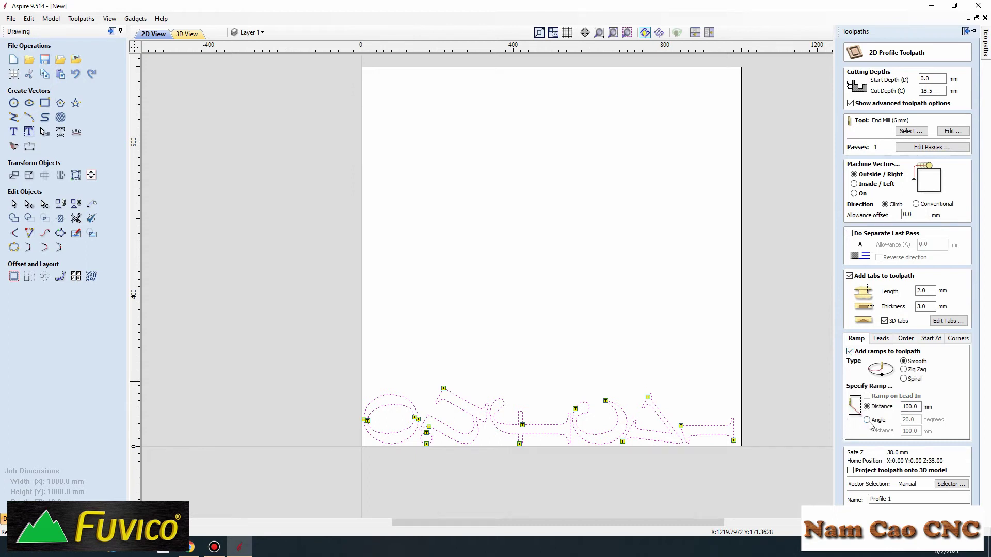
{"action": "left_click", "coordinate": [849, 351]}
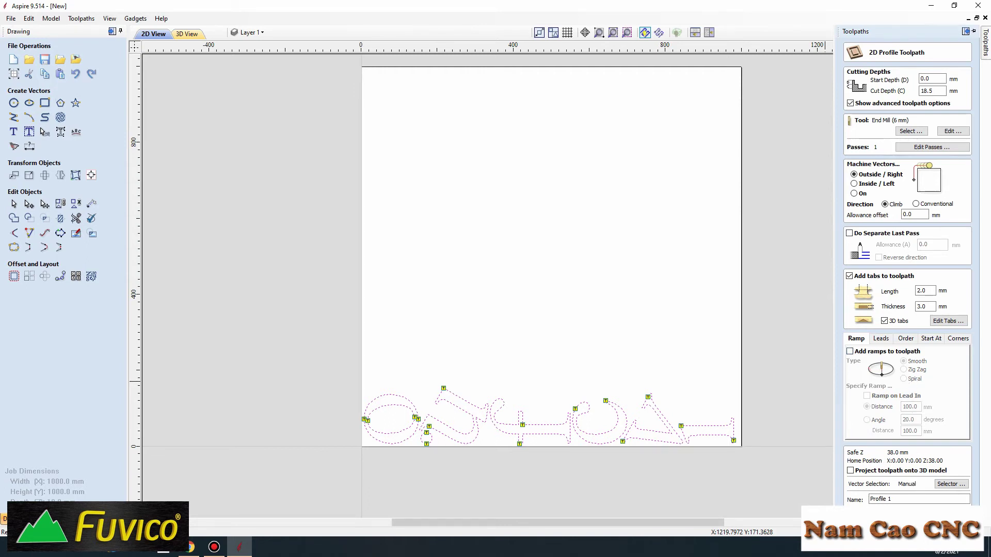
{"action": "left_click", "coordinate": [877, 516]}
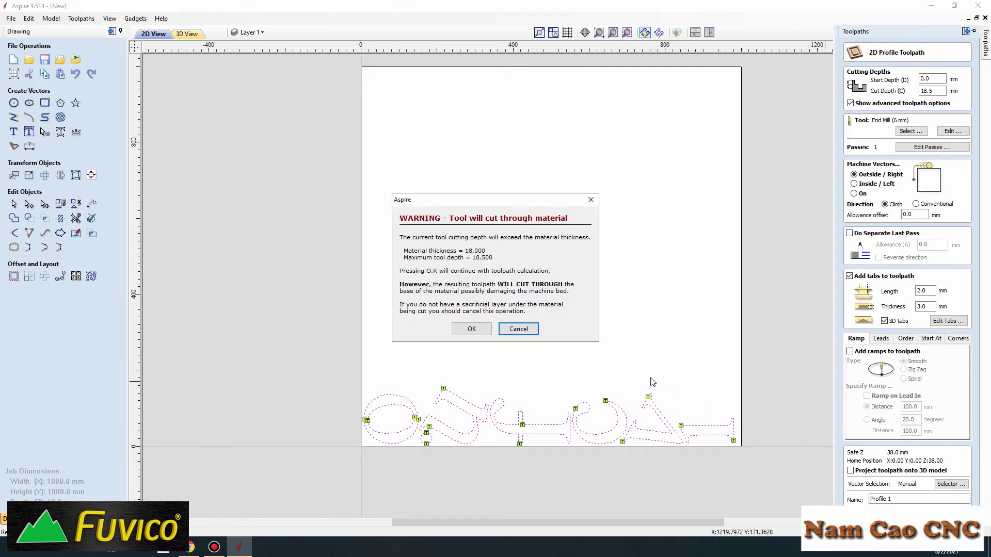
{"action": "left_click", "coordinate": [479, 329]}
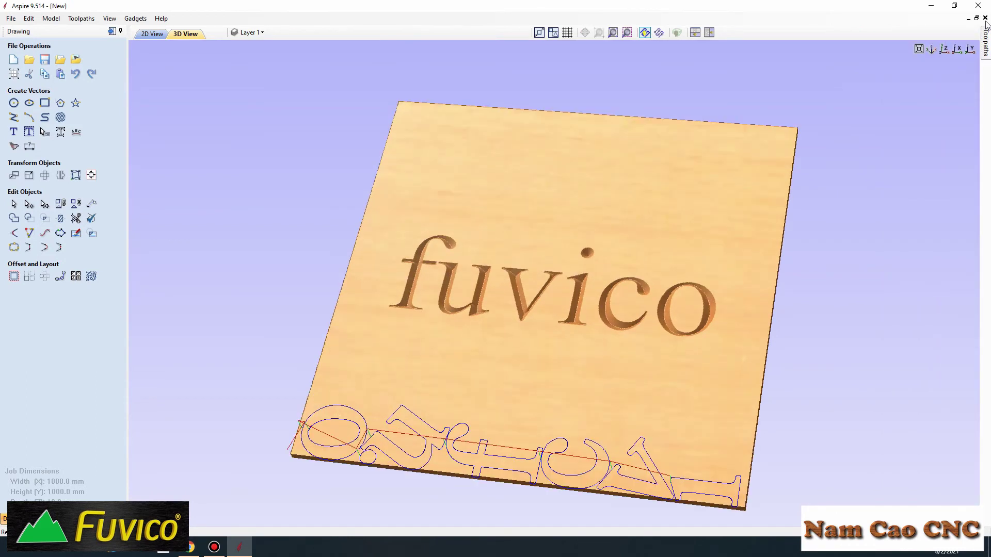
Step: Play the profile cutting simulation, raise its preview speed, and inspect the cut letters on the 3D board
{"action": "mouse_move", "coordinate": [987, 40]}
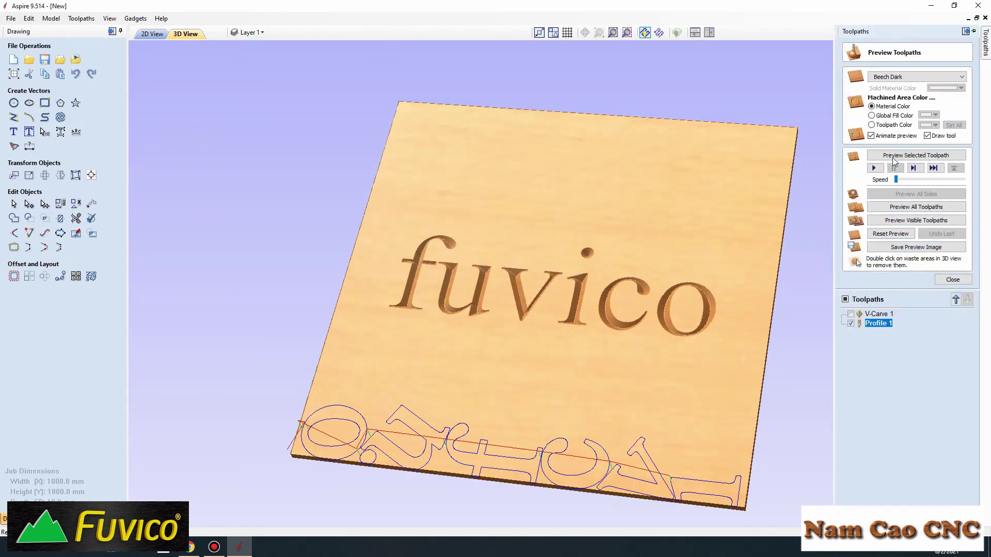
{"action": "left_click", "coordinate": [875, 168]}
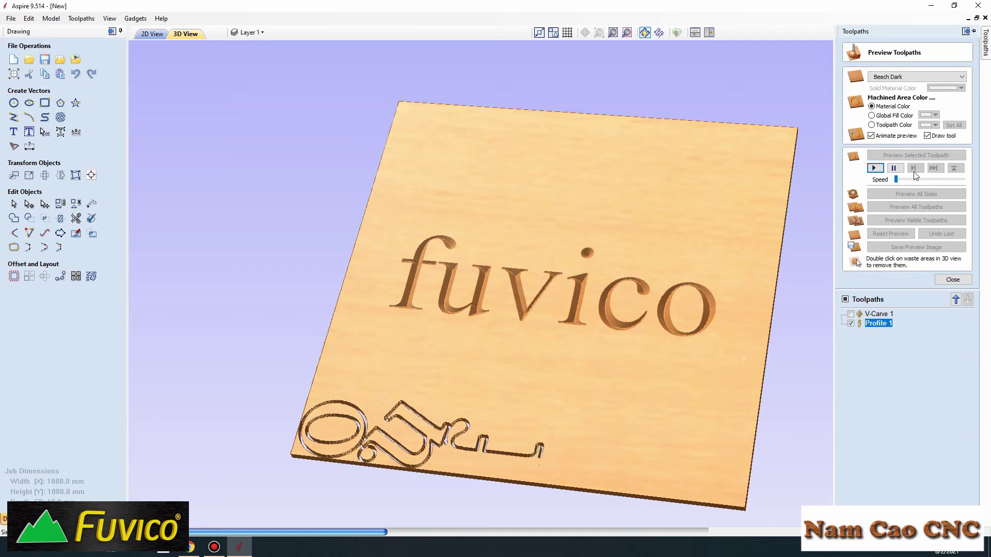
{"action": "left_click_drag", "start_coordinate": [900, 181], "coordinate": [912, 182]}
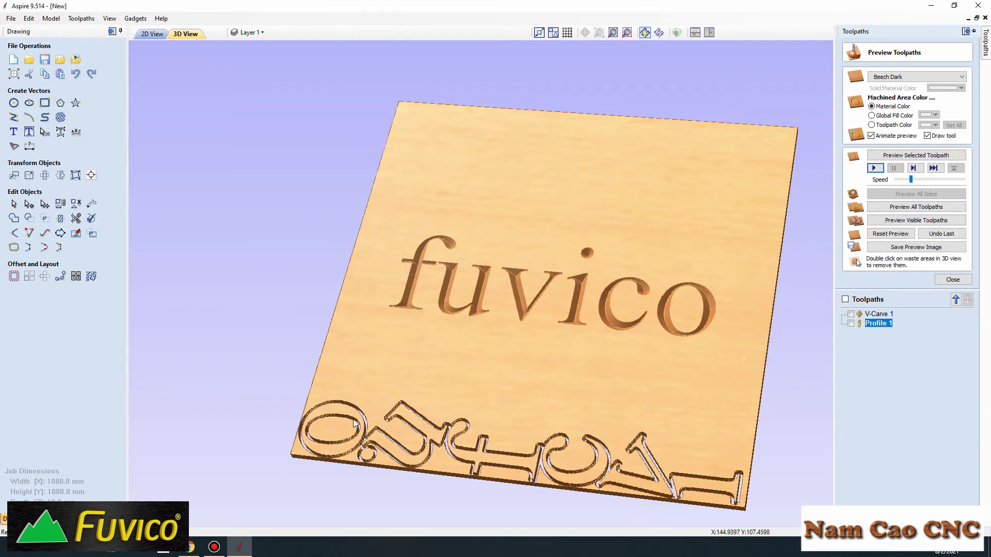
{"action": "scroll", "coordinate": [324, 435], "scroll_direction": "up", "scroll_amount": 3}
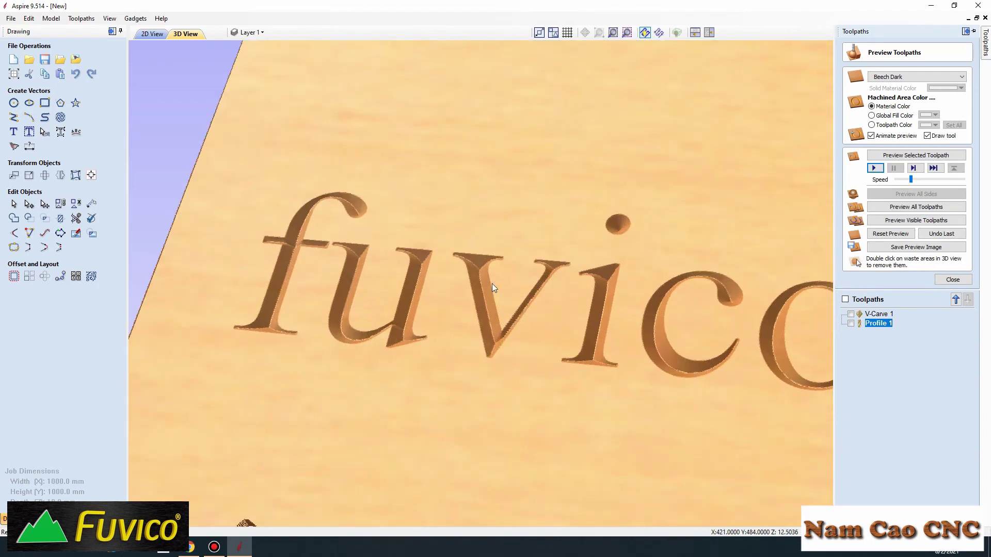
{"action": "scroll", "coordinate": [500, 258], "scroll_direction": "down", "scroll_amount": 5}
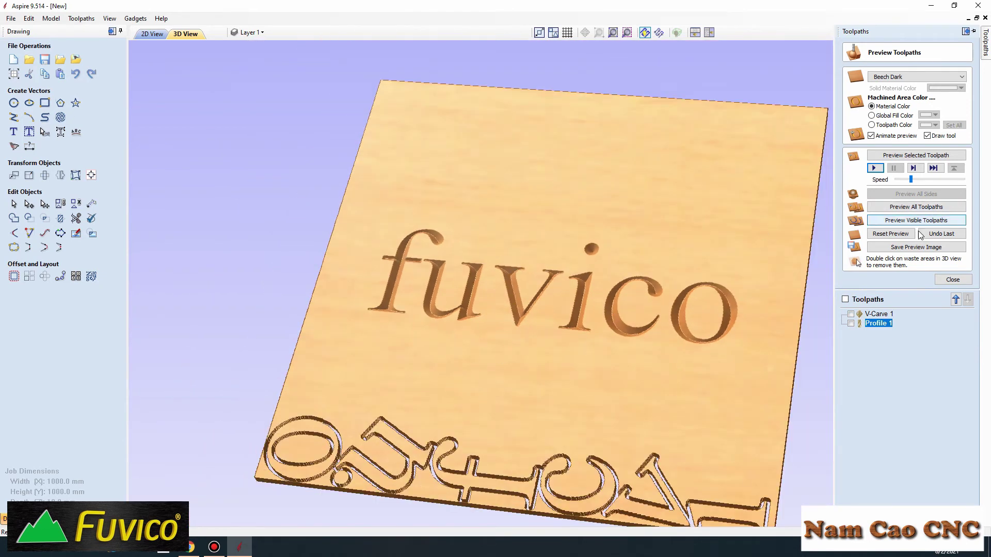
Step: Close the toolpath preview and examine the V-carved text, the cut-out letters and the profile toolpath on the 3D board
{"action": "left_click", "coordinate": [953, 279]}
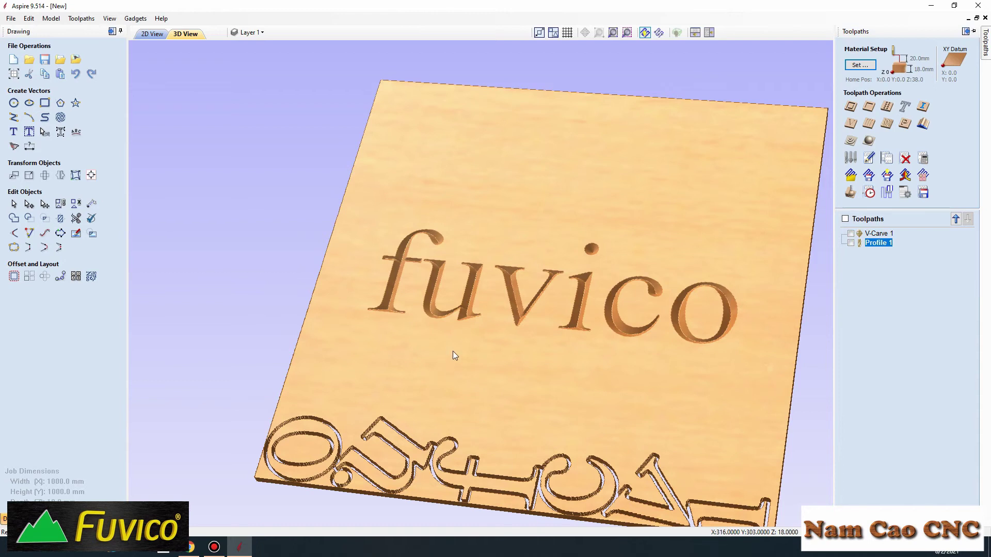
{"action": "scroll", "coordinate": [395, 339], "scroll_direction": "down", "scroll_amount": 3}
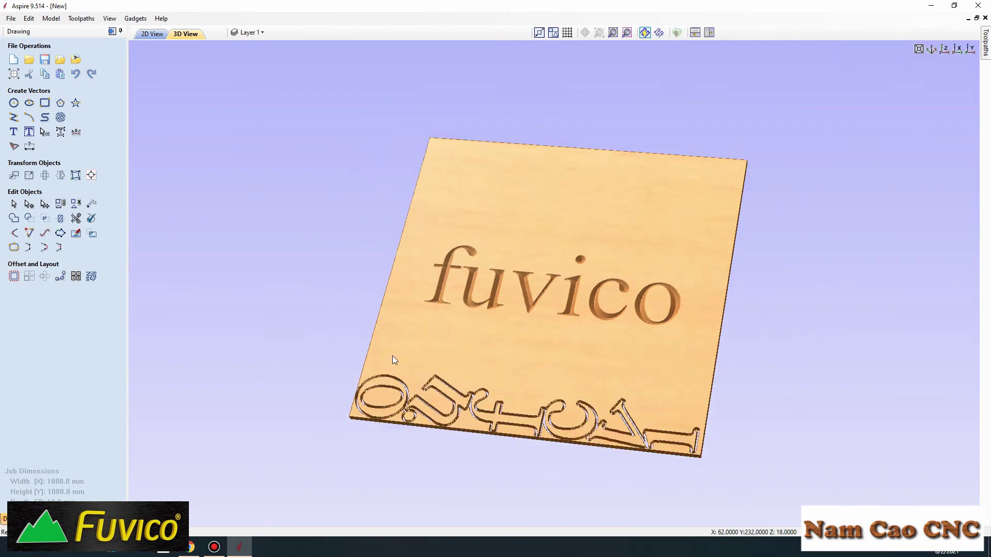
{"action": "left_click_drag", "start_coordinate": [392, 355], "coordinate": [516, 258]}
{"action": "mouse_move", "coordinate": [987, 44]}
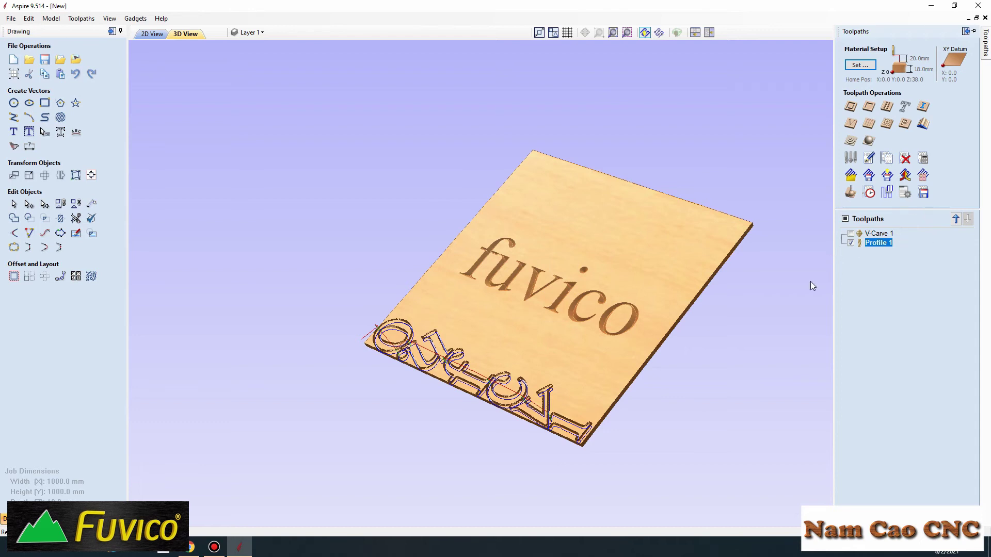
{"action": "left_click_drag", "start_coordinate": [498, 372], "coordinate": [617, 431]}
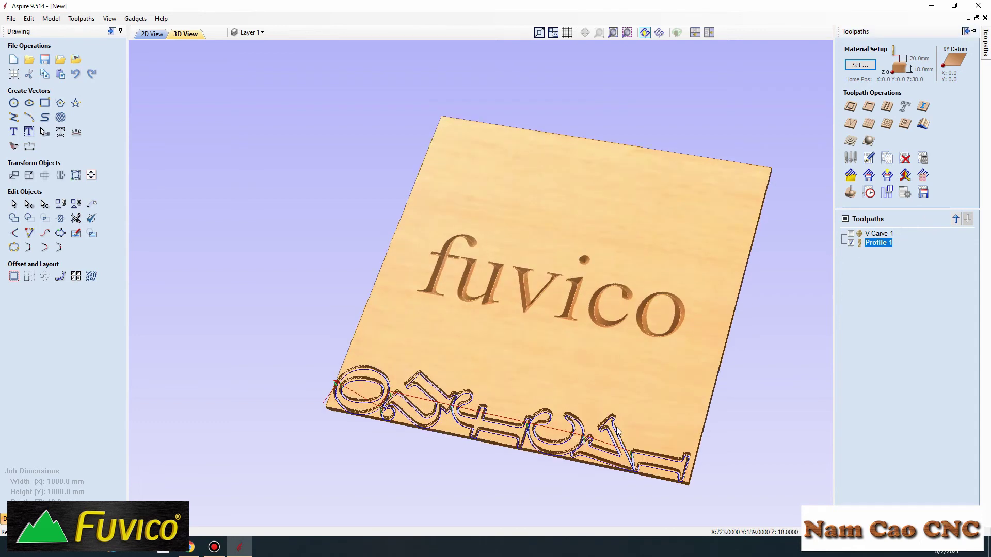
{"action": "scroll", "coordinate": [582, 453], "scroll_direction": "up", "scroll_amount": 3}
{"action": "scroll", "coordinate": [584, 442], "scroll_direction": "down", "scroll_amount": 5}
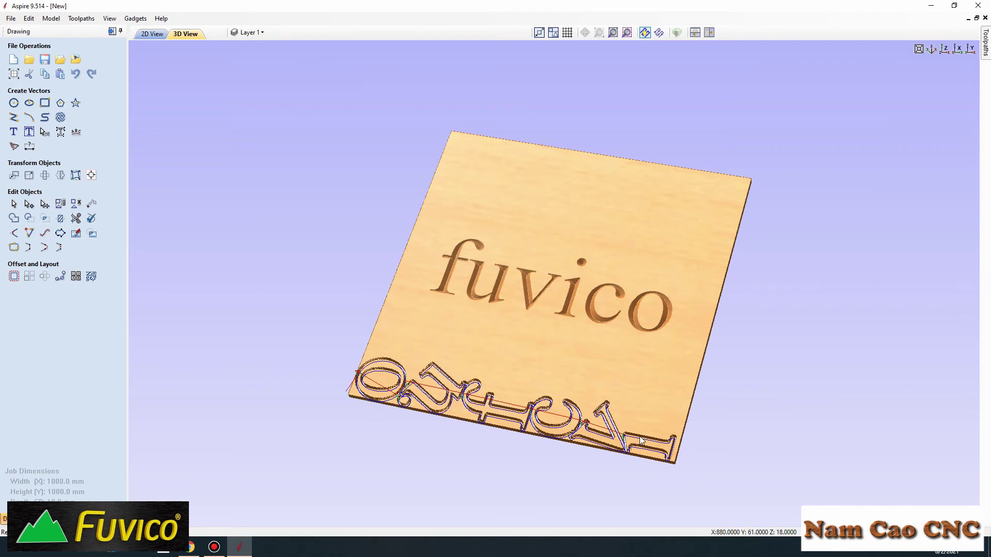
{"action": "scroll", "coordinate": [588, 426], "scroll_direction": "up", "scroll_amount": 2}
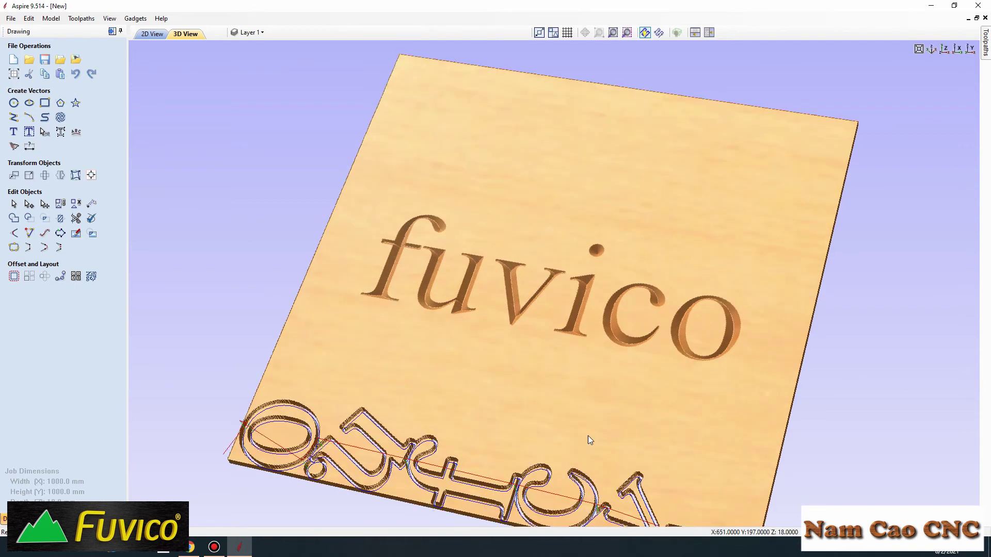
{"action": "scroll", "coordinate": [598, 424], "scroll_direction": "down", "scroll_amount": 2}
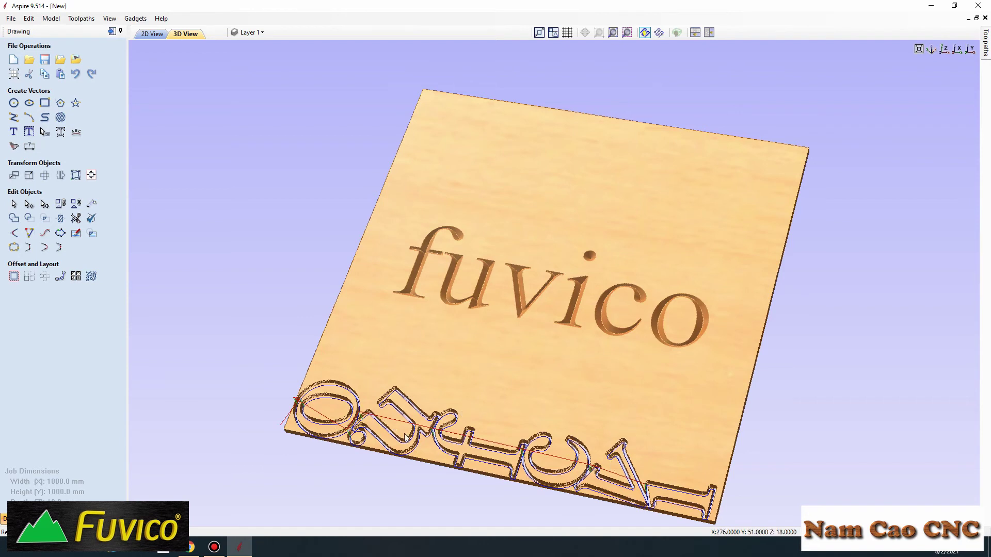
{"action": "left_click", "coordinate": [985, 50]}
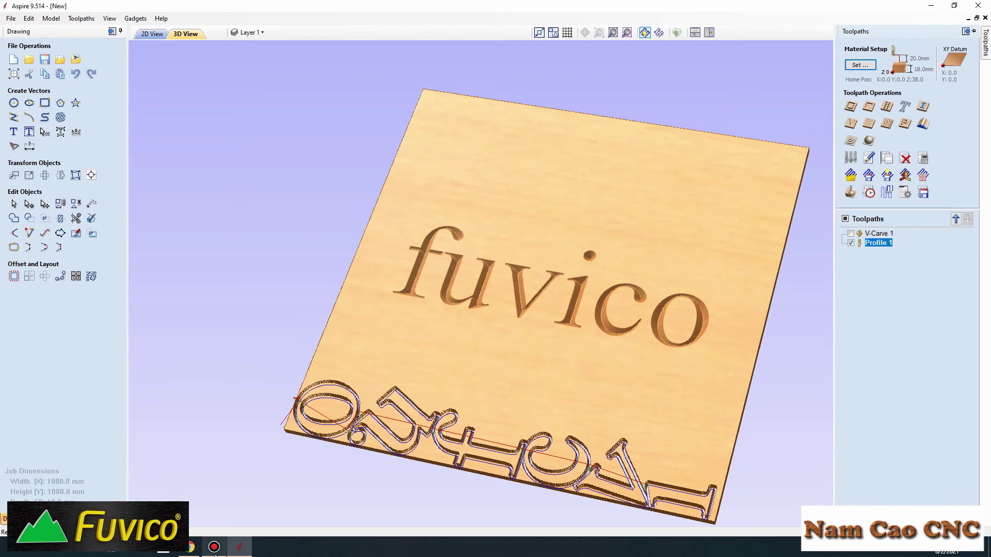
{"action": "mouse_move", "coordinate": [988, 57]}
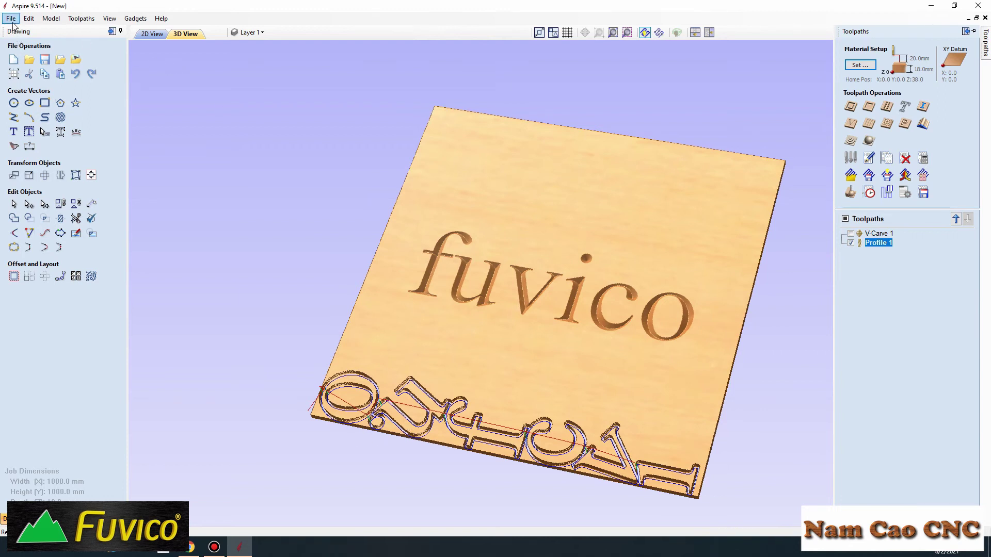
Step: Create a new single-sided 1000 x 1000 x 18 mm job zeroed on the machine bed, discarding the current file's changes
{"action": "left_click", "coordinate": [13, 61]}
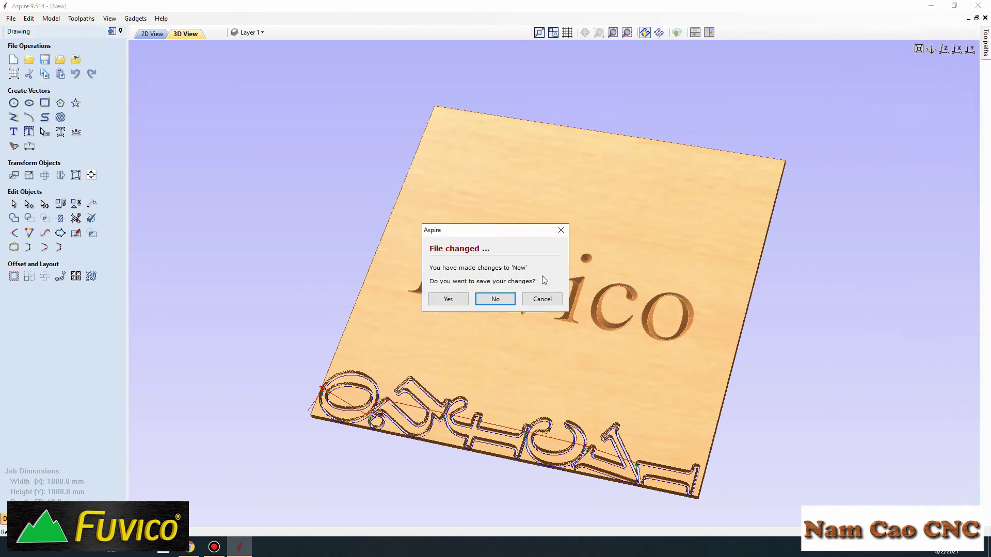
{"action": "left_click", "coordinate": [503, 299]}
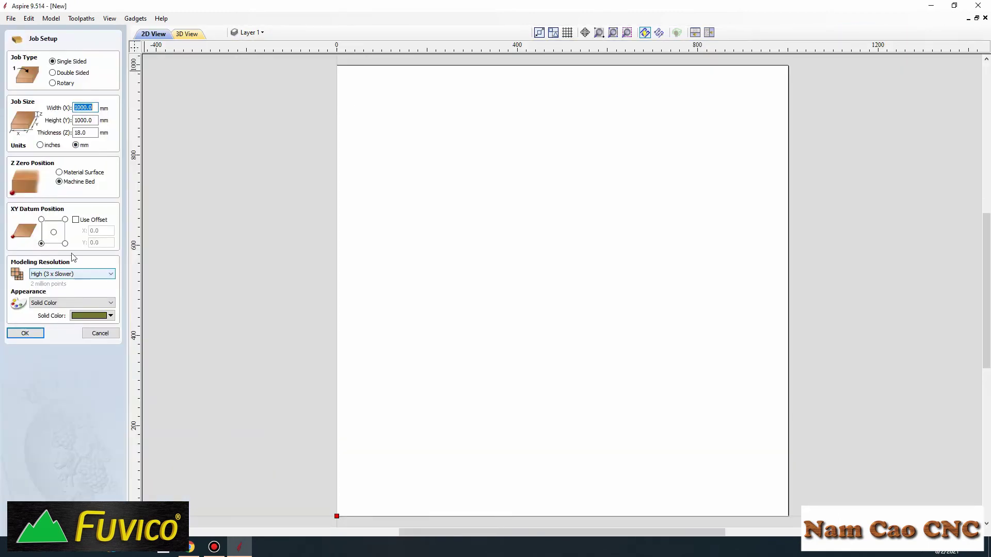
{"action": "left_click", "coordinate": [25, 334]}
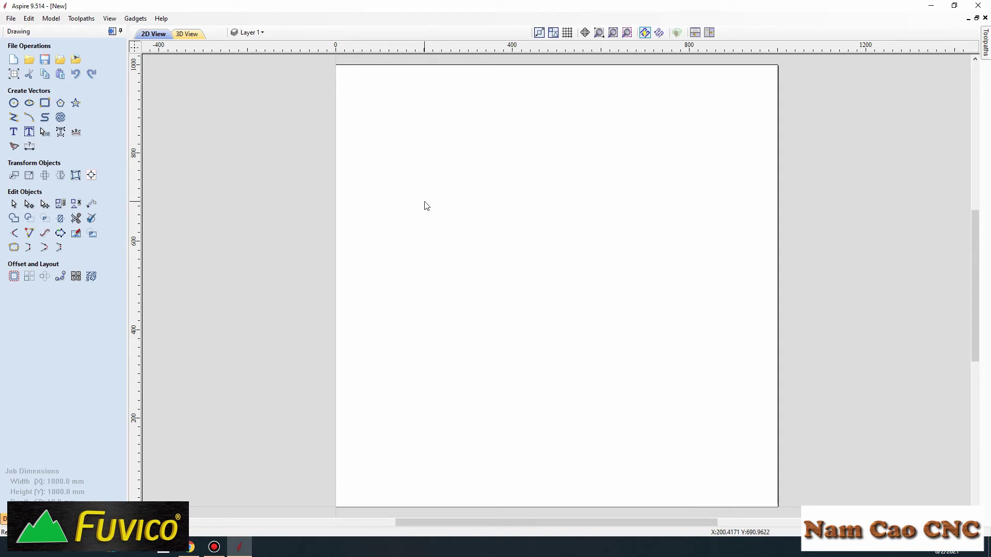
Step: Import the bitmap fivico1.bmp from the Desktop into the new job
{"action": "left_click", "coordinate": [14, 20]}
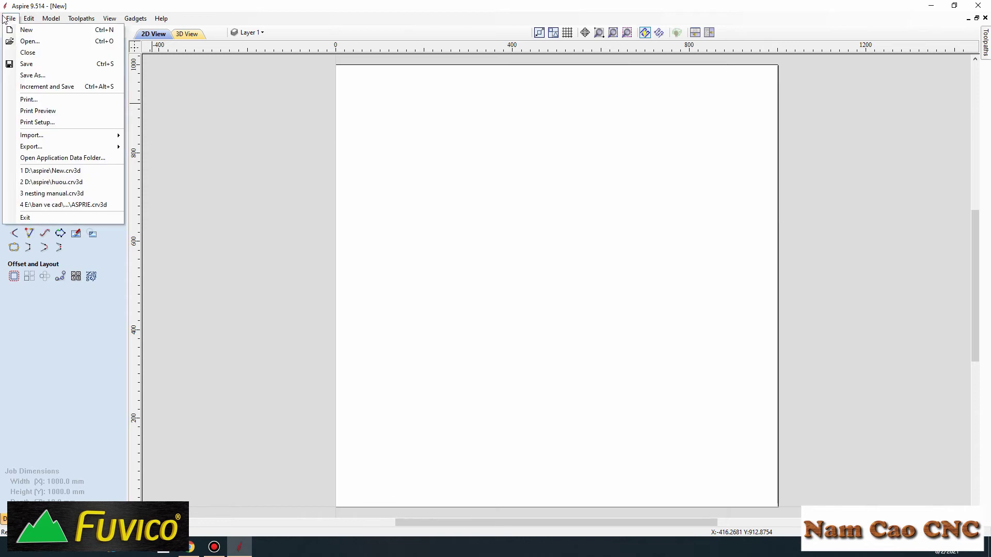
{"action": "mouse_move", "coordinate": [86, 137]}
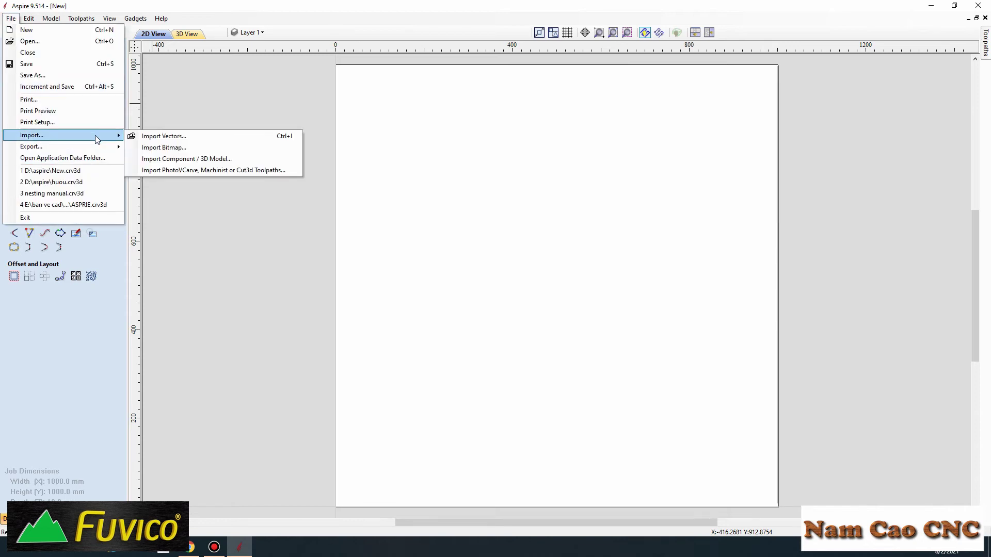
{"action": "left_click", "coordinate": [169, 149]}
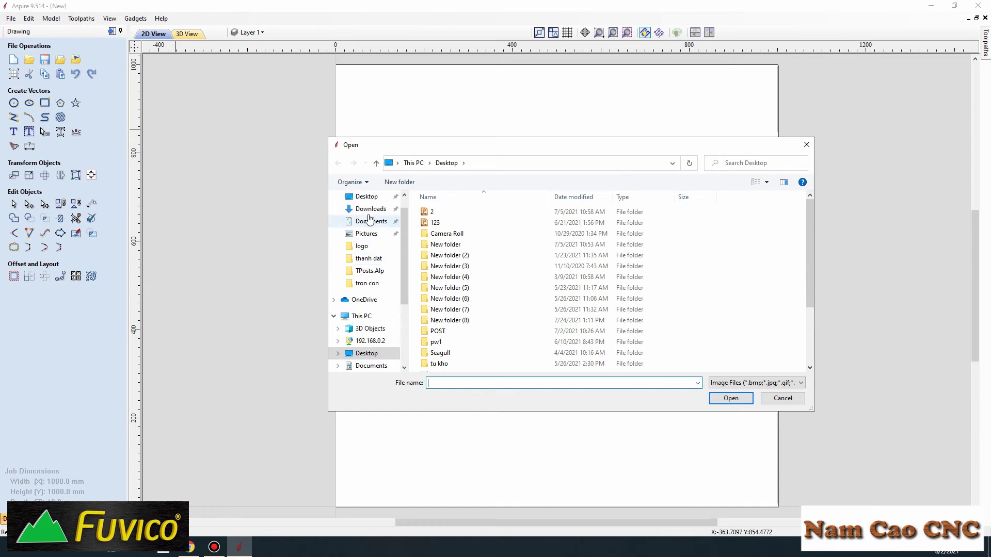
{"action": "left_click", "coordinate": [366, 219]}
{"action": "scroll", "coordinate": [537, 259], "scroll_direction": "down", "scroll_amount": 3}
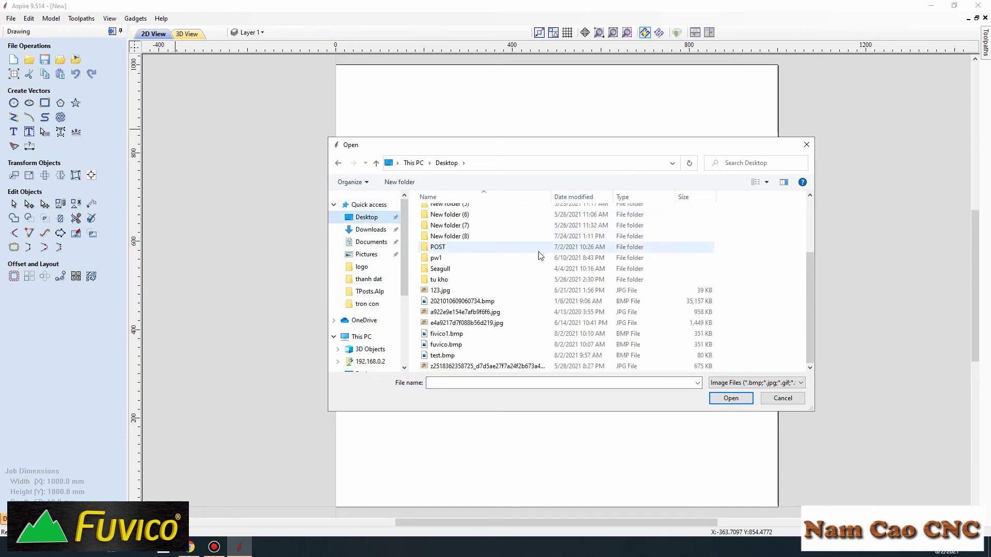
{"action": "left_click", "coordinate": [467, 336]}
{"action": "left_click", "coordinate": [730, 398]}
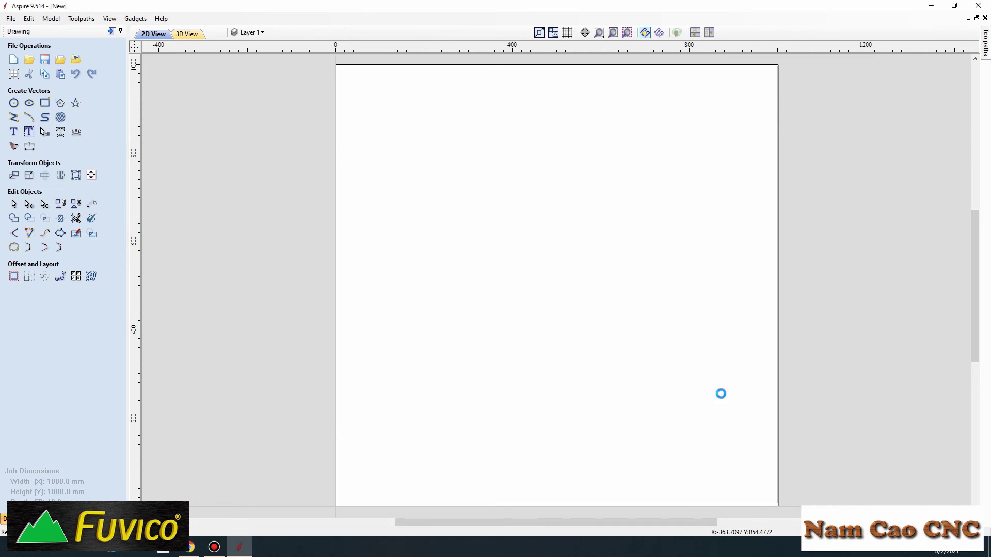
{"action": "scroll", "coordinate": [545, 300], "scroll_direction": "up", "scroll_amount": 2}
{"action": "scroll", "coordinate": [546, 299], "scroll_direction": "down", "scroll_amount": 2}
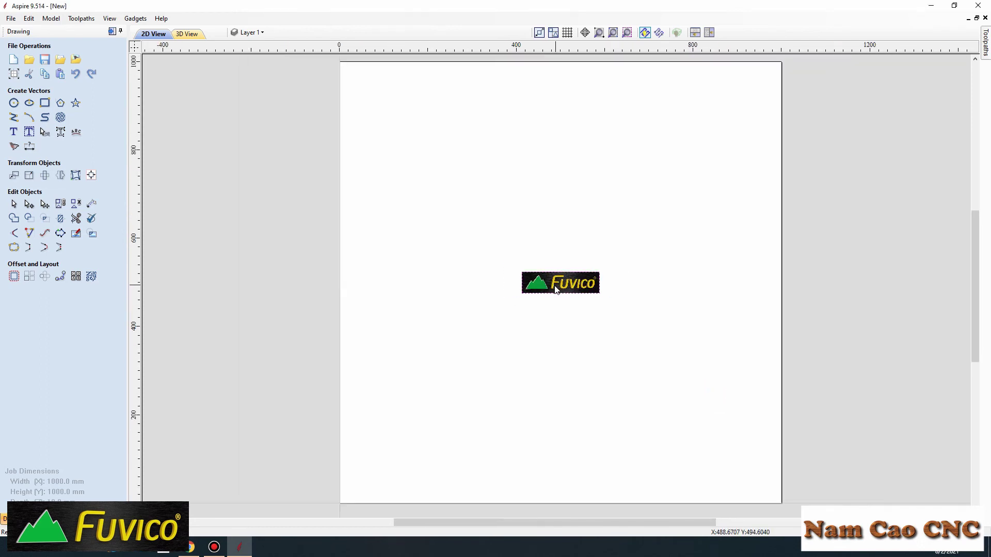
Step: Enlarge the imported Fuvico logo proportionally to about 900 mm wide and move it roughly to the middle of the job
{"action": "left_click", "coordinate": [555, 285]}
{"action": "left_click_drag", "start_coordinate": [603, 268], "coordinate": [840, 203]}
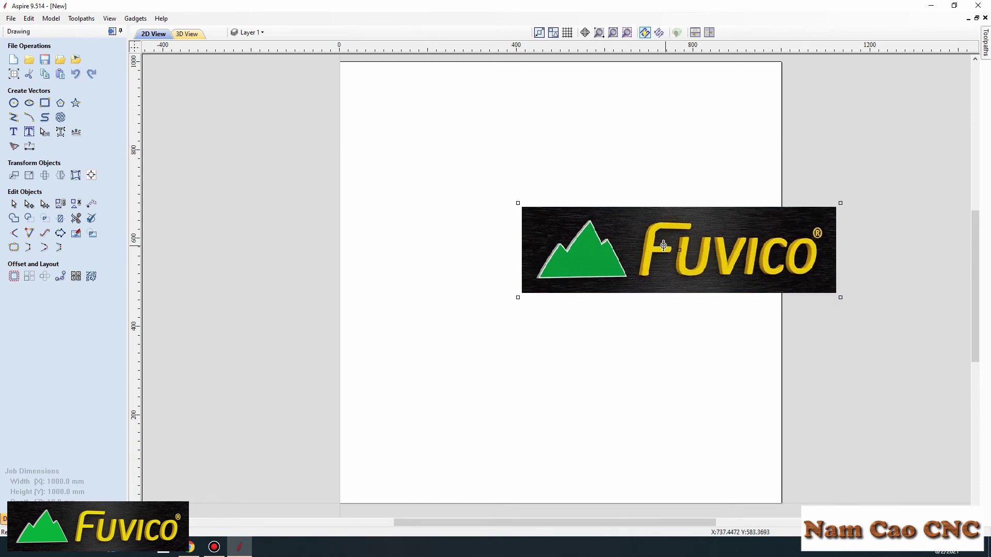
{"action": "left_click_drag", "start_coordinate": [669, 245], "coordinate": [549, 262]}
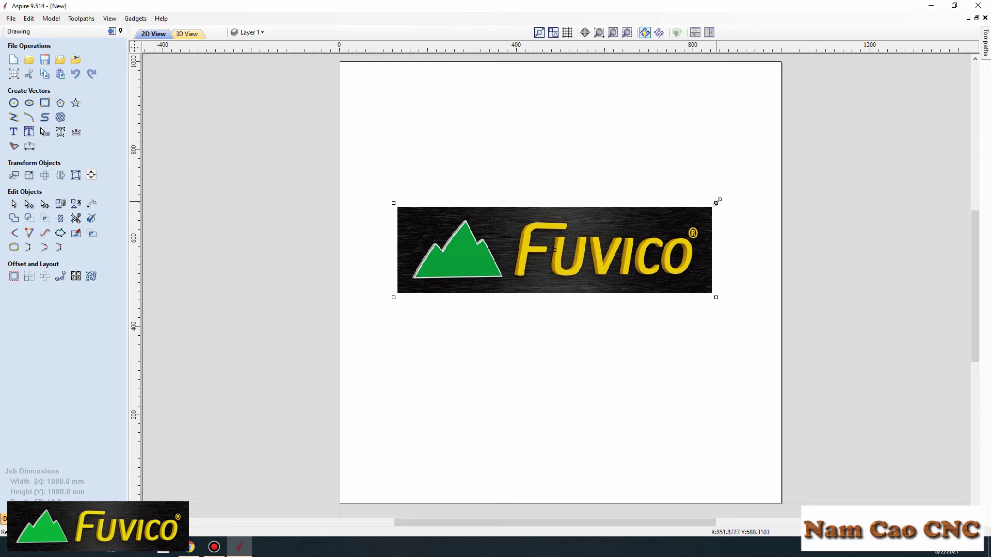
{"action": "left_click_drag", "start_coordinate": [716, 203], "coordinate": [765, 189]}
{"action": "left_click_drag", "start_coordinate": [613, 236], "coordinate": [560, 283]}
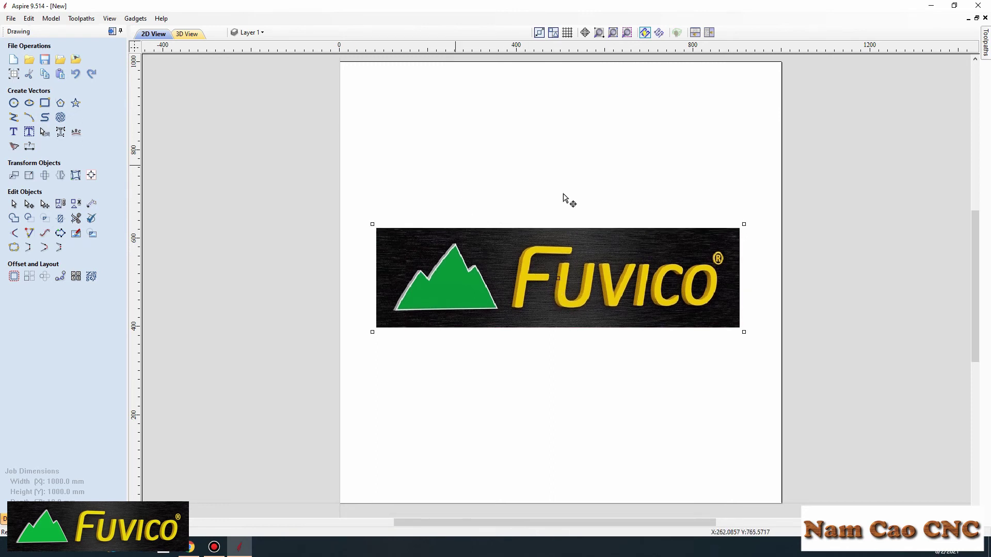
{"action": "left_click_drag", "start_coordinate": [744, 224], "coordinate": [782, 213]}
{"action": "left_click_drag", "start_coordinate": [624, 259], "coordinate": [610, 260]}
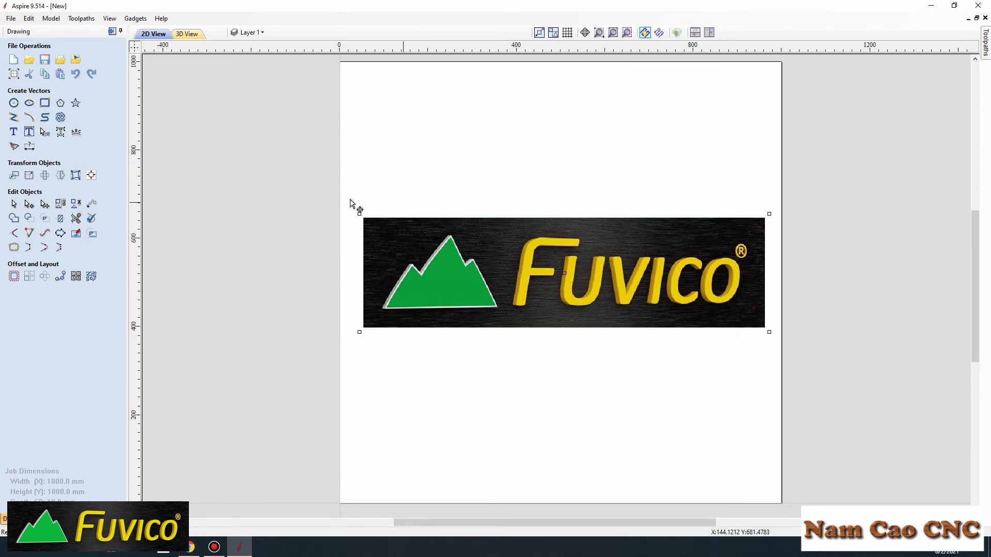
Step: Align the logo bitmap to the centre of the material both horizontally and vertically
{"action": "left_click", "coordinate": [91, 175]}
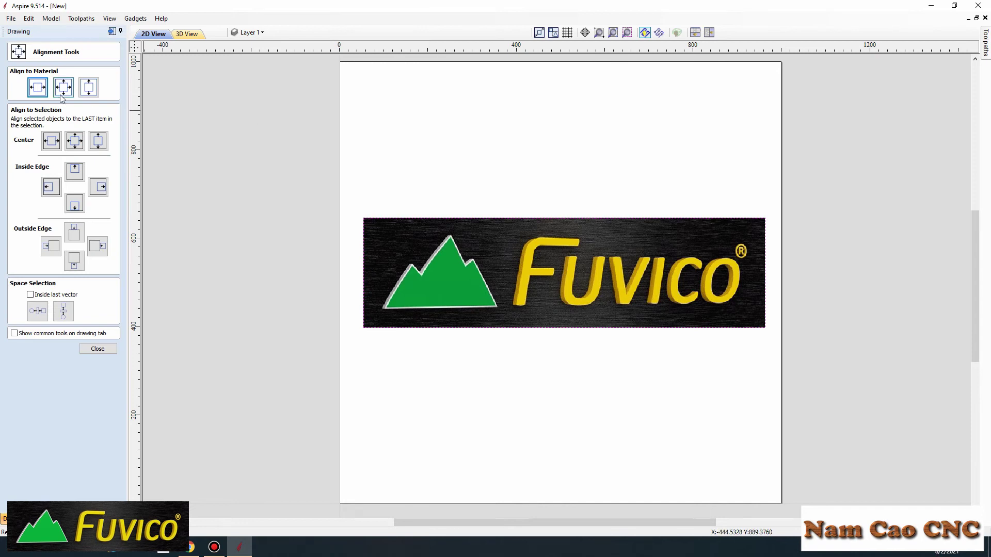
{"action": "left_click", "coordinate": [61, 95]}
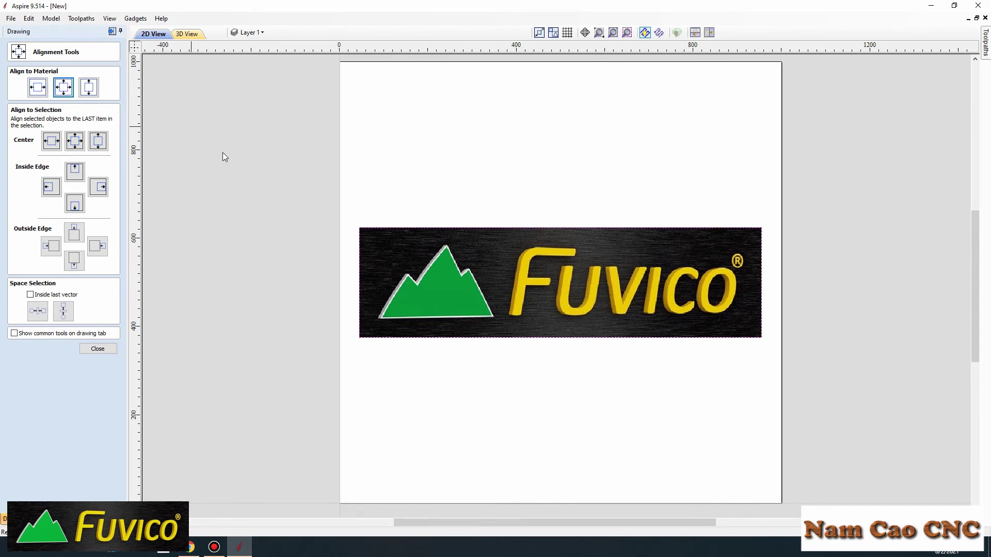
{"action": "left_click", "coordinate": [98, 349]}
Step: Set up a colour trace of the logo bitmap, fitting vectors to the green, yellow and dark gold colours
{"action": "scroll", "coordinate": [359, 309], "scroll_direction": "up", "scroll_amount": 1}
{"action": "scroll", "coordinate": [496, 314], "scroll_direction": "down", "scroll_amount": 3}
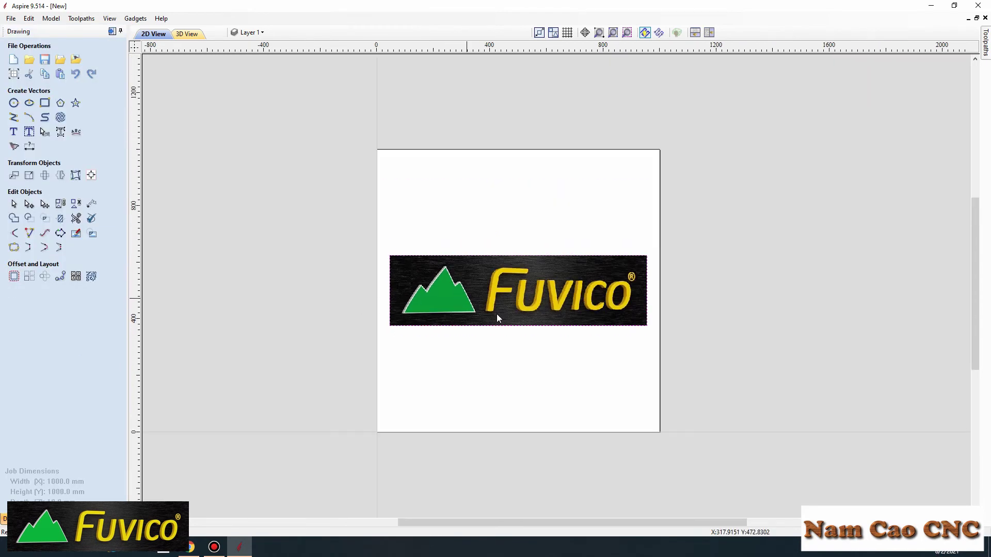
{"action": "scroll", "coordinate": [562, 329], "scroll_direction": "up", "scroll_amount": 2}
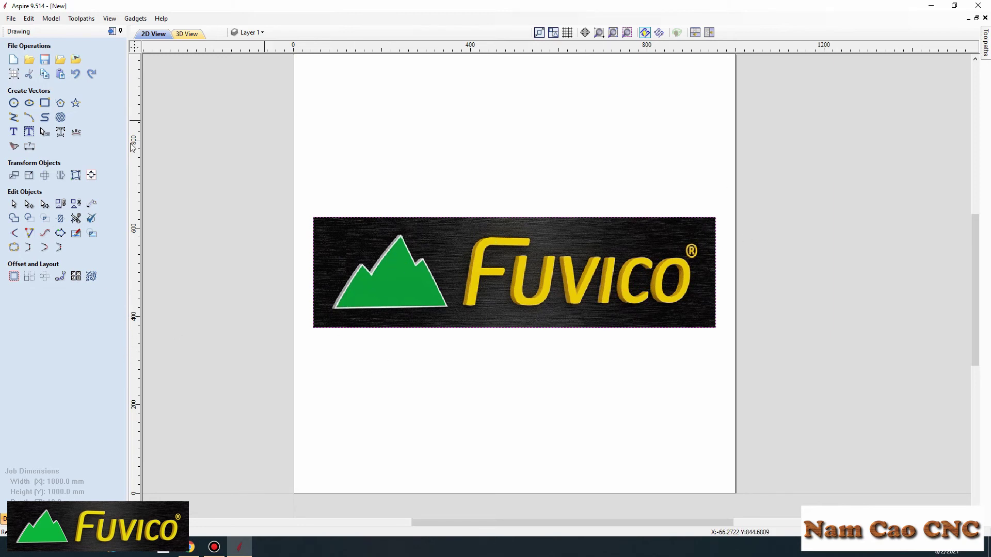
{"action": "left_click", "coordinate": [13, 148]}
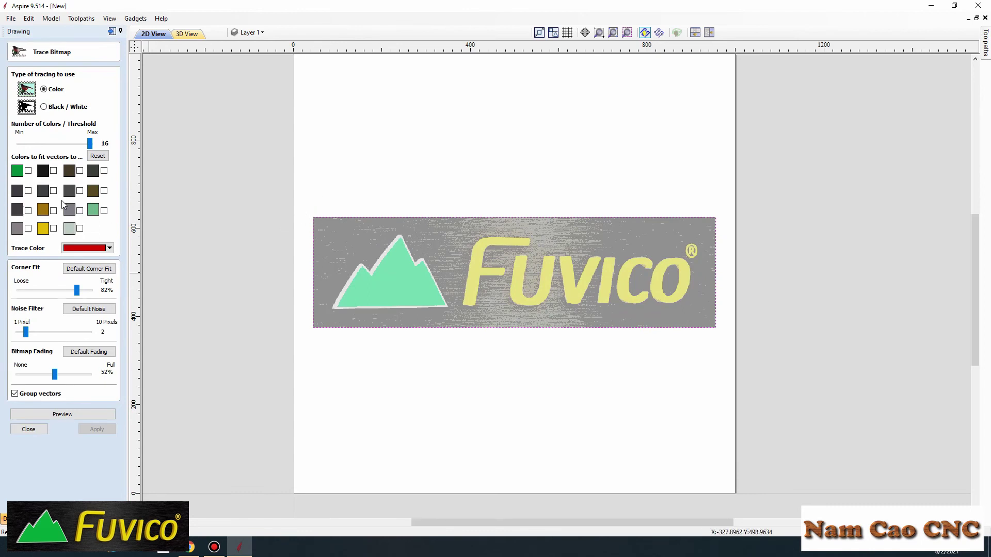
{"action": "left_click", "coordinate": [28, 171]}
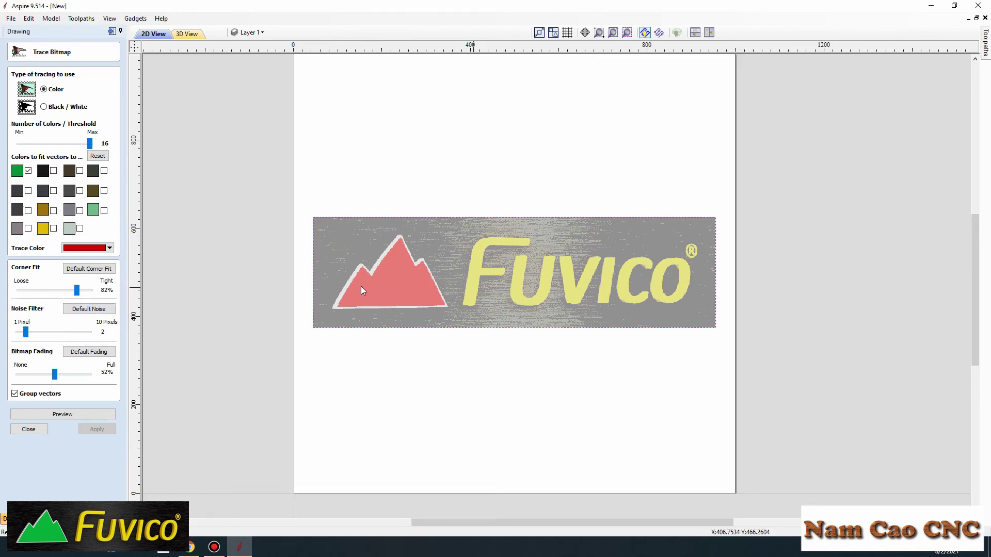
{"action": "left_click", "coordinate": [54, 229]}
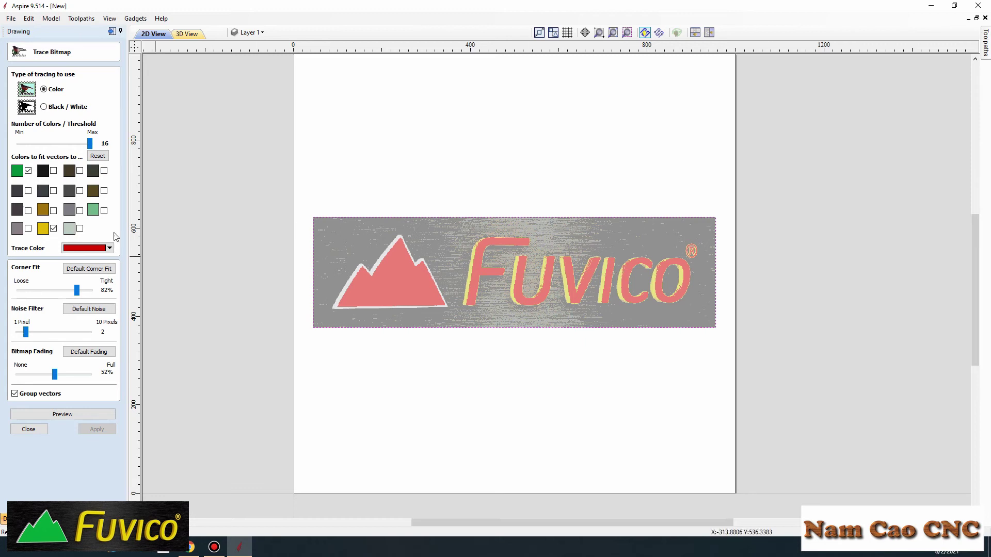
{"action": "left_click", "coordinate": [53, 211]}
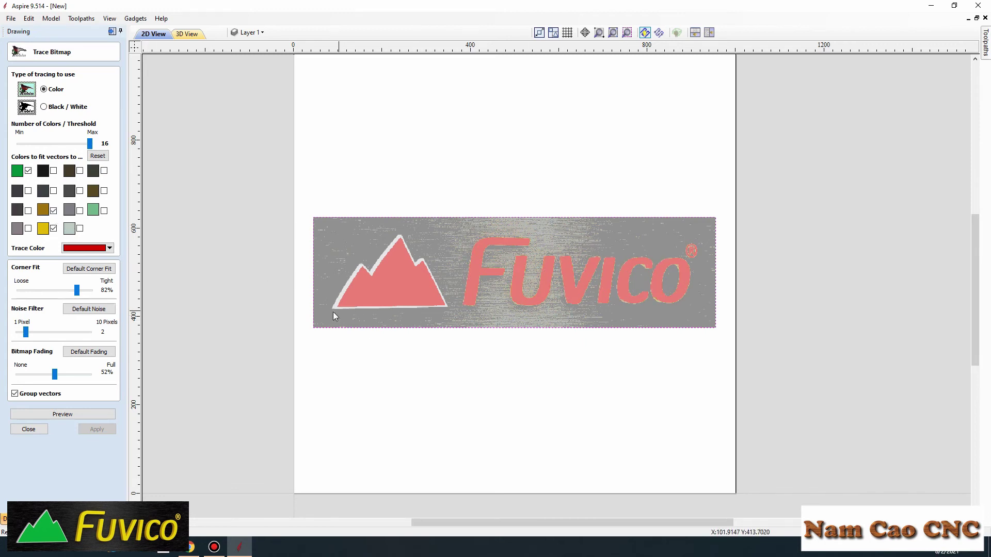
Step: Preview and apply the grouped trace vectors of the mountain and Fuvico lettering, and delete the source bitmap
{"action": "left_click", "coordinate": [69, 416]}
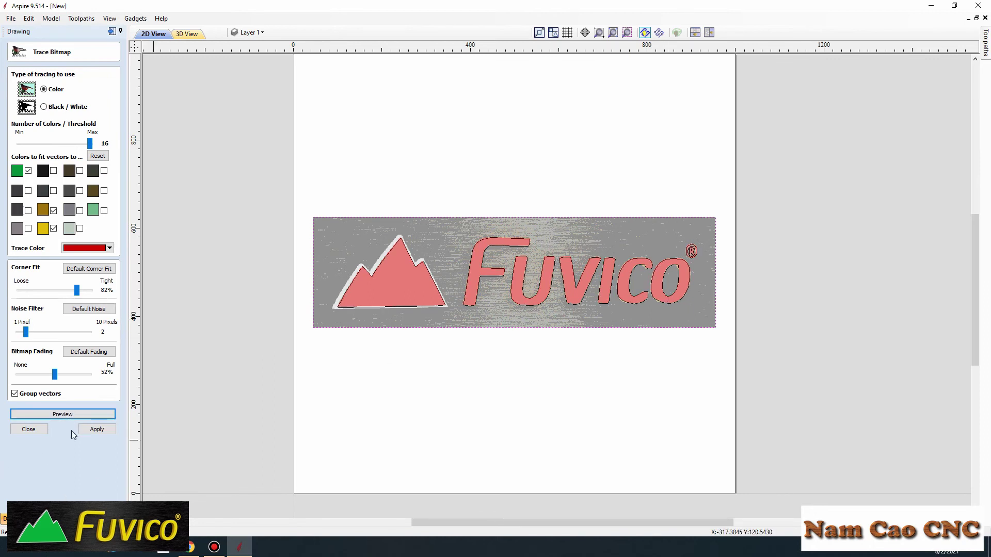
{"action": "left_click", "coordinate": [90, 433]}
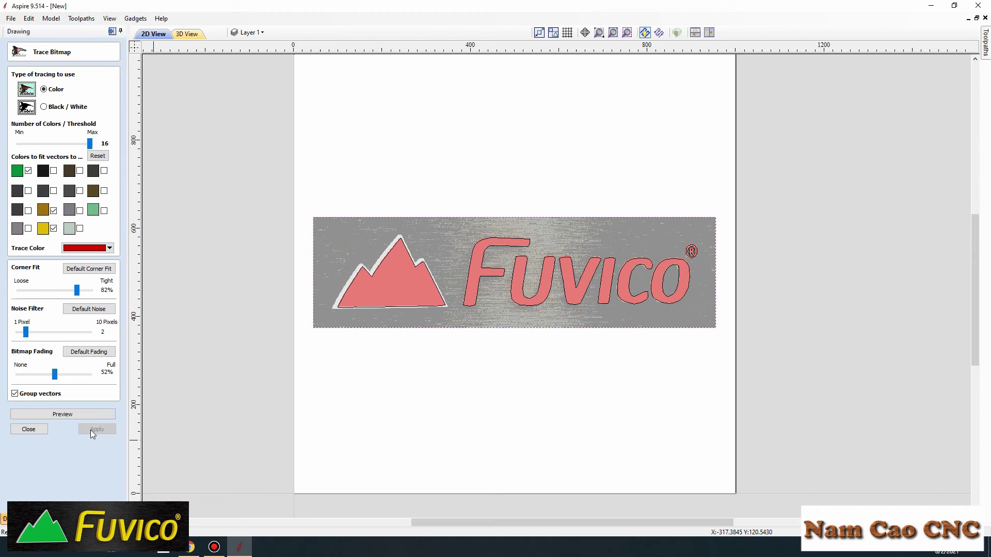
{"action": "left_click", "coordinate": [37, 430]}
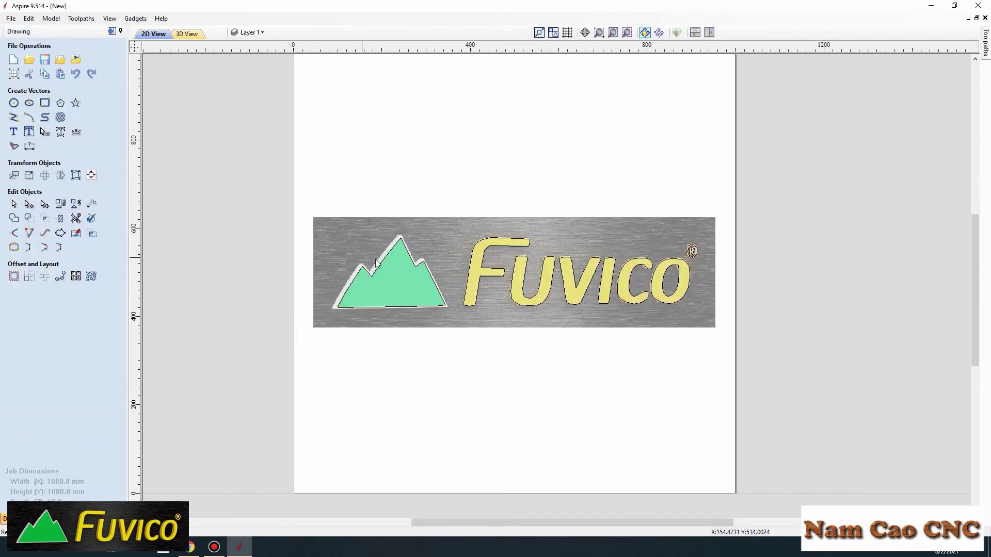
{"action": "left_click", "coordinate": [345, 253]}
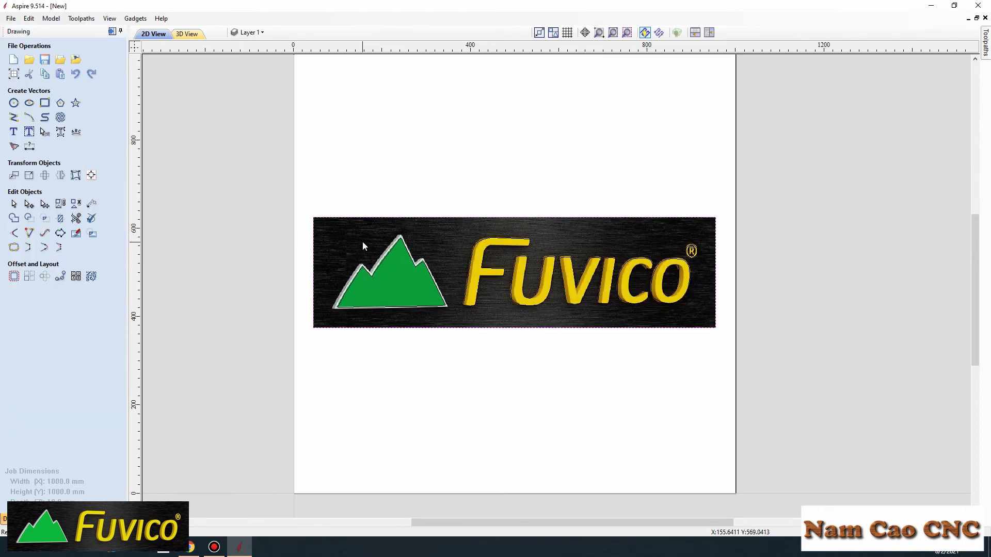
{"action": "key", "text": "Delete"}
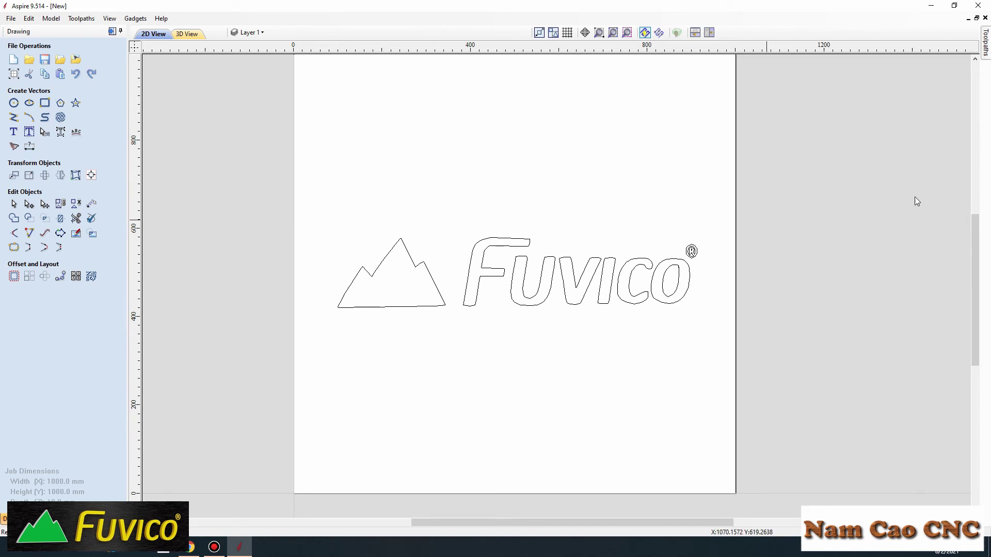
Step: Calculate a V-carve toolpath for all the logo vectors with the V-Bit (90 deg 32 mm), allowing it to cut through the material
{"action": "left_click", "coordinate": [985, 44]}
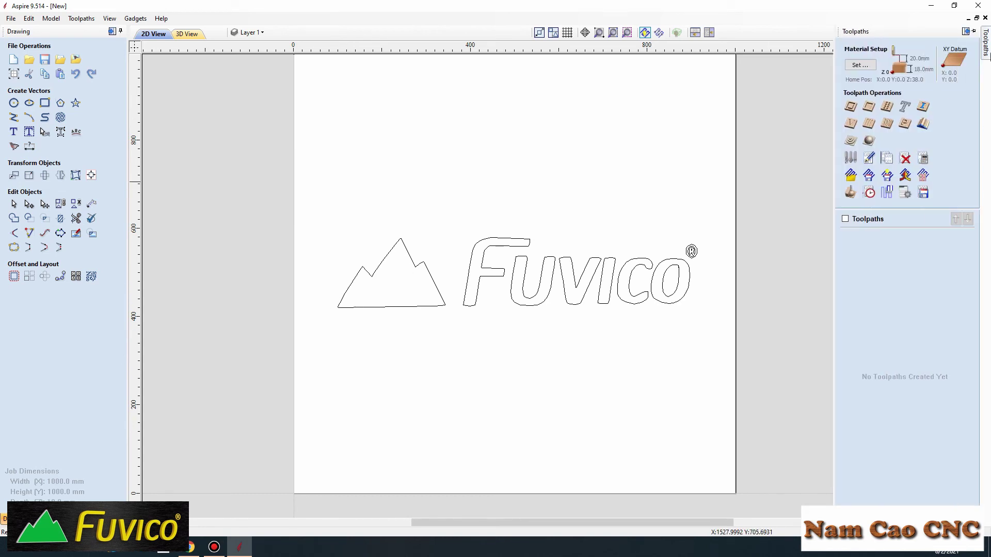
{"action": "left_click", "coordinate": [850, 124]}
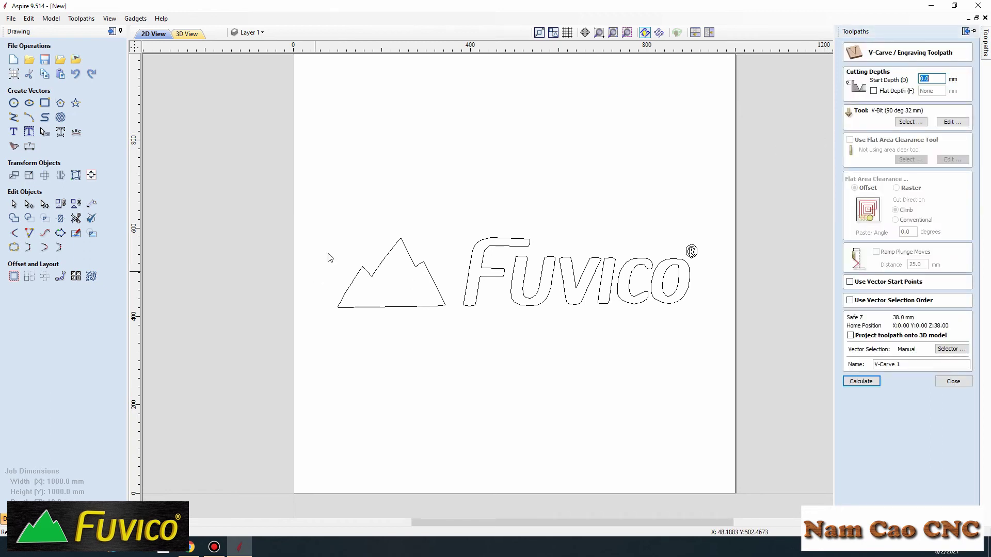
{"action": "left_click_drag", "start_coordinate": [314, 188], "coordinate": [727, 350]}
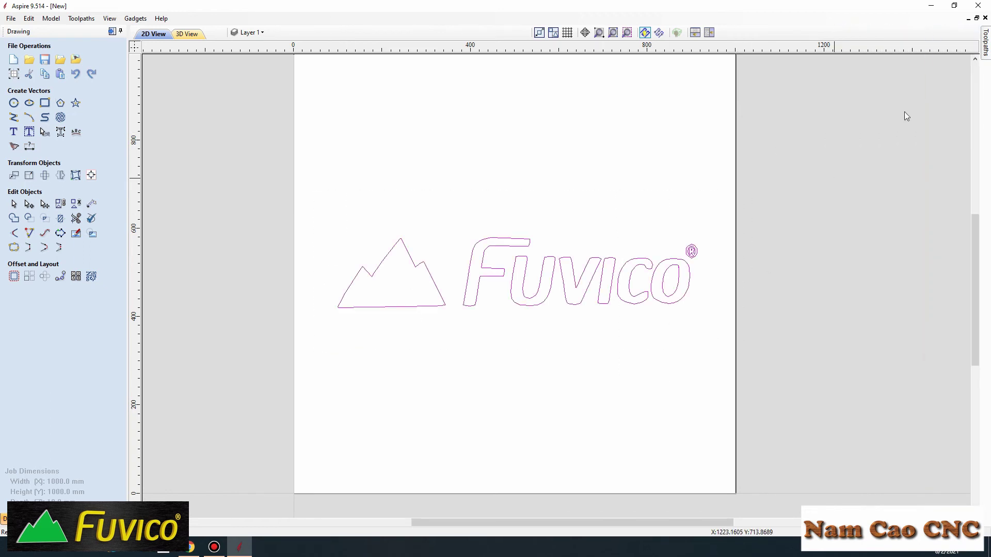
{"action": "mouse_move", "coordinate": [984, 58]}
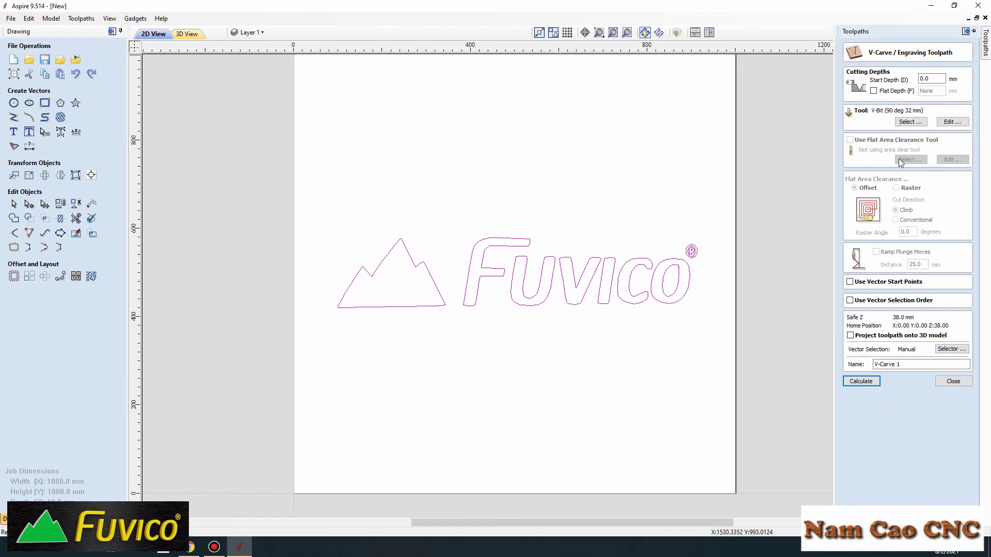
{"action": "left_click", "coordinate": [912, 121]}
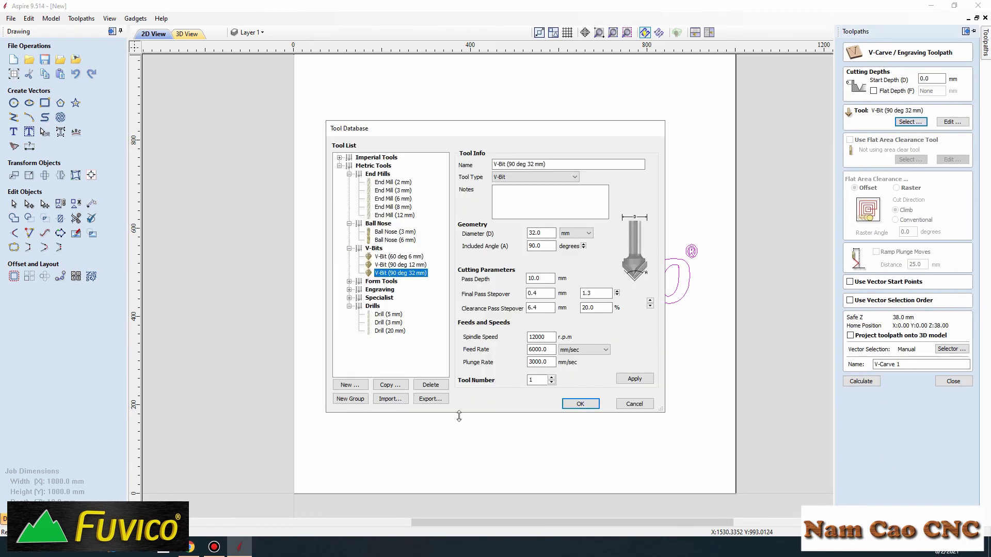
{"action": "left_click", "coordinate": [579, 404]}
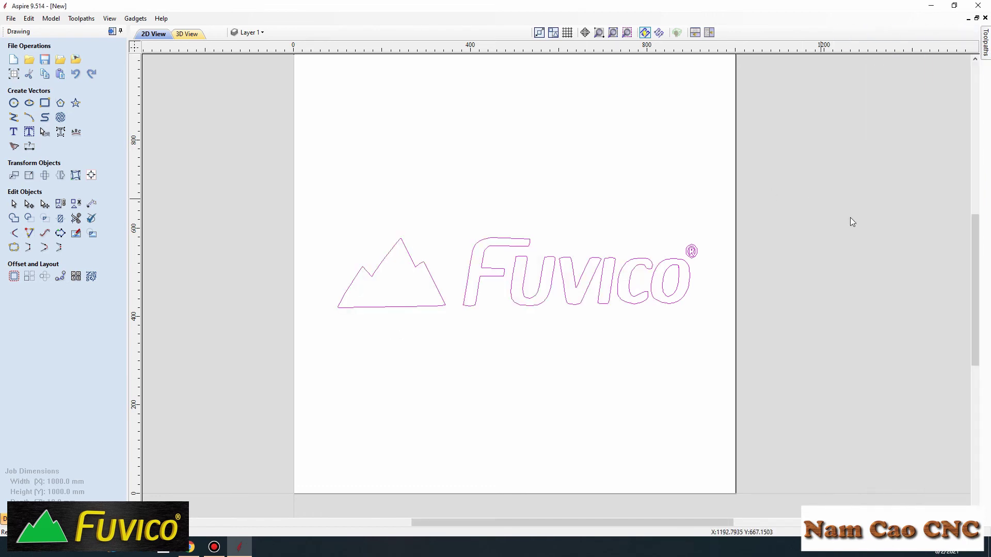
{"action": "mouse_move", "coordinate": [988, 28]}
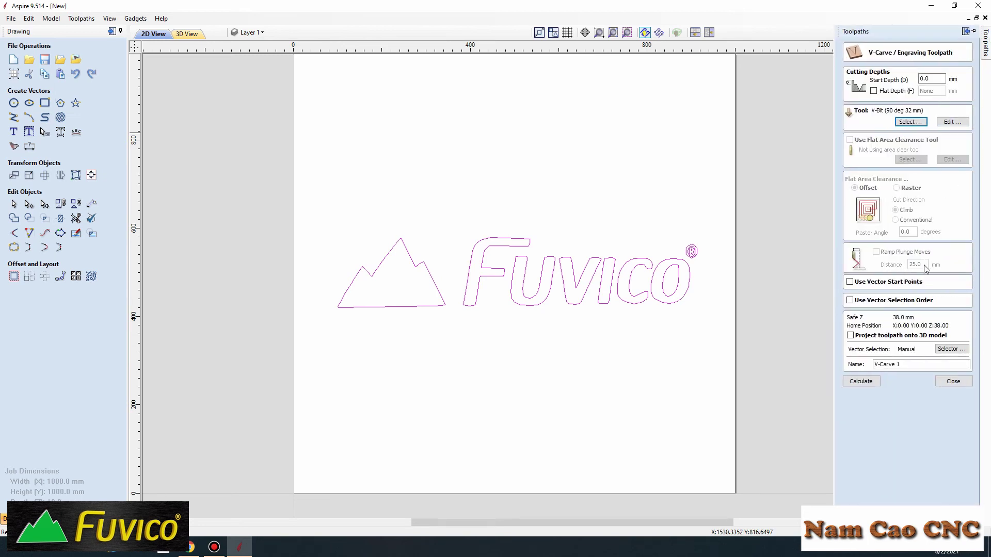
{"action": "left_click", "coordinate": [861, 382]}
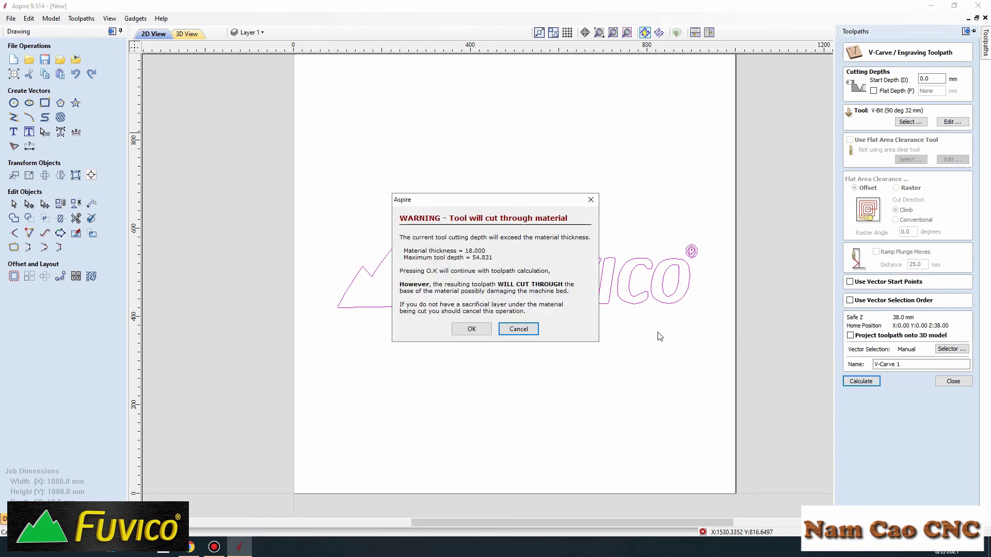
{"action": "left_click", "coordinate": [470, 331]}
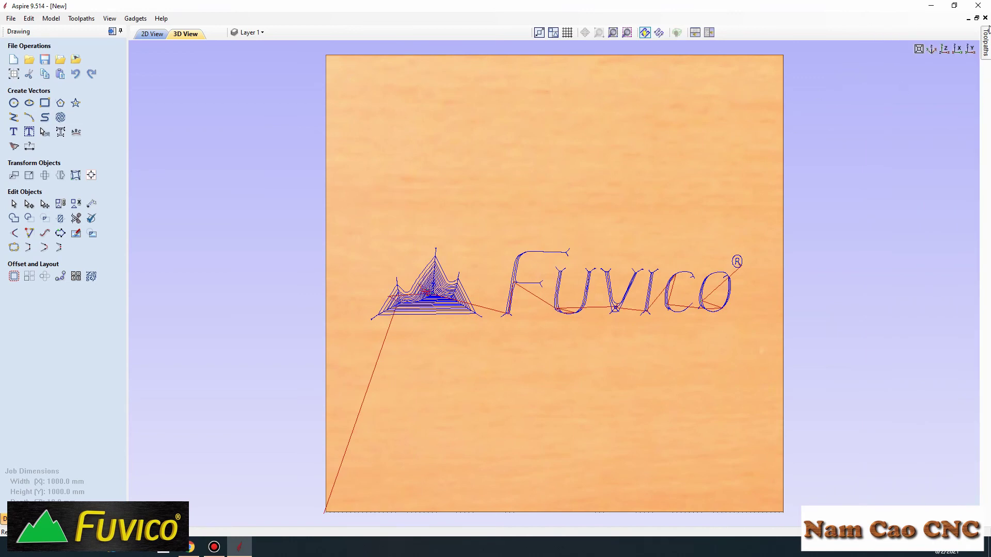
Step: Simulate the V-carve toolpath and examine the carved mountain and Fuvico lettering in 3D from several angles, finally closing the preview
{"action": "left_click", "coordinate": [987, 44]}
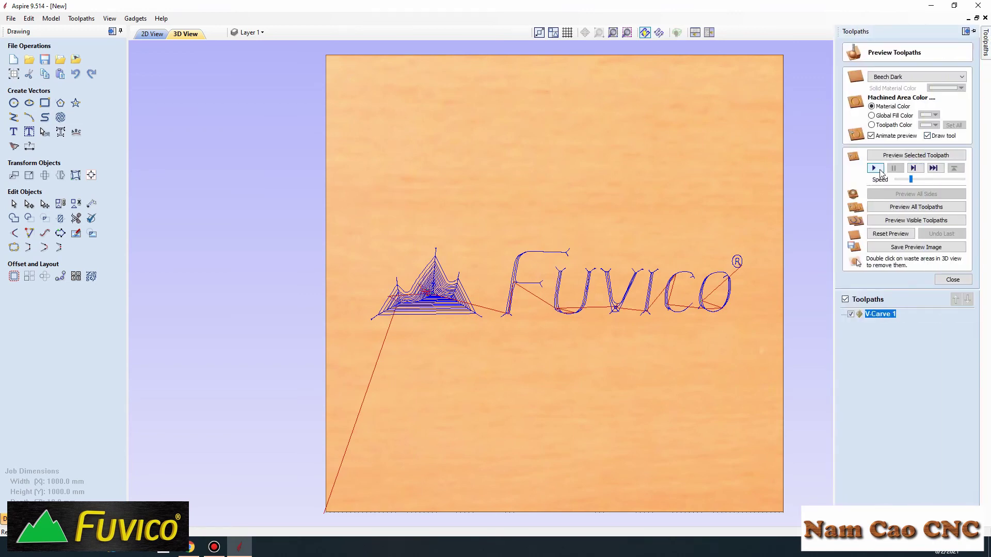
{"action": "left_click", "coordinate": [878, 170]}
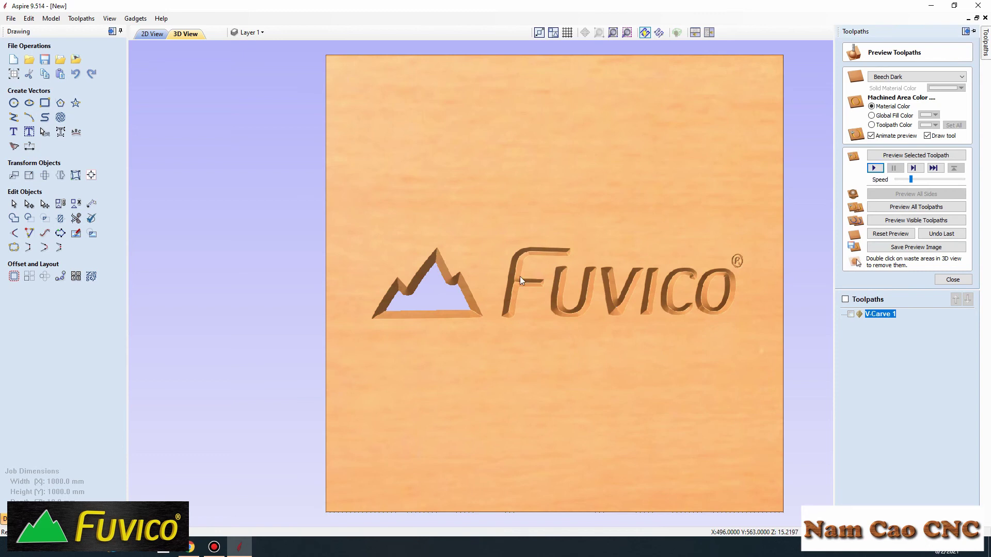
{"action": "left_click_drag", "start_coordinate": [489, 266], "coordinate": [478, 182]}
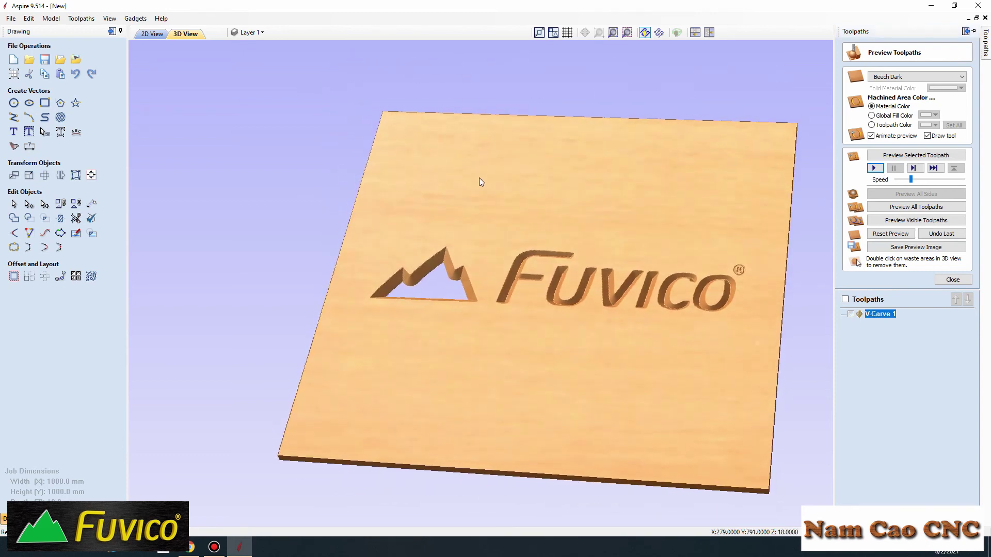
{"action": "scroll", "coordinate": [430, 303], "scroll_direction": "up", "scroll_amount": 4}
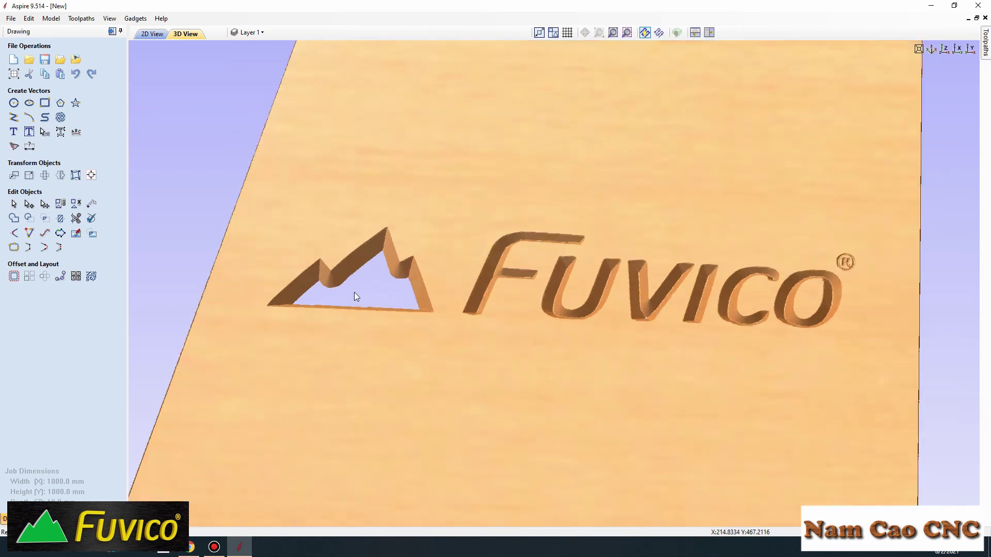
{"action": "scroll", "coordinate": [354, 292], "scroll_direction": "down", "scroll_amount": 3}
{"action": "left_click_drag", "start_coordinate": [435, 298], "coordinate": [596, 292]}
{"action": "scroll", "coordinate": [596, 292], "scroll_direction": "up", "scroll_amount": 5}
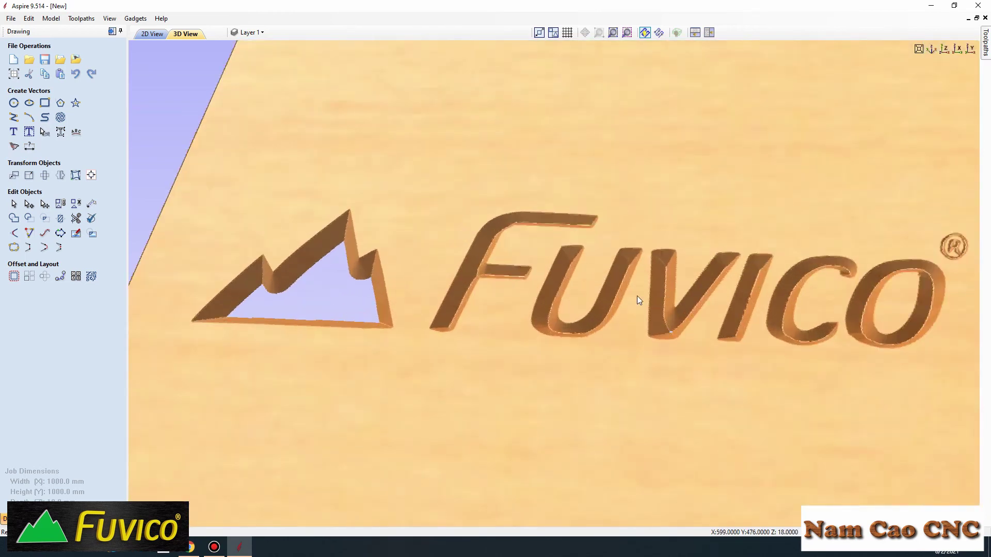
{"action": "left_click_drag", "start_coordinate": [663, 274], "coordinate": [661, 327]}
{"action": "scroll", "coordinate": [387, 303], "scroll_direction": "down", "scroll_amount": 5}
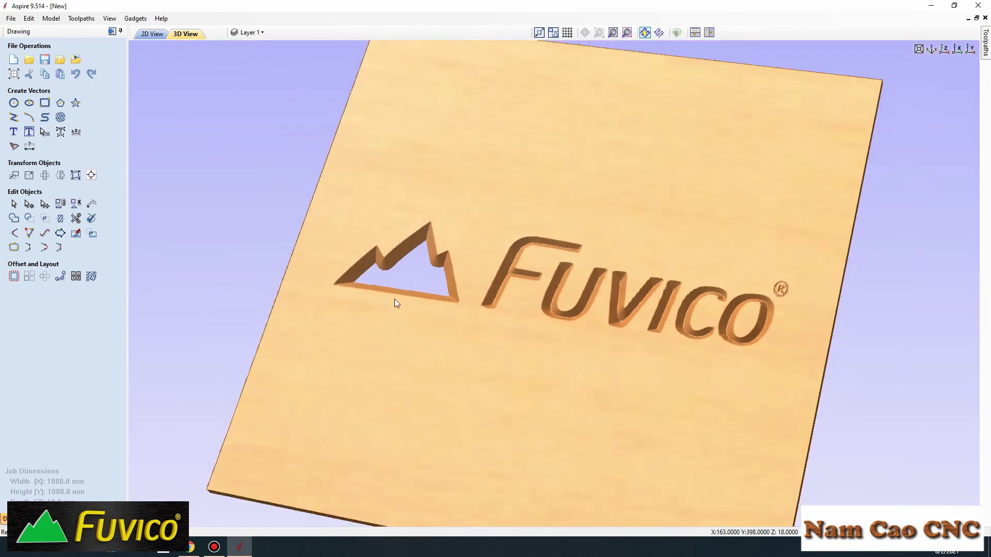
{"action": "mouse_move", "coordinate": [987, 52]}
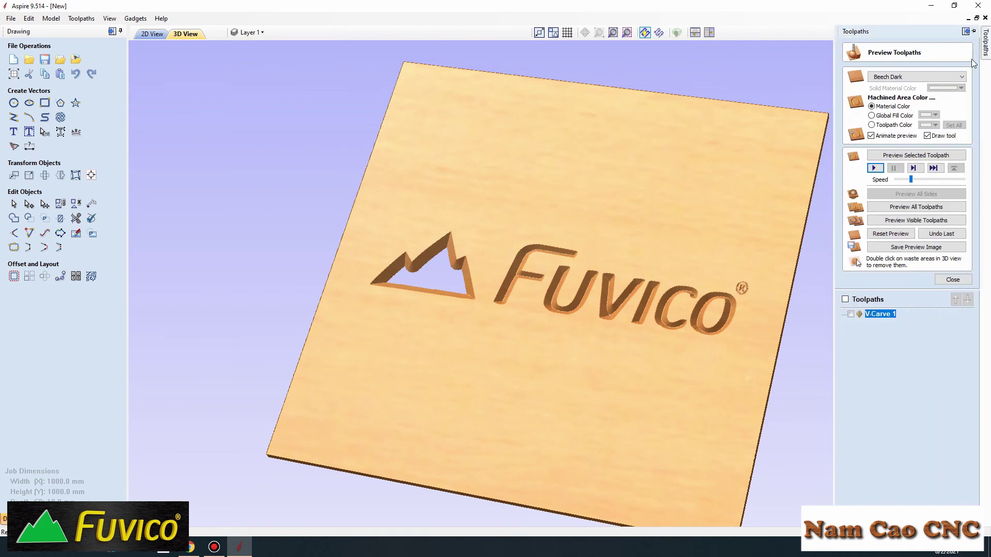
{"action": "left_click", "coordinate": [953, 280]}
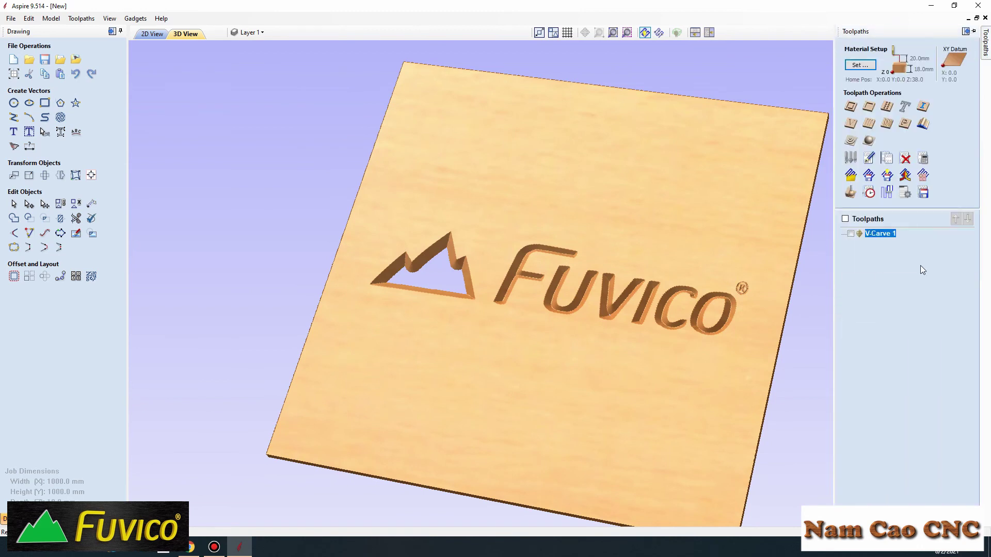
Step: Edit the V-carve toolpath to project onto the 3D model and recalculate it, allowing it to cut through the material
{"action": "right_click", "coordinate": [877, 234]}
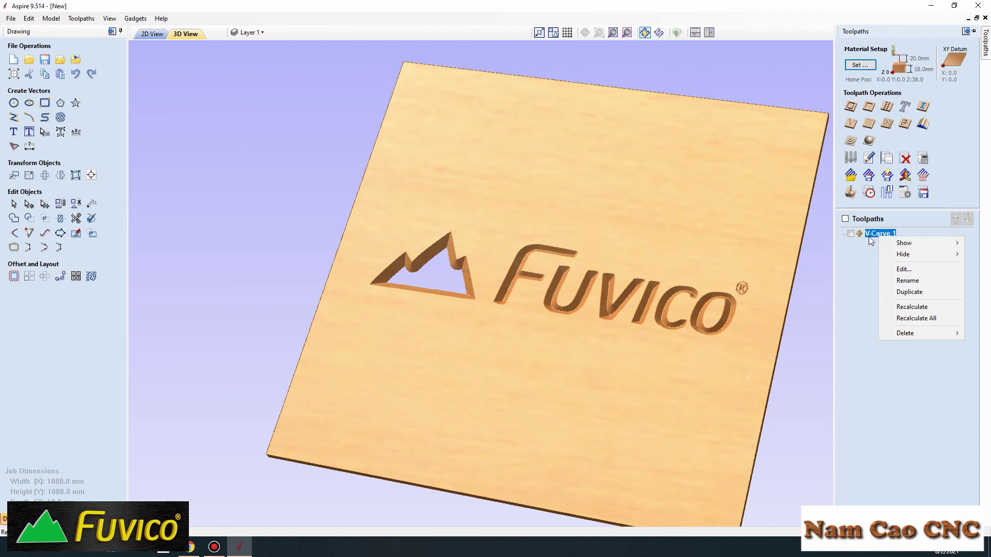
{"action": "left_click", "coordinate": [914, 270]}
{"action": "left_click", "coordinate": [850, 335]}
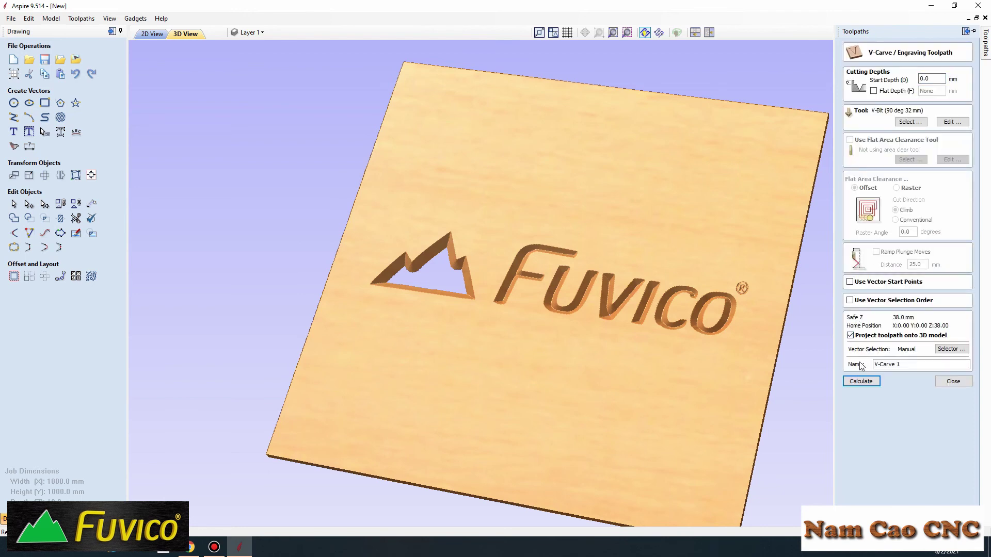
{"action": "left_click", "coordinate": [861, 382]}
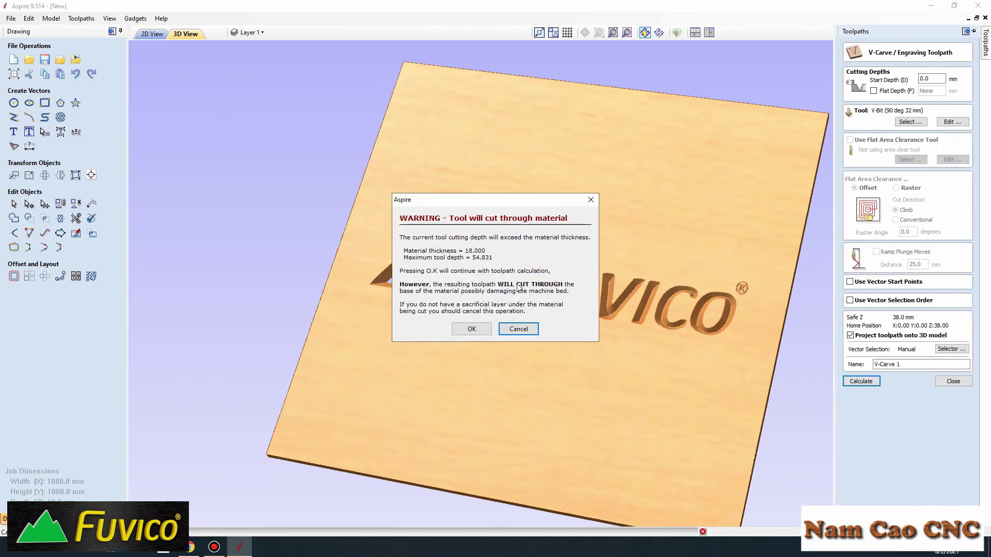
{"action": "left_click", "coordinate": [472, 329]}
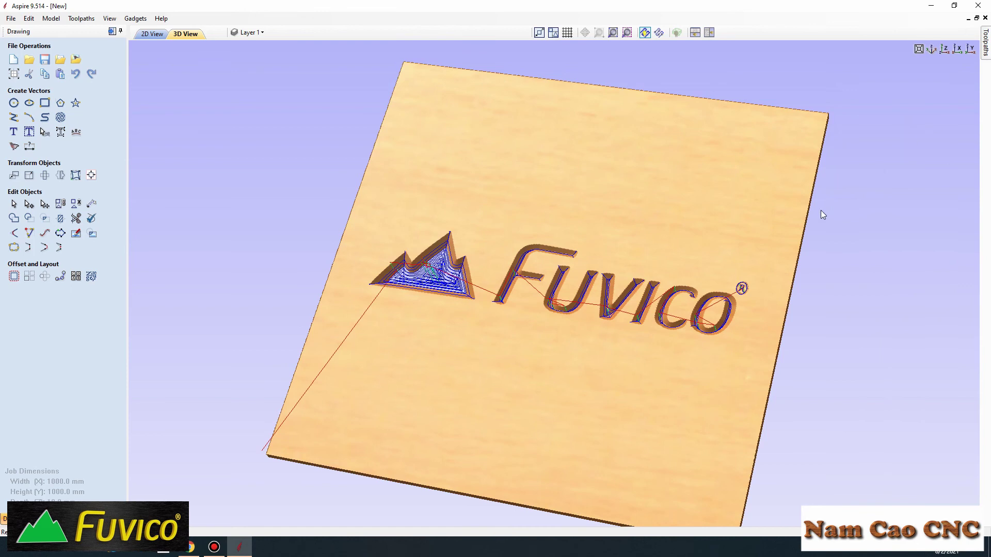
Step: Simulate the recalculated V-carve toolpath, examine the mountain cutout and letter grooves up close, and close the preview
{"action": "left_click", "coordinate": [986, 44]}
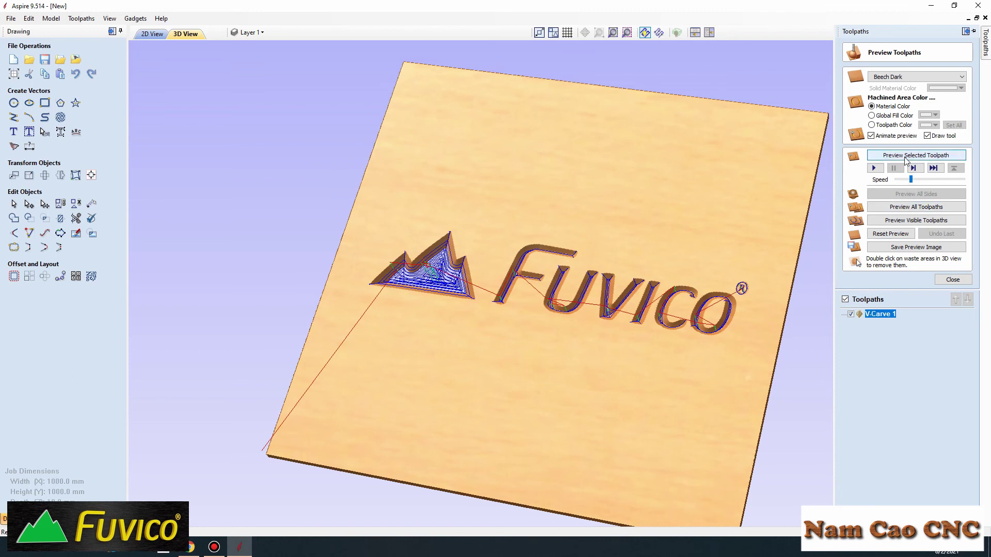
{"action": "left_click", "coordinate": [905, 157]}
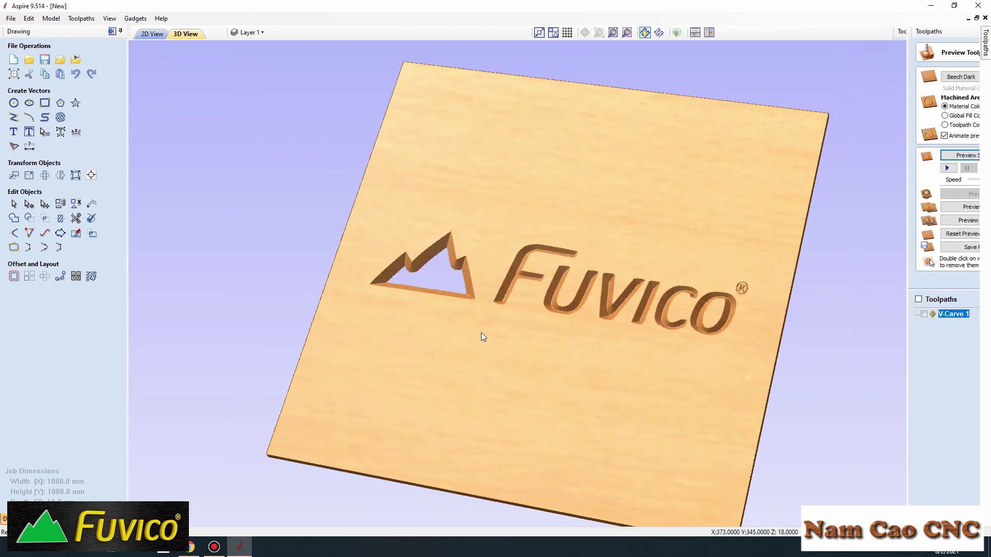
{"action": "left_click_drag", "start_coordinate": [489, 305], "coordinate": [408, 293]}
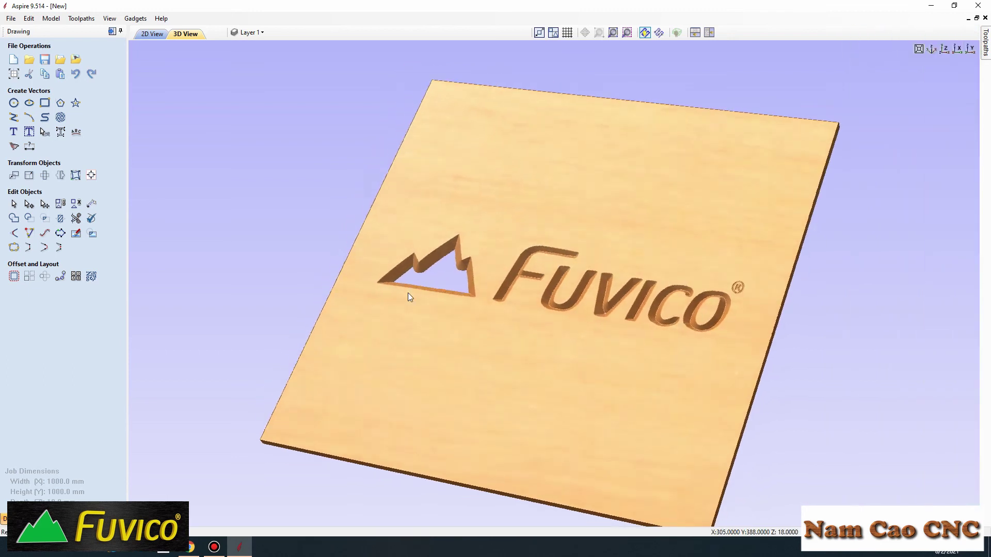
{"action": "scroll", "coordinate": [492, 313], "scroll_direction": "up", "scroll_amount": 3}
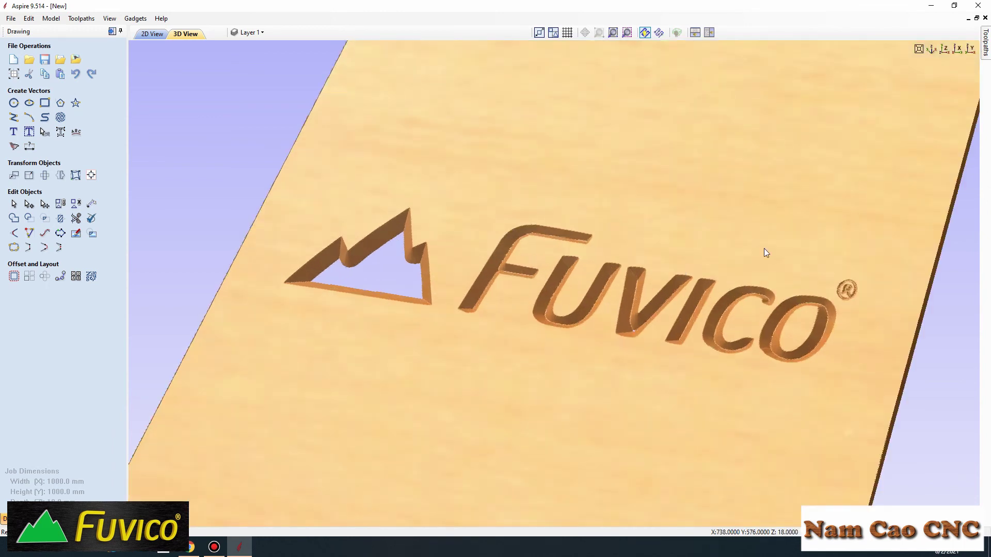
{"action": "scroll", "coordinate": [693, 311], "scroll_direction": "up", "scroll_amount": 3}
{"action": "scroll", "coordinate": [698, 298], "scroll_direction": "down", "scroll_amount": 3}
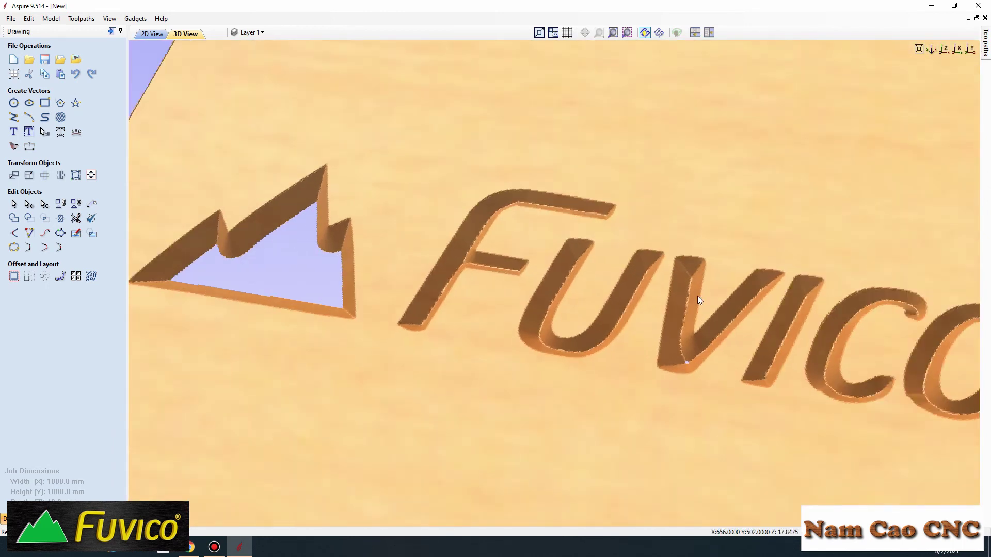
{"action": "left_click_drag", "start_coordinate": [562, 279], "coordinate": [581, 266]}
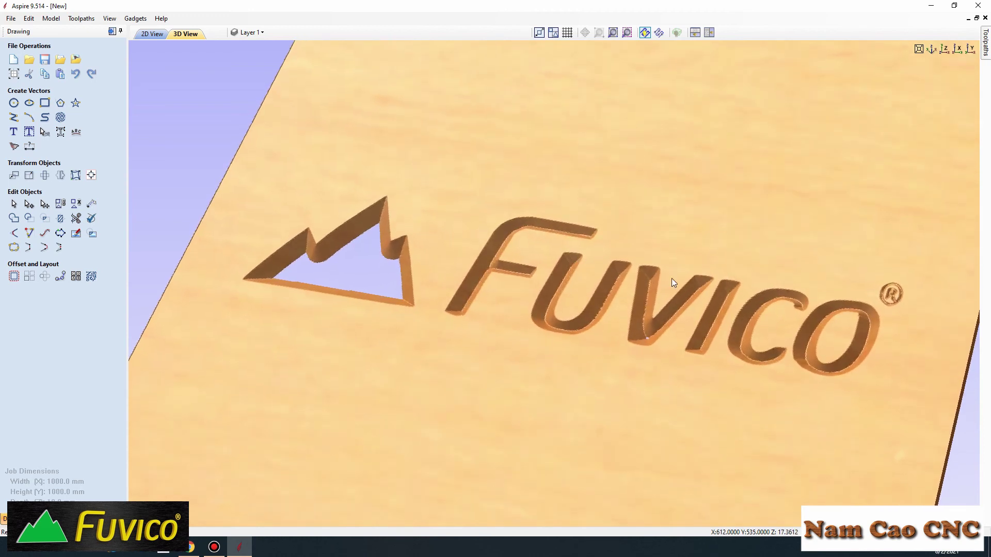
{"action": "left_click", "coordinate": [985, 46]}
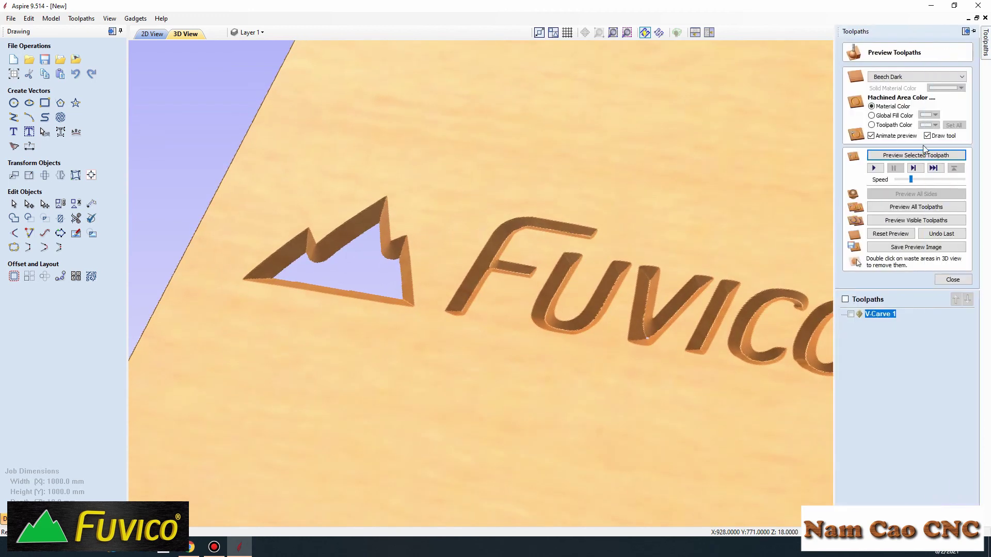
{"action": "left_click", "coordinate": [948, 282]}
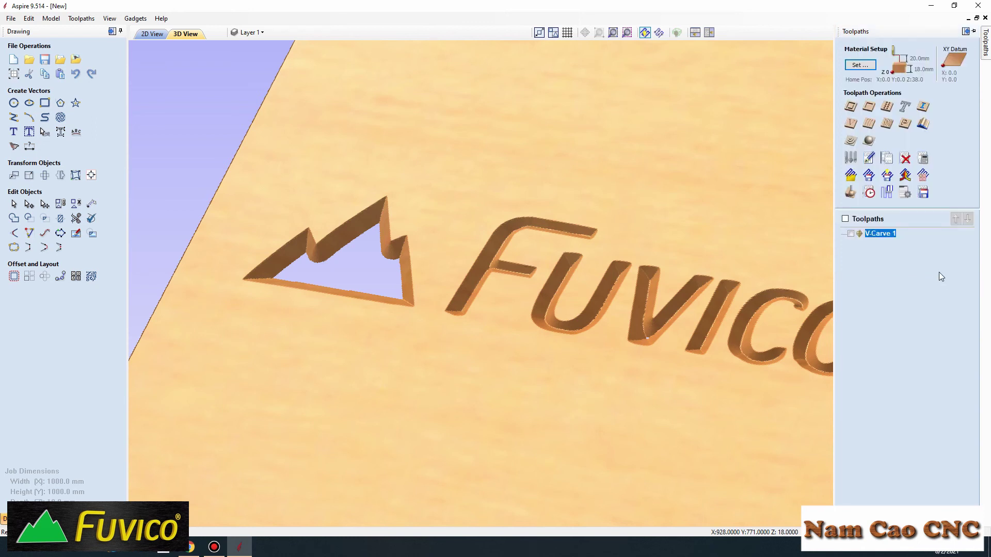
Step: Delete the V-carve toolpath from the job
{"action": "right_click", "coordinate": [881, 236]}
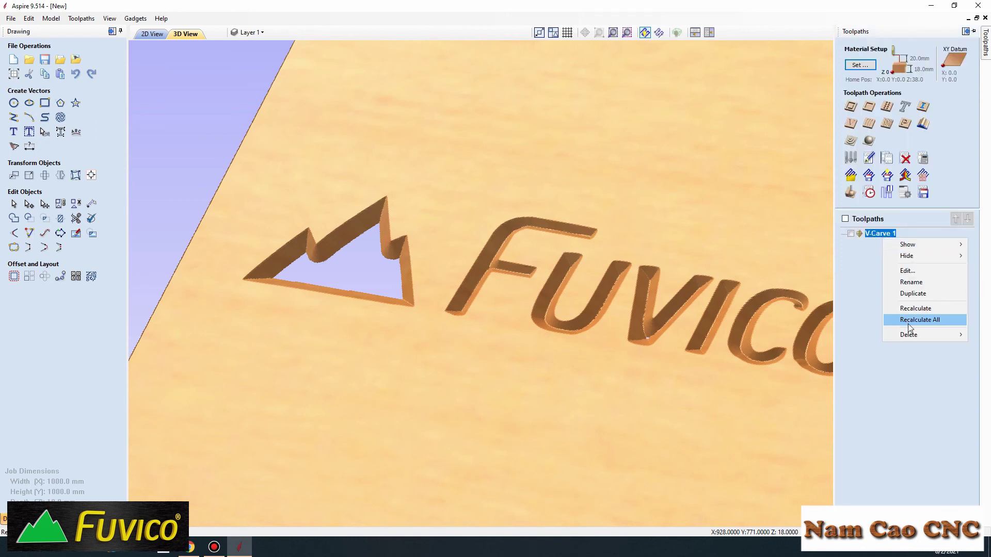
{"action": "mouse_move", "coordinate": [910, 334]}
{"action": "left_click", "coordinate": [861, 335]}
Step: Return to the 2D drawing and delete all the traced mountain and Fuvico lettering vectors
{"action": "scroll", "coordinate": [436, 224], "scroll_direction": "down", "scroll_amount": 5}
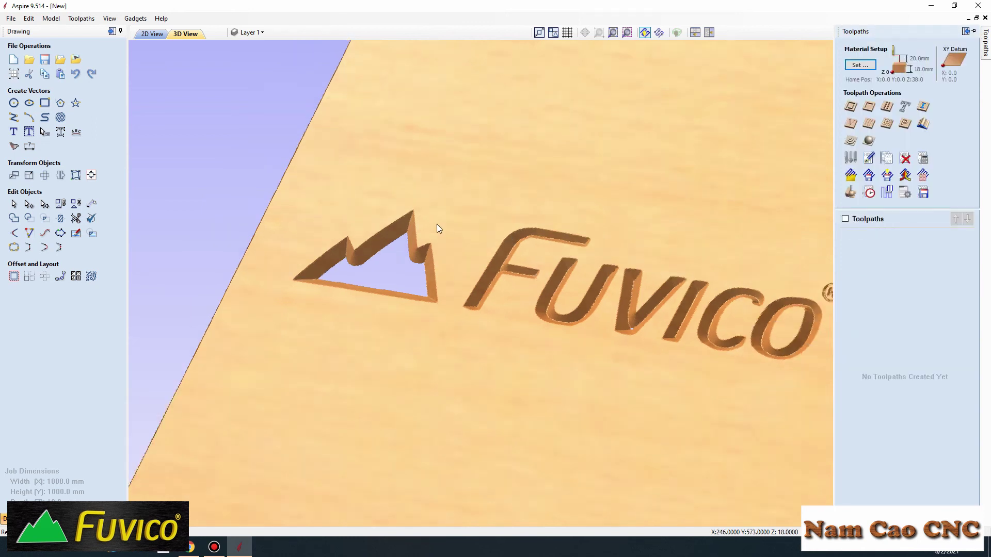
{"action": "scroll", "coordinate": [473, 239], "scroll_direction": "down", "scroll_amount": 3}
{"action": "scroll", "coordinate": [524, 218], "scroll_direction": "up", "scroll_amount": 2}
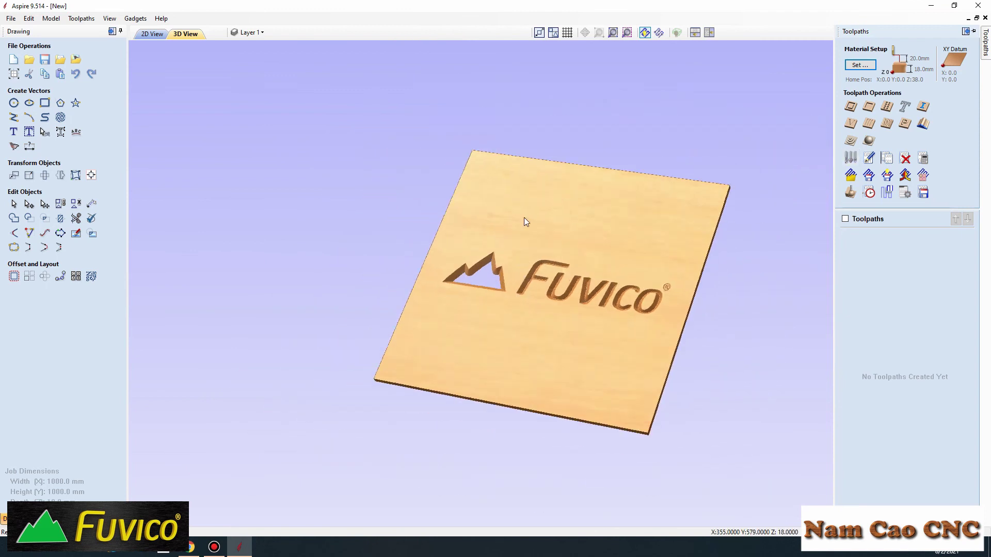
{"action": "left_click", "coordinate": [161, 38]}
{"action": "scroll", "coordinate": [513, 187], "scroll_direction": "up", "scroll_amount": 2}
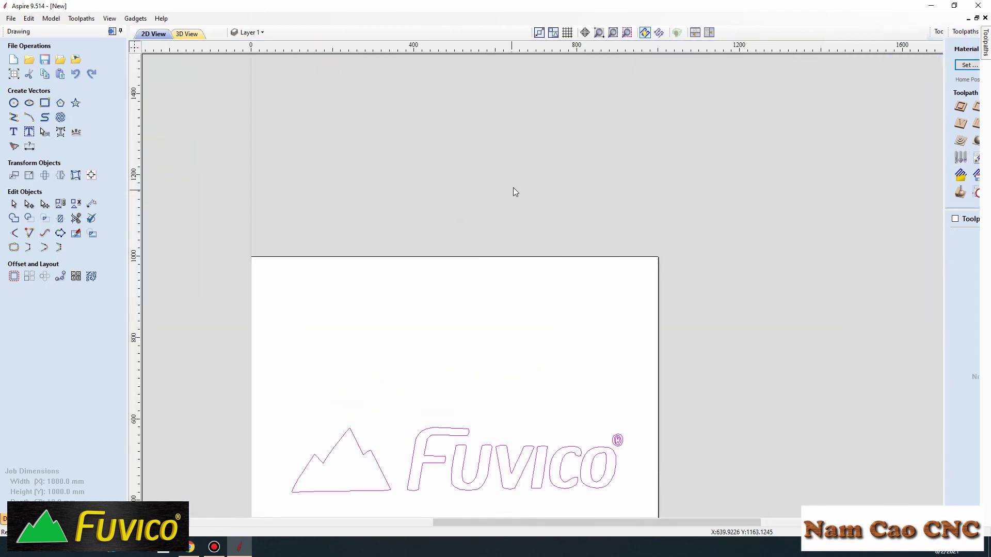
{"action": "scroll", "coordinate": [503, 321], "scroll_direction": "down", "scroll_amount": 3}
{"action": "scroll", "coordinate": [579, 298], "scroll_direction": "up", "scroll_amount": 2}
{"action": "left_click", "coordinate": [627, 258]}
{"action": "key", "text": "Delete"}
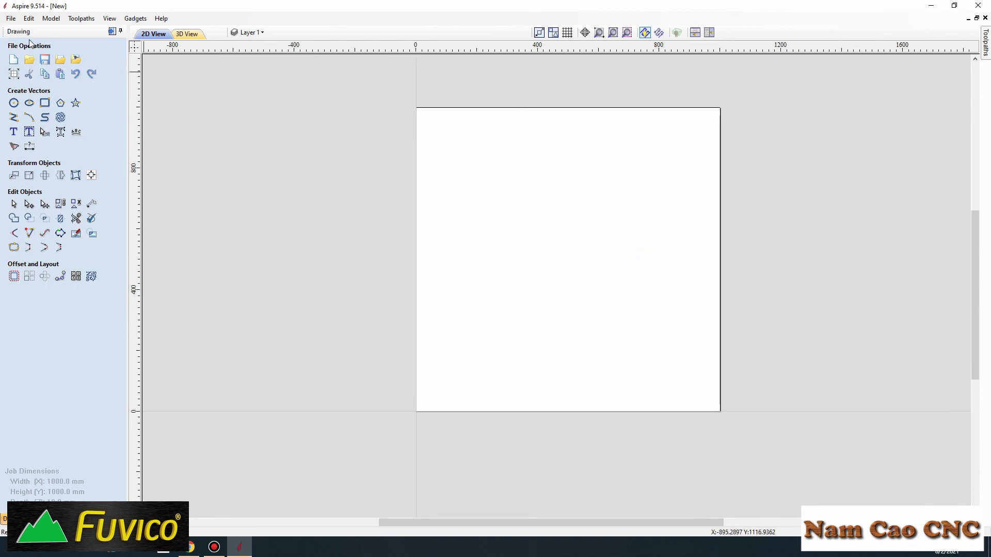
Step: Import the flower bitmap test.bmp from the Desktop into the job
{"action": "left_click", "coordinate": [10, 18]}
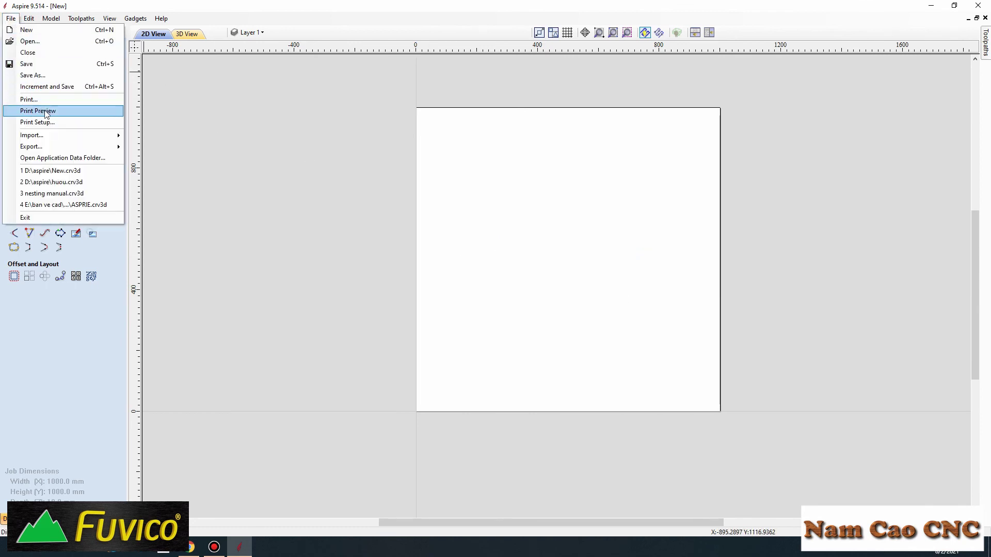
{"action": "mouse_move", "coordinate": [67, 135]}
{"action": "left_click", "coordinate": [155, 147]}
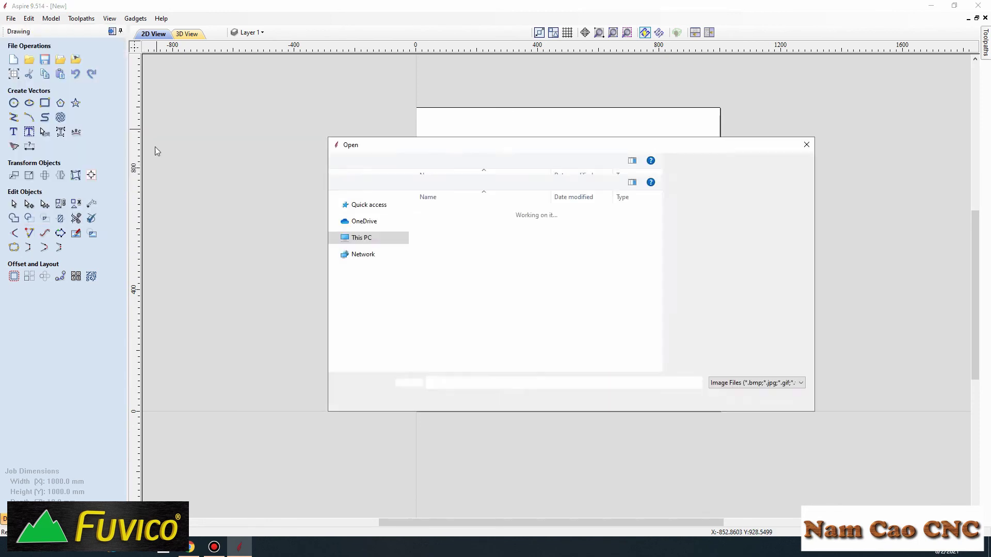
{"action": "scroll", "coordinate": [522, 247], "scroll_direction": "down", "scroll_amount": 3}
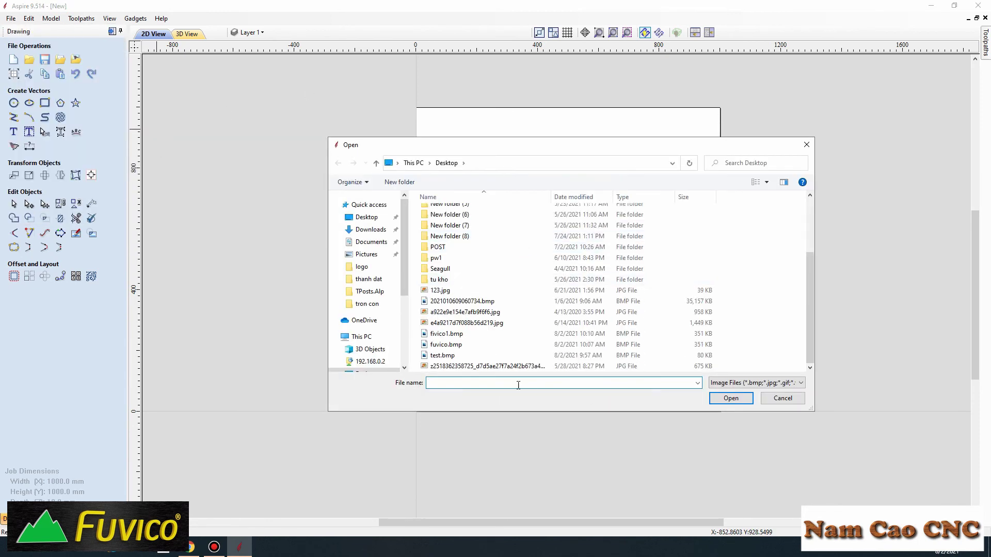
{"action": "left_click", "coordinate": [454, 355]}
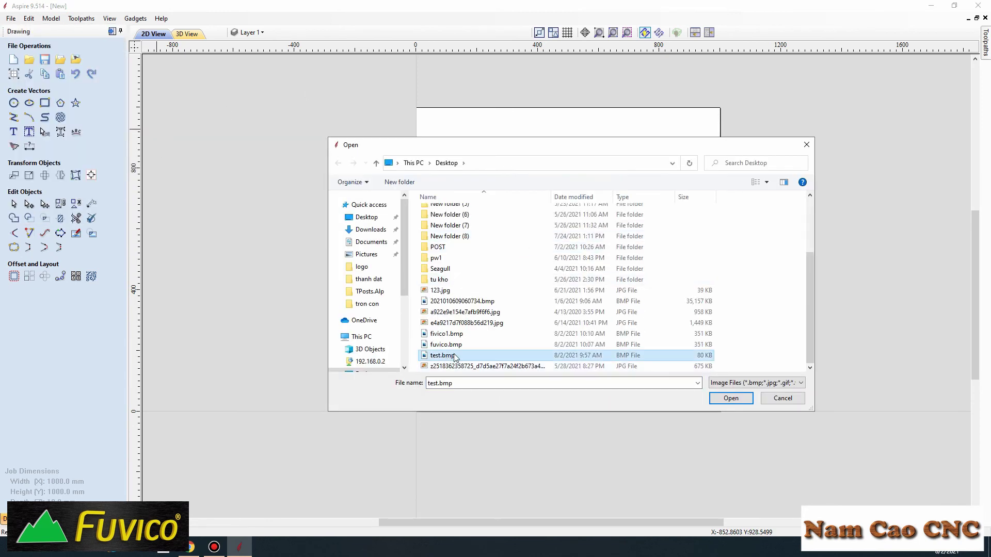
{"action": "left_click", "coordinate": [735, 404]}
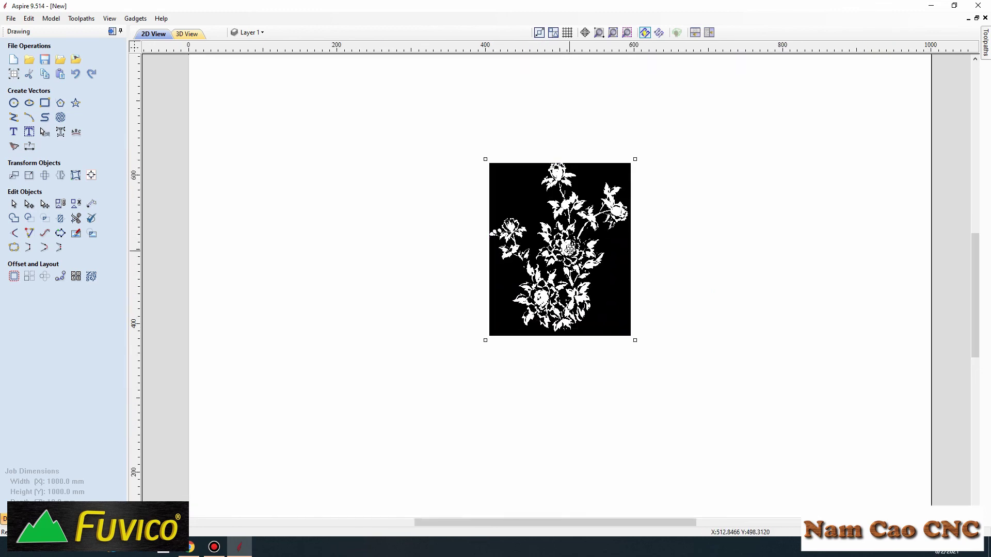
Step: Enlarge the flower bitmap to about 750 mm wide by 920 mm high so that it nearly fills the material
{"action": "scroll", "coordinate": [636, 165], "scroll_direction": "down", "scroll_amount": 2}
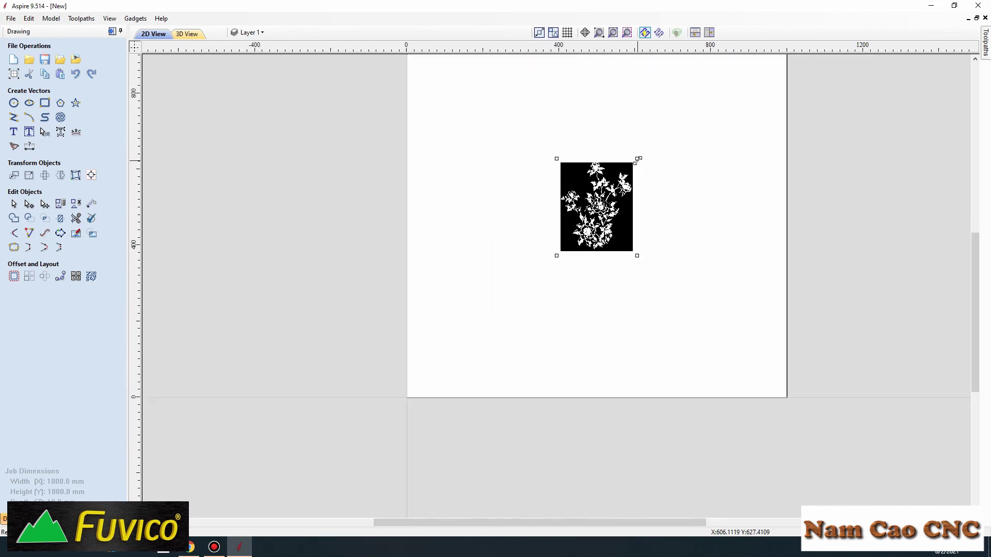
{"action": "scroll", "coordinate": [627, 188], "scroll_direction": "down", "scroll_amount": 2}
{"action": "scroll", "coordinate": [580, 181], "scroll_direction": "up", "scroll_amount": 1}
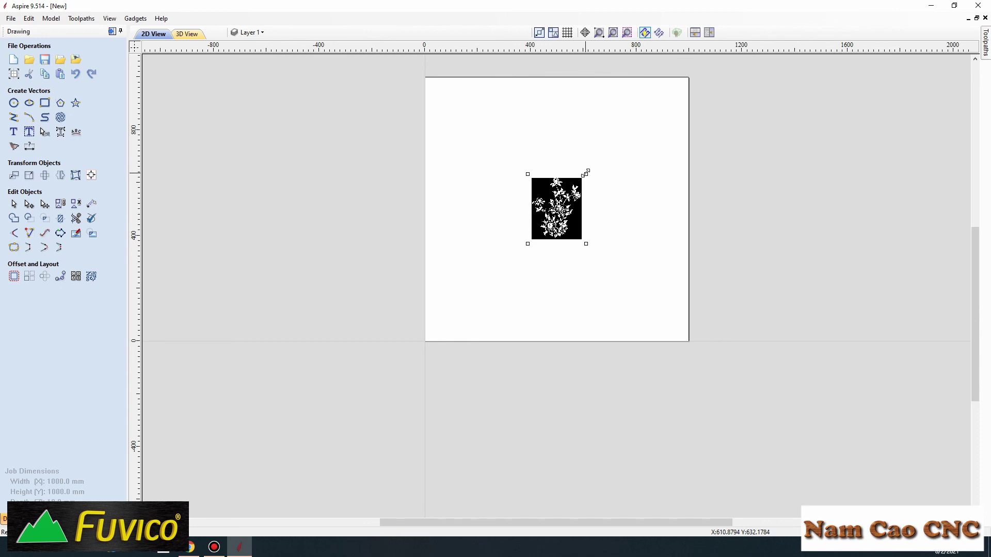
{"action": "left_click_drag", "start_coordinate": [586, 173], "coordinate": [663, 81]}
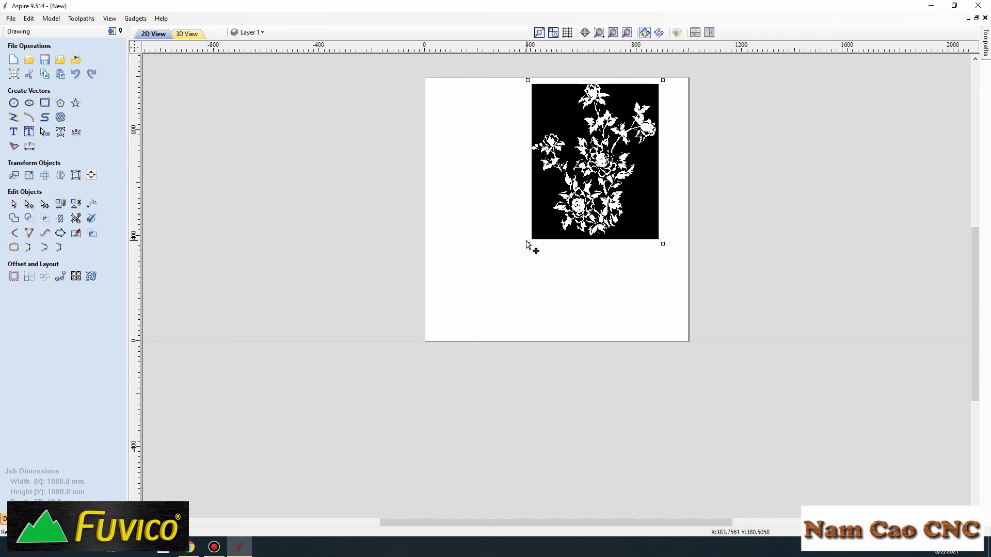
{"action": "left_click_drag", "start_coordinate": [526, 245], "coordinate": [458, 316]}
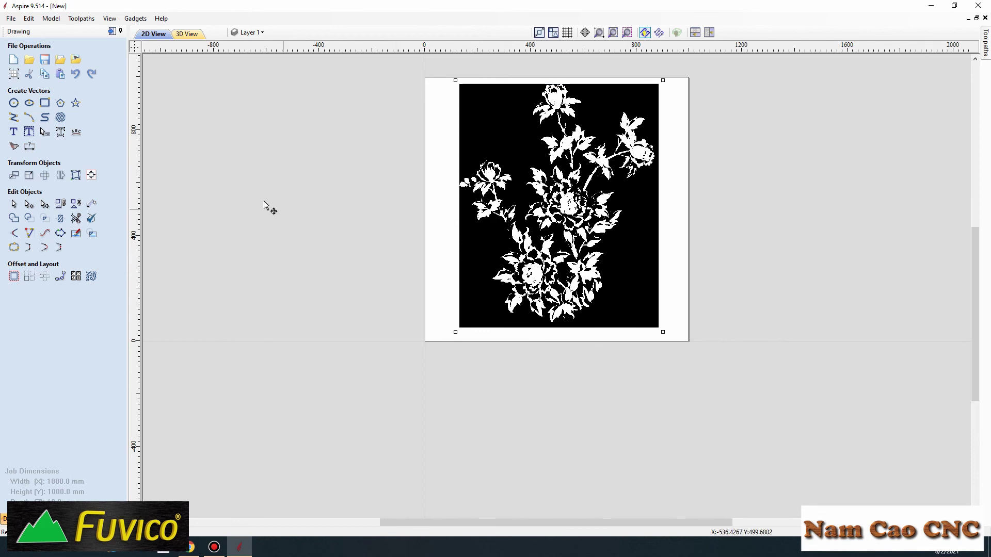
Step: Centre the enlarged flower bitmap in the material both horizontally and vertically
{"action": "left_click", "coordinate": [91, 175]}
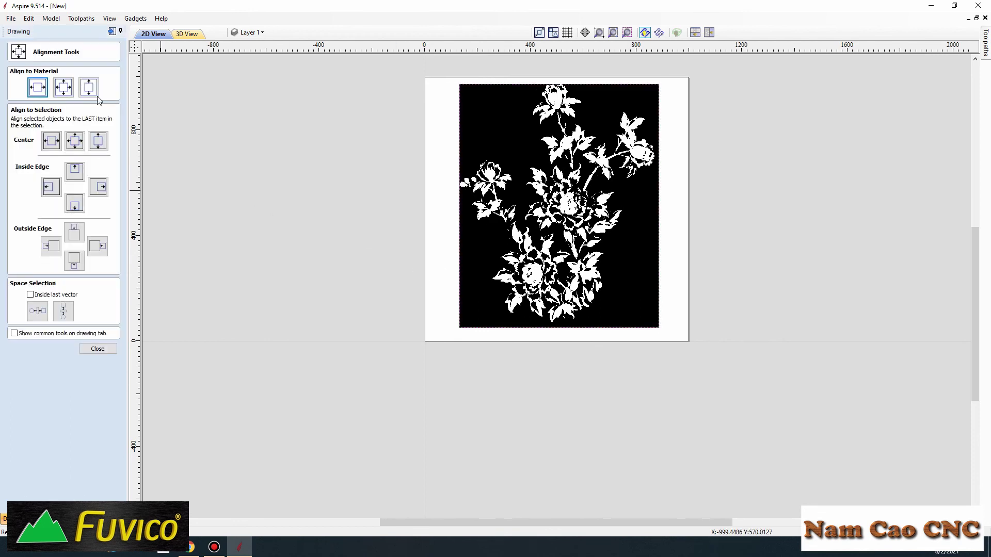
{"action": "left_click", "coordinate": [69, 87]}
{"action": "left_click", "coordinate": [99, 350]}
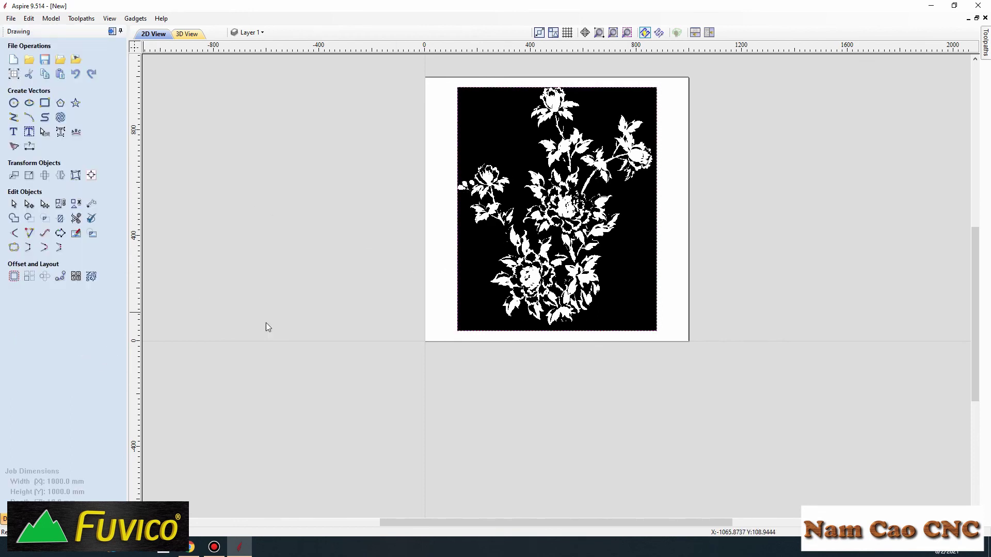
{"action": "scroll", "coordinate": [485, 320], "scroll_direction": "down", "scroll_amount": 1}
{"action": "scroll", "coordinate": [622, 97], "scroll_direction": "up", "scroll_amount": 1}
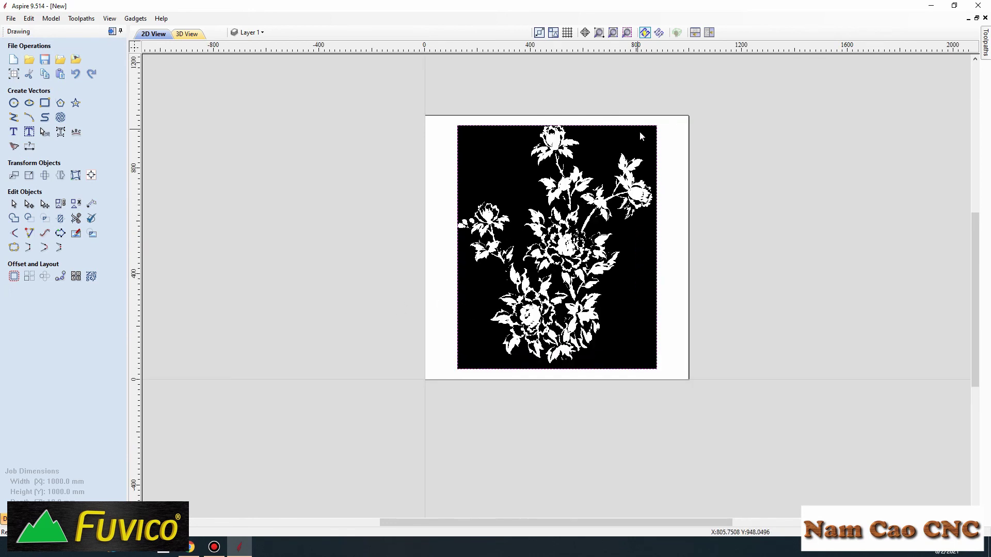
{"action": "scroll", "coordinate": [645, 130], "scroll_direction": "up", "scroll_amount": 1}
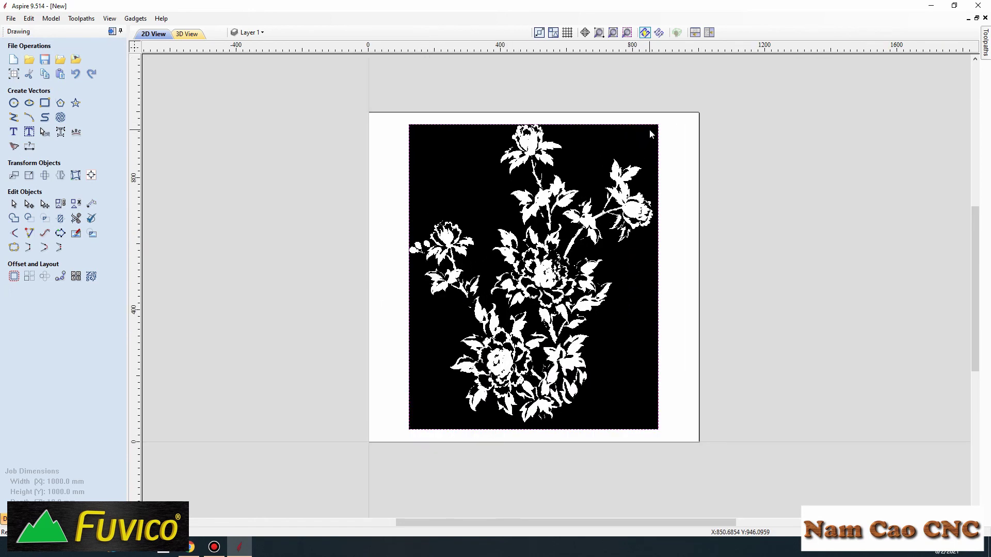
Step: Trace the white areas of the flower bitmap with Color tracing, preview the outlines up close, and apply the grouped vectors
{"action": "left_click", "coordinate": [14, 147]}
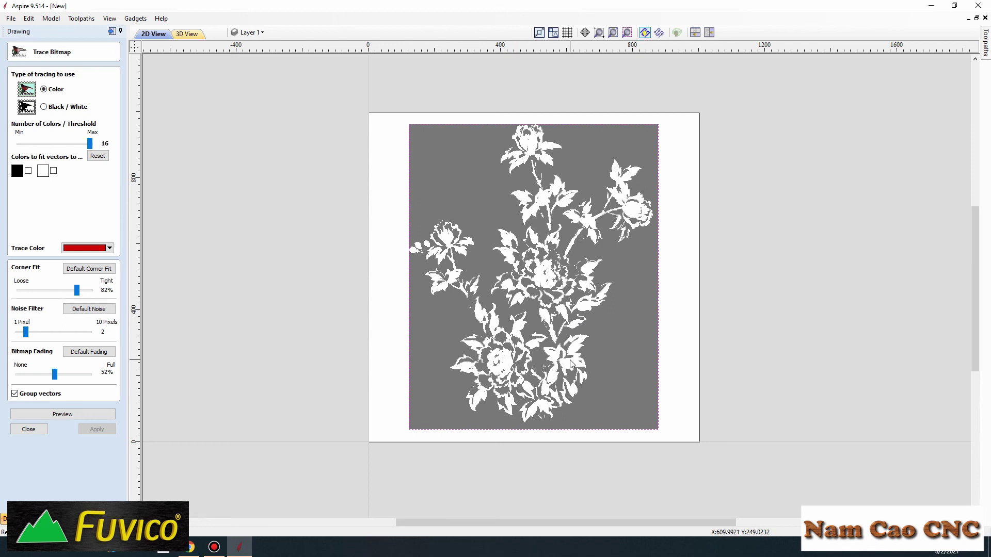
{"action": "left_click", "coordinate": [55, 415]}
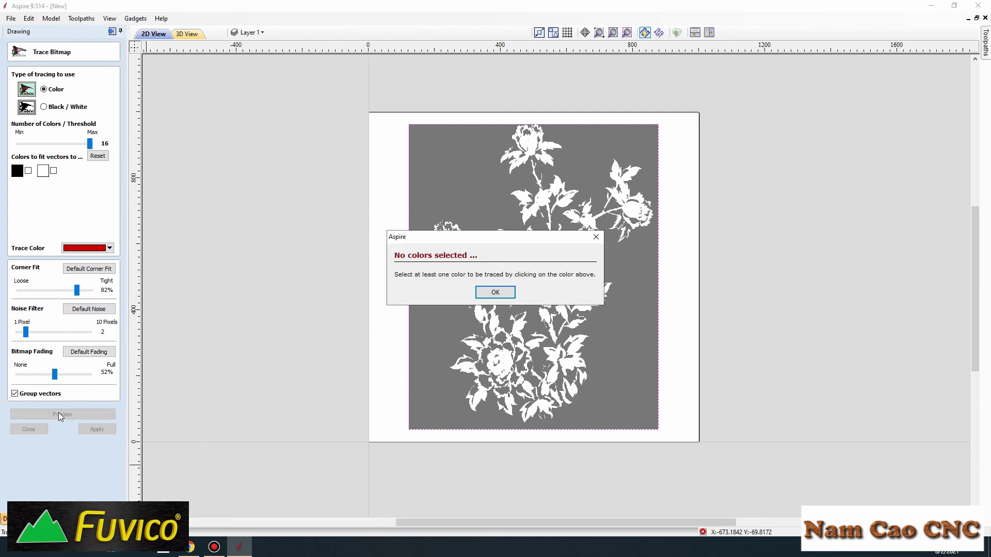
{"action": "left_click", "coordinate": [495, 293]}
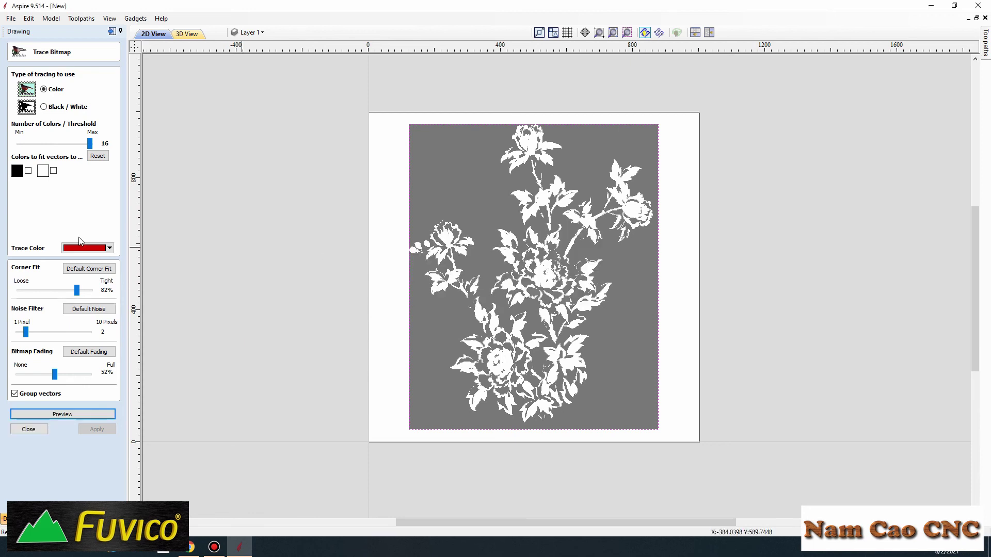
{"action": "left_click", "coordinate": [53, 171]}
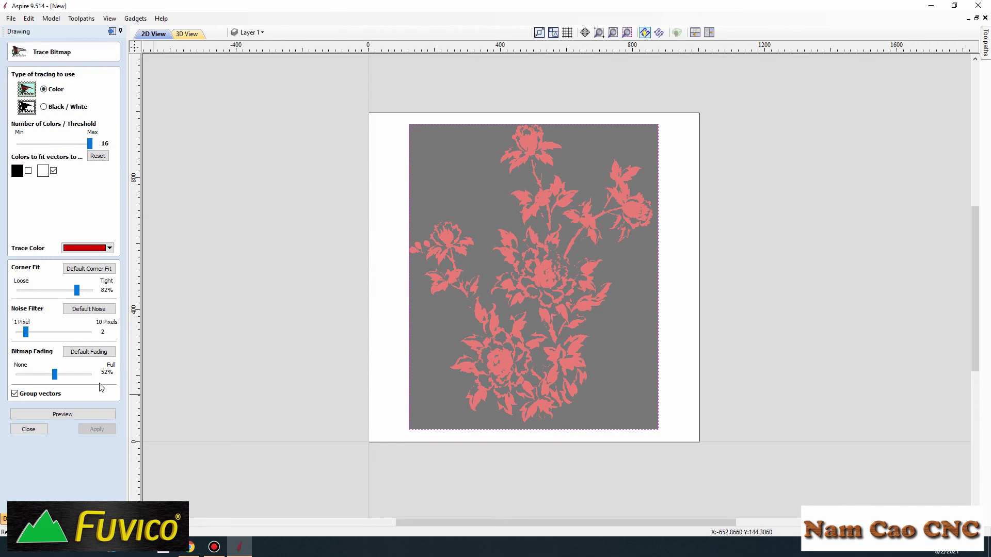
{"action": "left_click", "coordinate": [82, 412]}
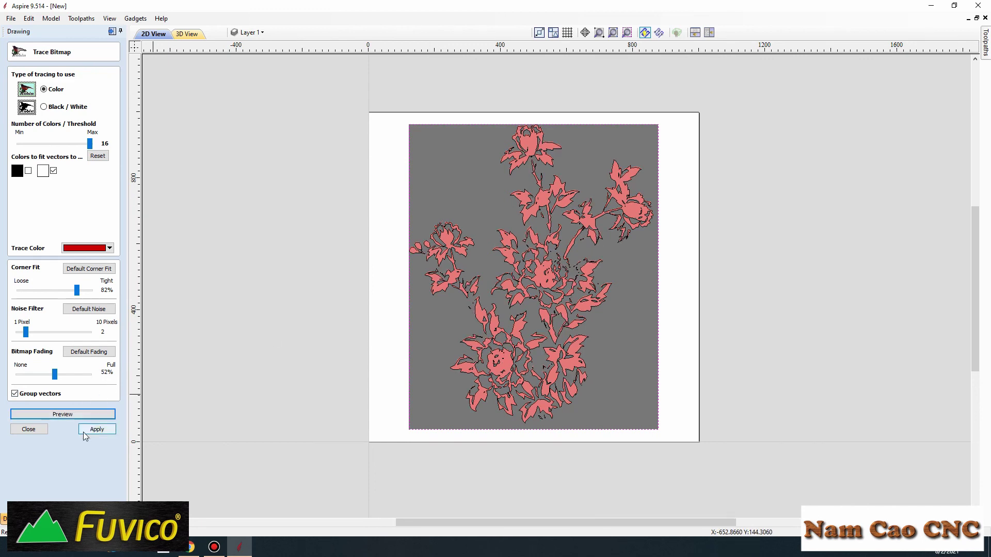
{"action": "scroll", "coordinate": [537, 265], "scroll_direction": "up", "scroll_amount": 5}
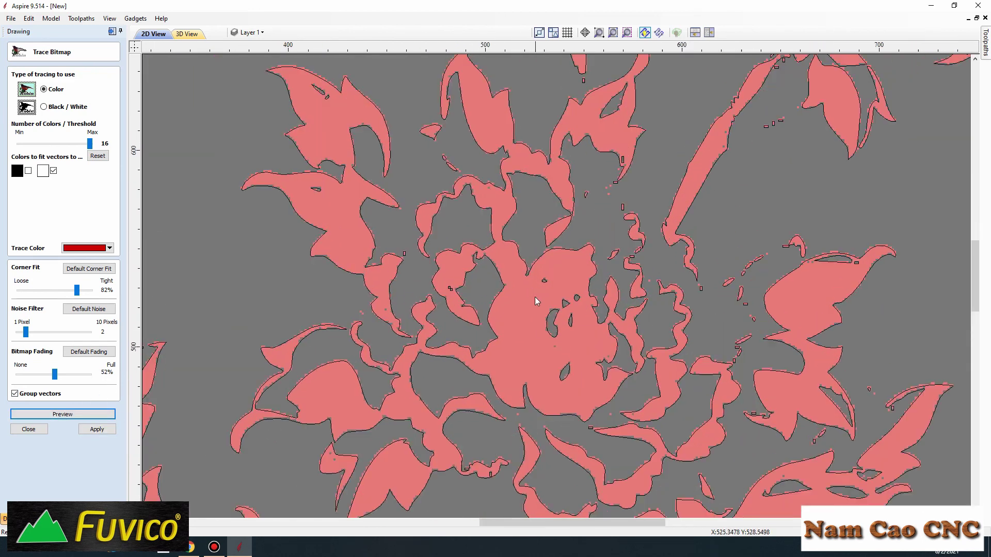
{"action": "scroll", "coordinate": [562, 321], "scroll_direction": "down", "scroll_amount": 5}
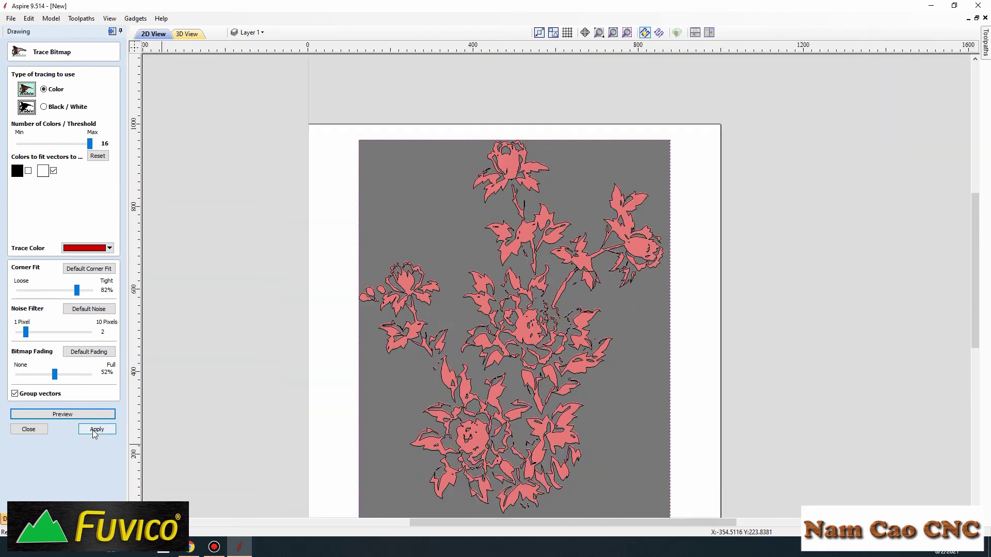
{"action": "left_click", "coordinate": [94, 430]}
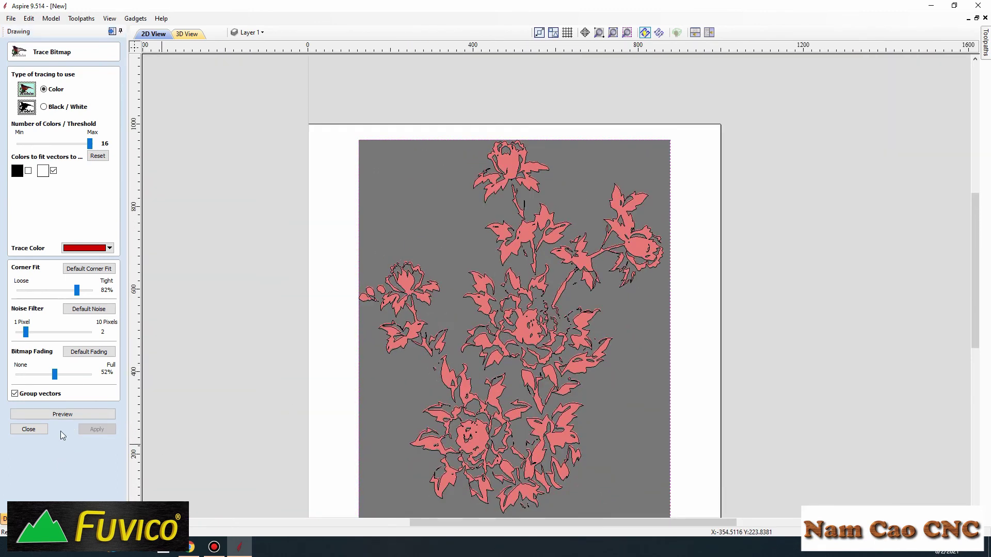
{"action": "left_click", "coordinate": [37, 429]}
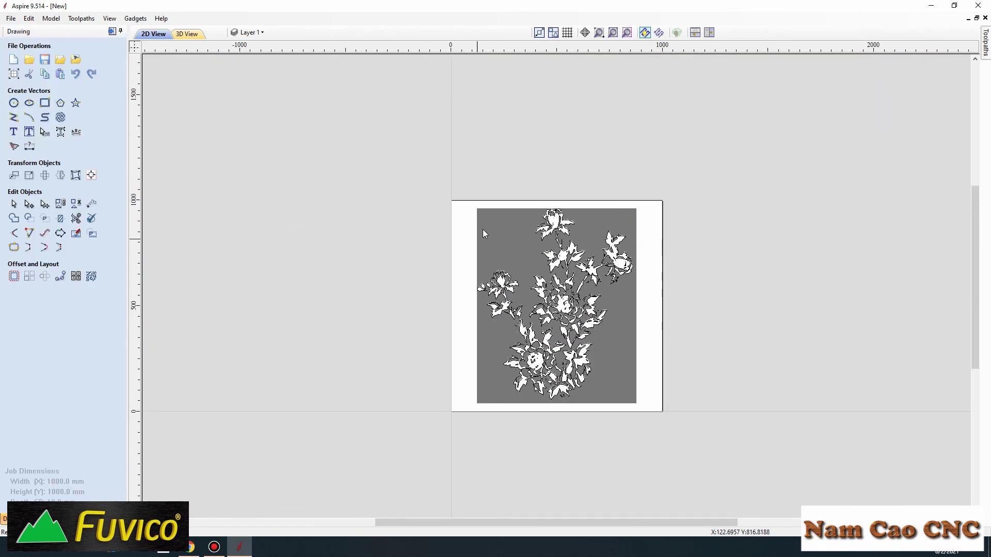
Step: Delete the source flower bitmap and inspect the traced flower outlines
{"action": "left_click", "coordinate": [494, 214]}
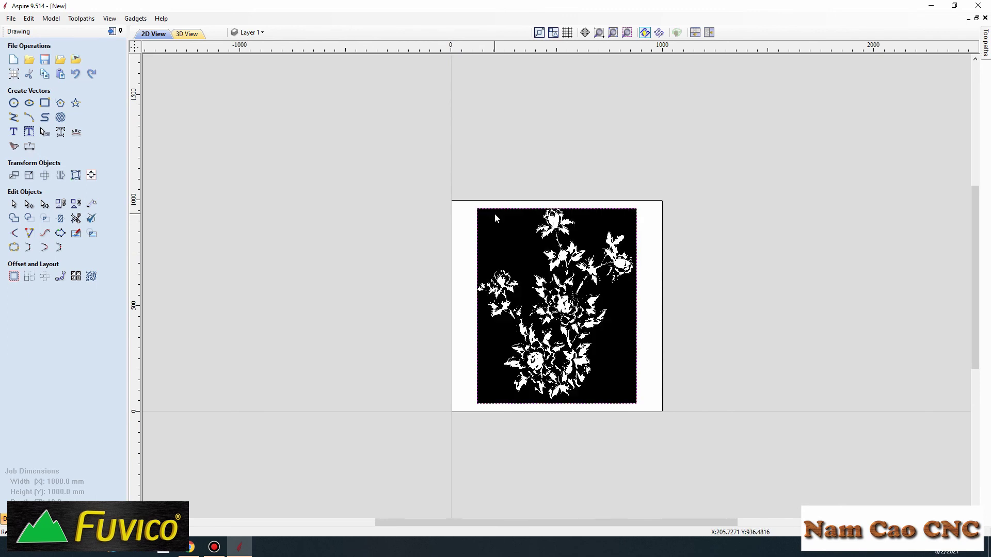
{"action": "key", "text": "Delete"}
{"action": "scroll", "coordinate": [537, 336], "scroll_direction": "up", "scroll_amount": 2}
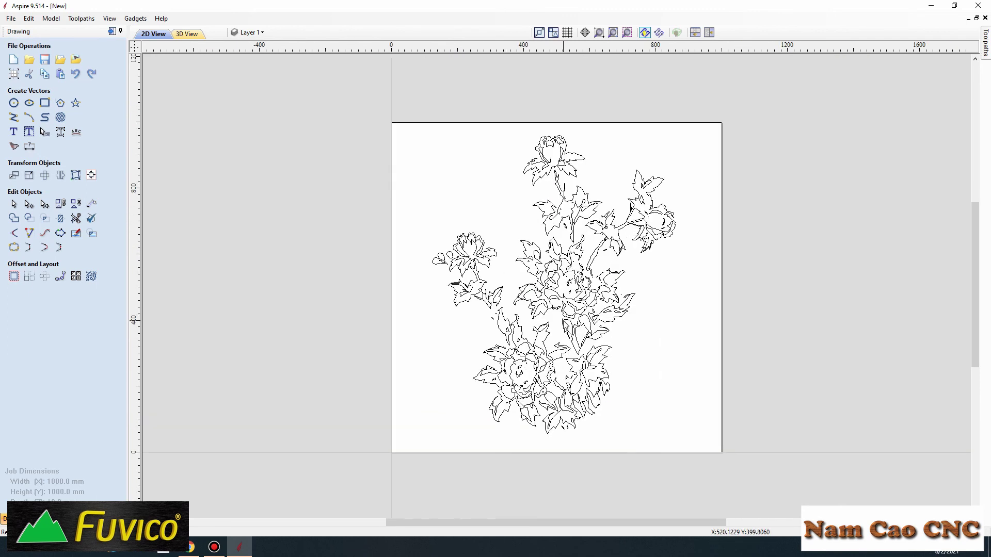
{"action": "scroll", "coordinate": [538, 333], "scroll_direction": "down", "scroll_amount": 2}
{"action": "scroll", "coordinate": [551, 356], "scroll_direction": "up", "scroll_amount": 2}
{"action": "scroll", "coordinate": [551, 352], "scroll_direction": "up", "scroll_amount": 3}
{"action": "scroll", "coordinate": [613, 323], "scroll_direction": "down", "scroll_amount": 4}
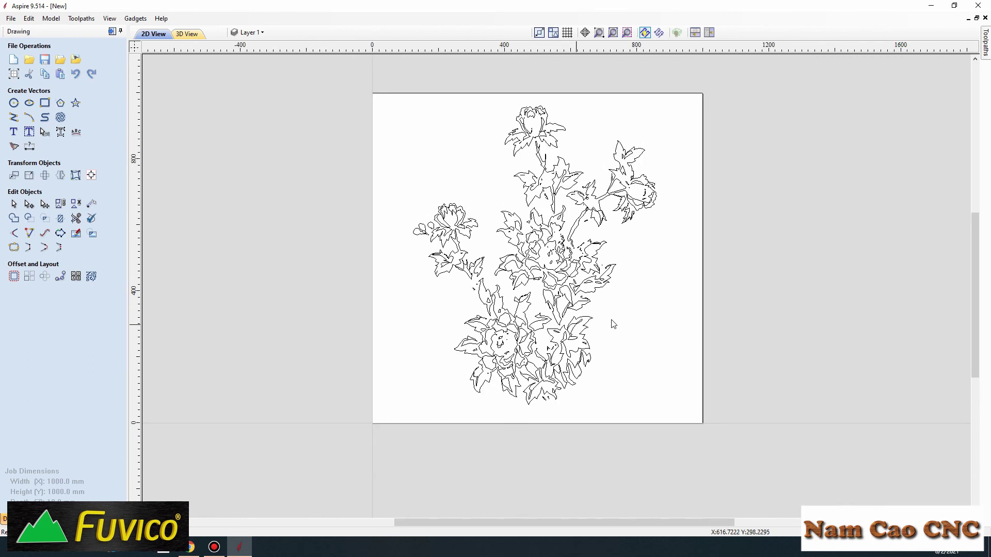
{"action": "scroll", "coordinate": [599, 155], "scroll_direction": "up", "scroll_amount": 1}
{"action": "scroll", "coordinate": [594, 151], "scroll_direction": "up", "scroll_amount": 1}
{"action": "scroll", "coordinate": [594, 150], "scroll_direction": "down", "scroll_amount": 1}
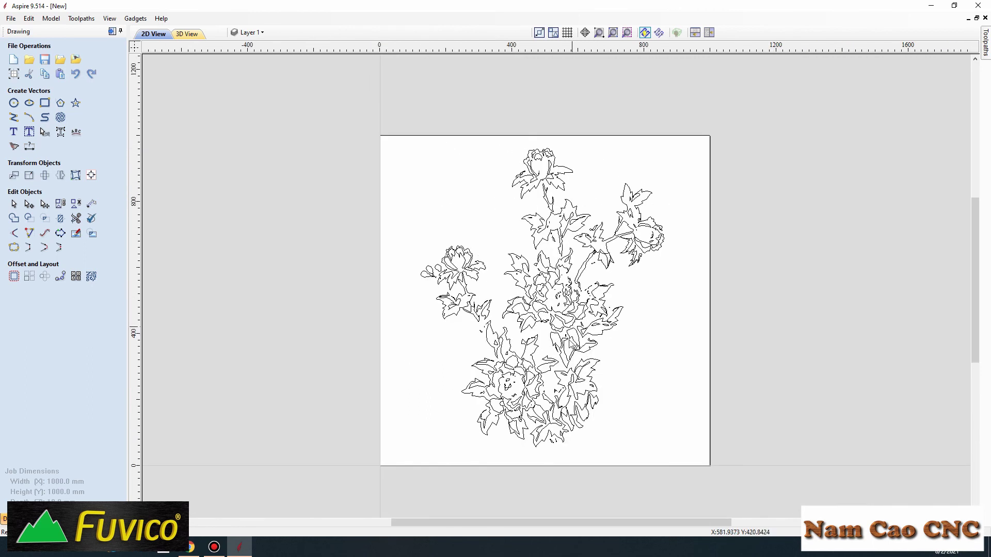
Step: Calculate a V-Carve / Engraving toolpath for all the traced flower vectors with the V-Bit (90 deg 32 mm) and 0.0 mm start depth
{"action": "left_click", "coordinate": [985, 43]}
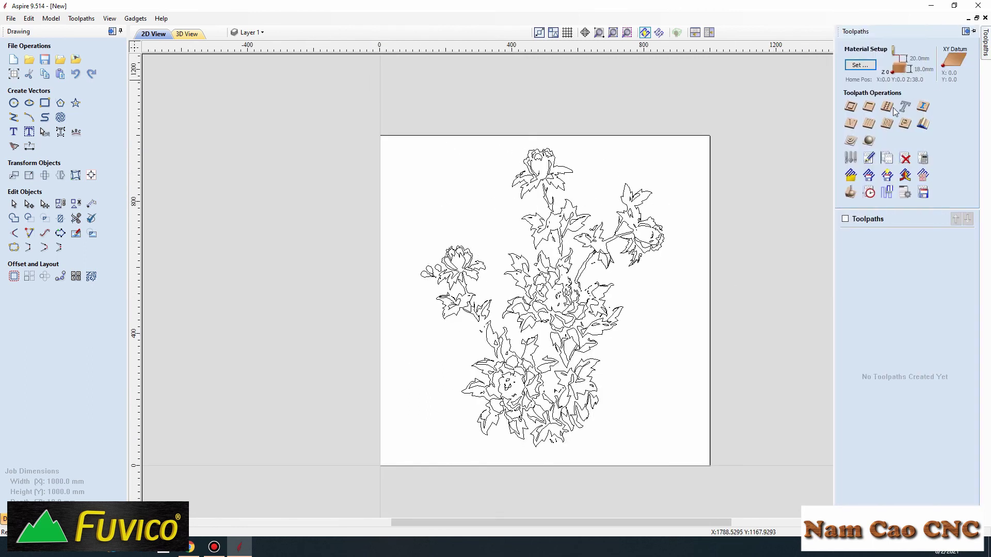
{"action": "left_click", "coordinate": [851, 122]}
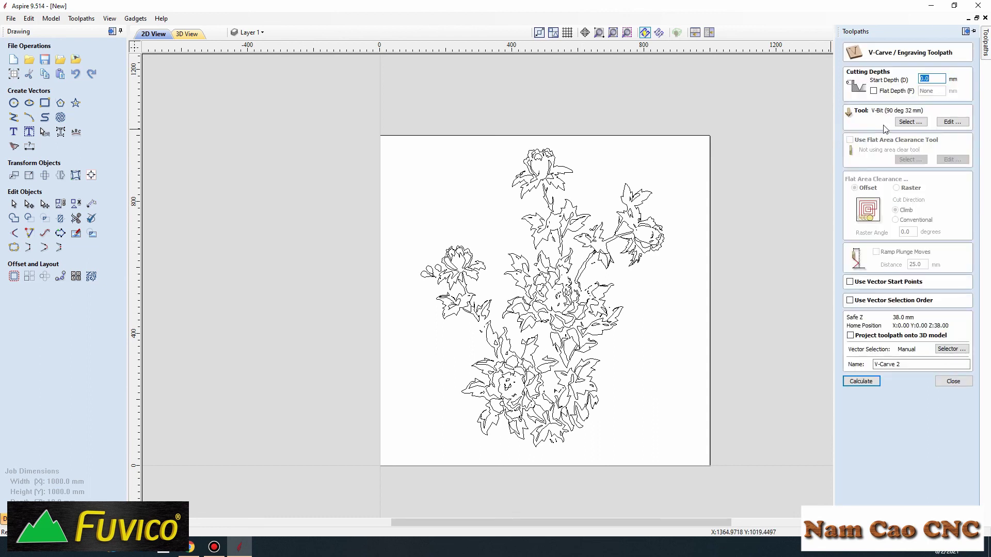
{"action": "left_click", "coordinate": [911, 122]}
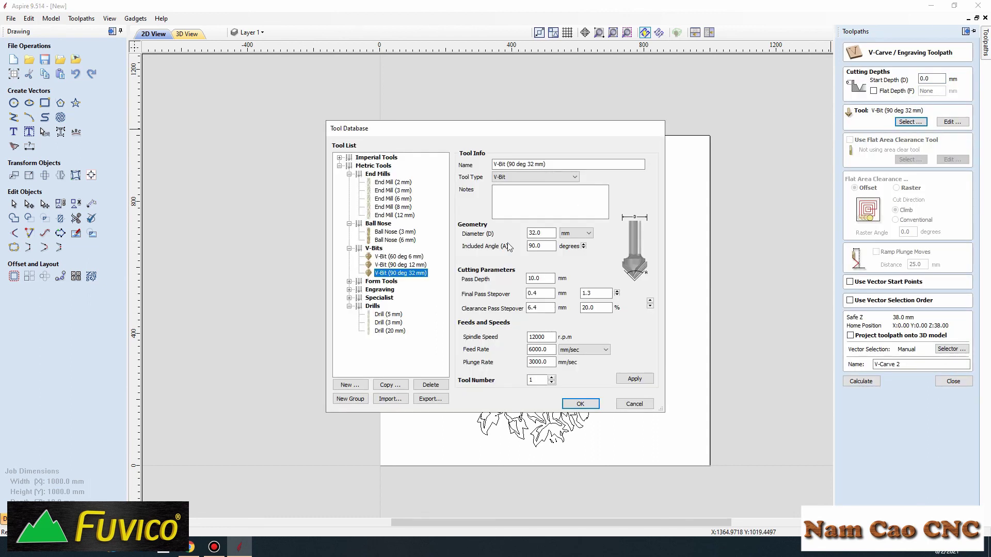
{"action": "left_click", "coordinate": [576, 407]}
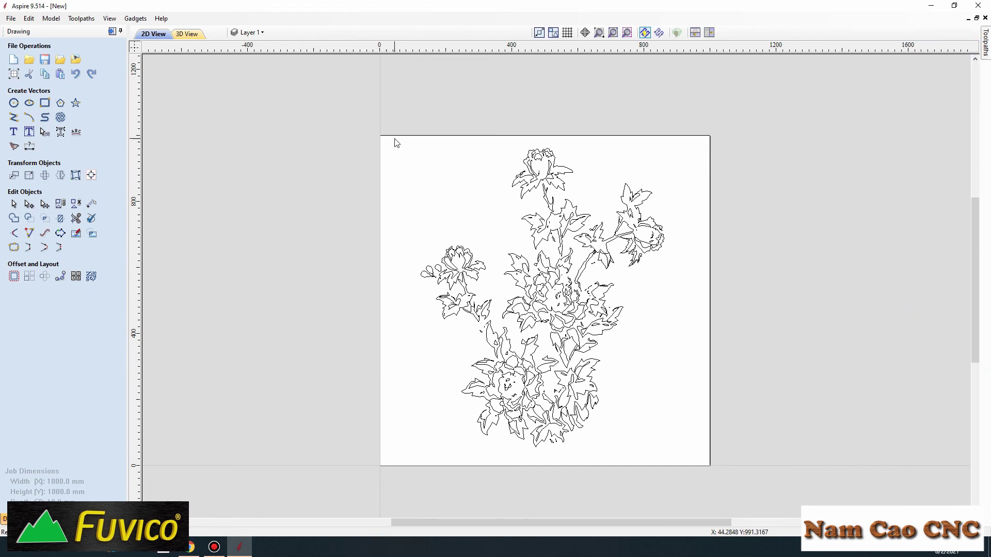
{"action": "left_click_drag", "start_coordinate": [395, 140], "coordinate": [692, 453]}
{"action": "mouse_move", "coordinate": [985, 43]}
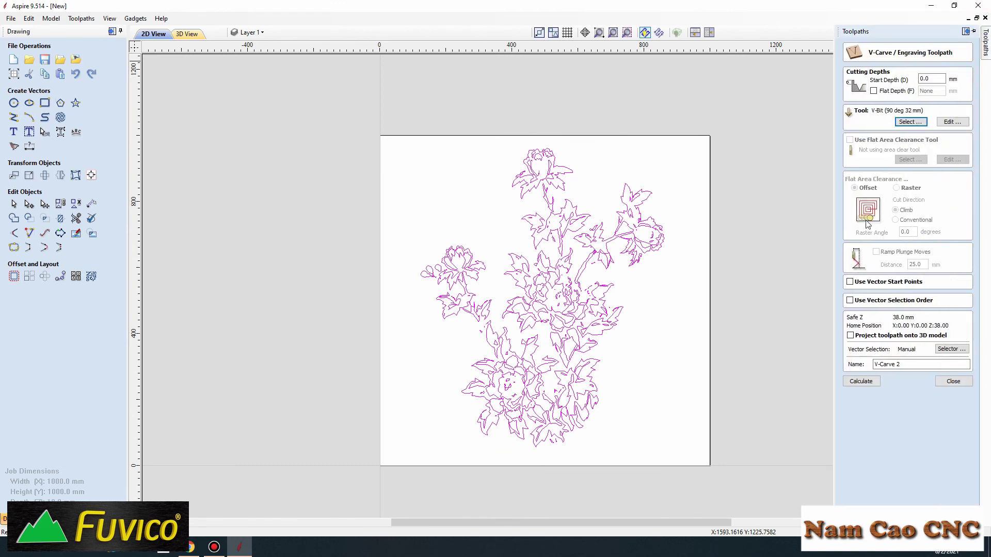
{"action": "left_click", "coordinate": [860, 380]}
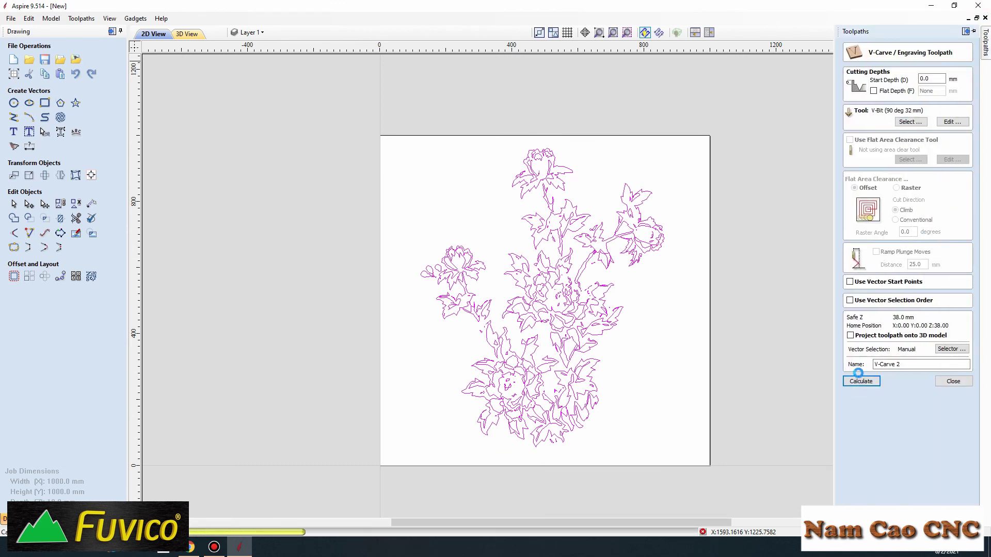
{"action": "left_click", "coordinate": [476, 329]}
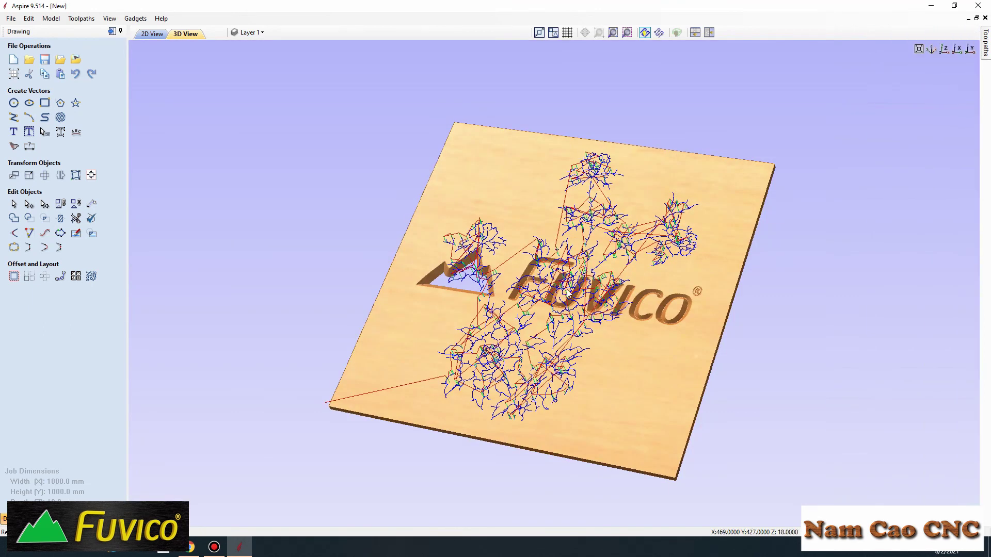
Step: Reset the toolpath preview to clear the old Fuvico carving from the simulated board
{"action": "left_click", "coordinate": [986, 42]}
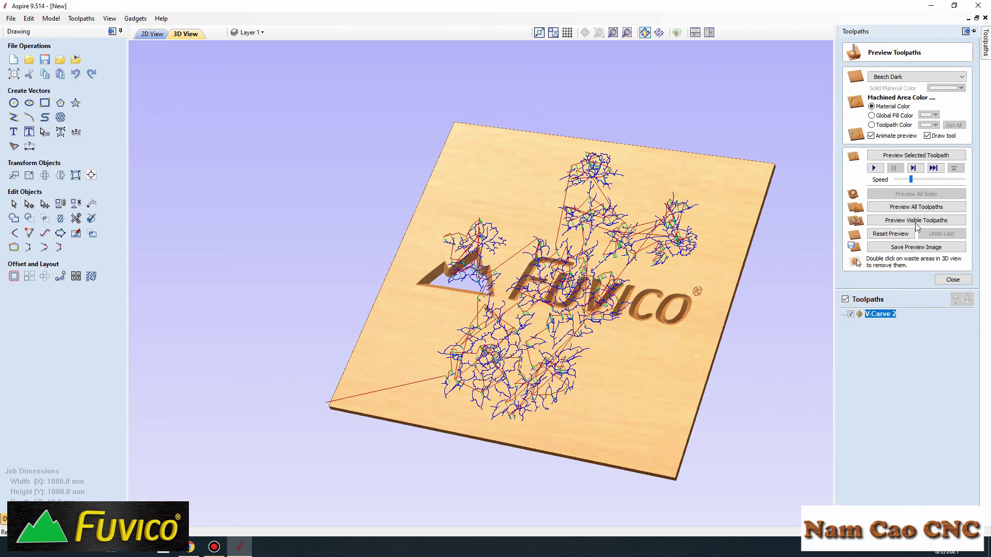
{"action": "left_click", "coordinate": [891, 233]}
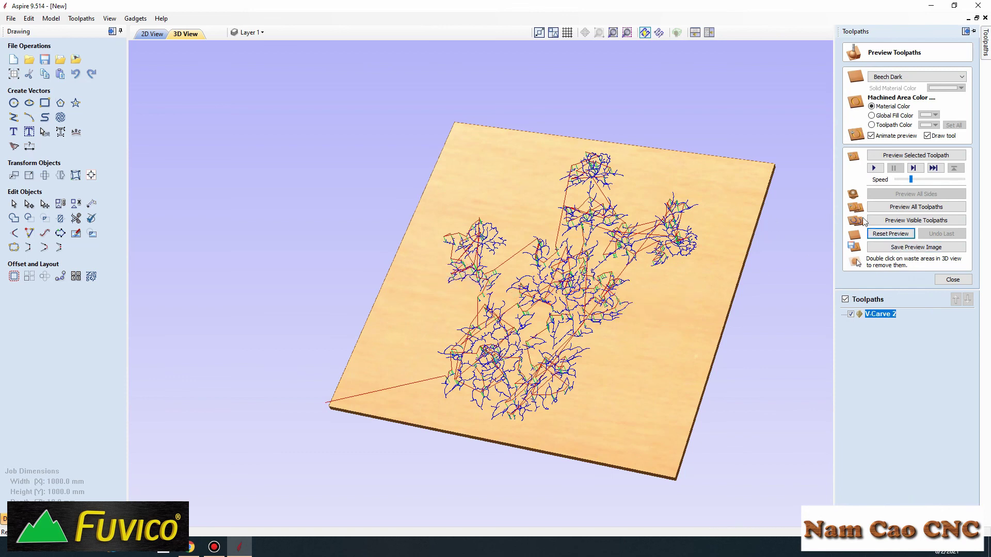
Step: Run the animated cutting simulation of the V-Carve 2 toolpath and inspect the carved flowers up close from several angles
{"action": "left_click", "coordinate": [874, 168]}
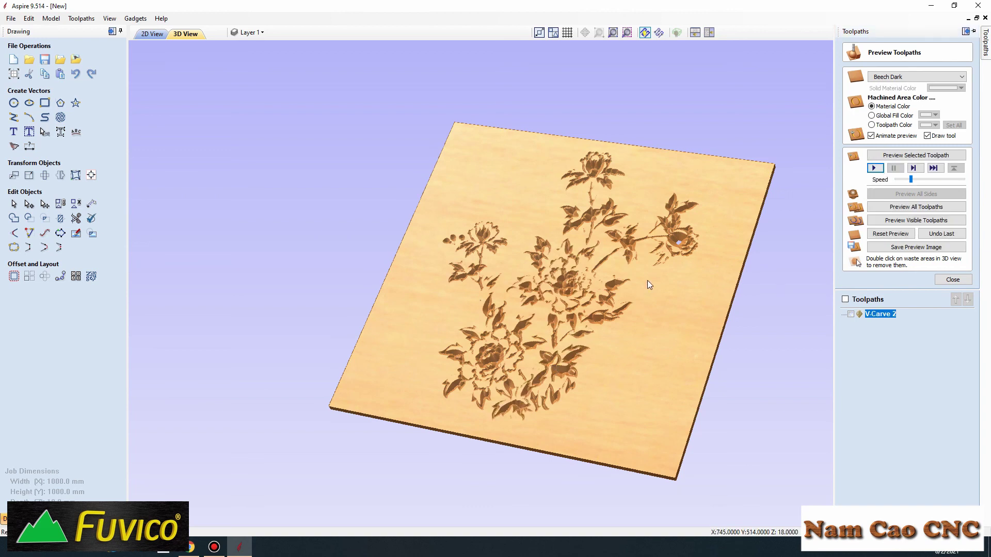
{"action": "left_click_drag", "start_coordinate": [647, 280], "coordinate": [675, 271]}
{"action": "scroll", "coordinate": [675, 271], "scroll_direction": "up", "scroll_amount": 5}
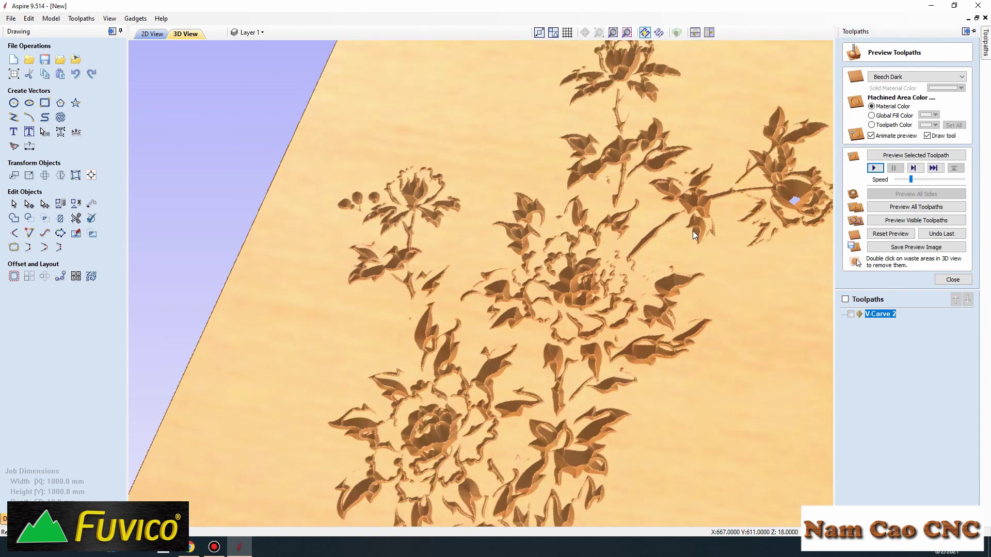
{"action": "scroll", "coordinate": [800, 195], "scroll_direction": "up", "scroll_amount": 3}
{"action": "scroll", "coordinate": [705, 240], "scroll_direction": "down", "scroll_amount": 3}
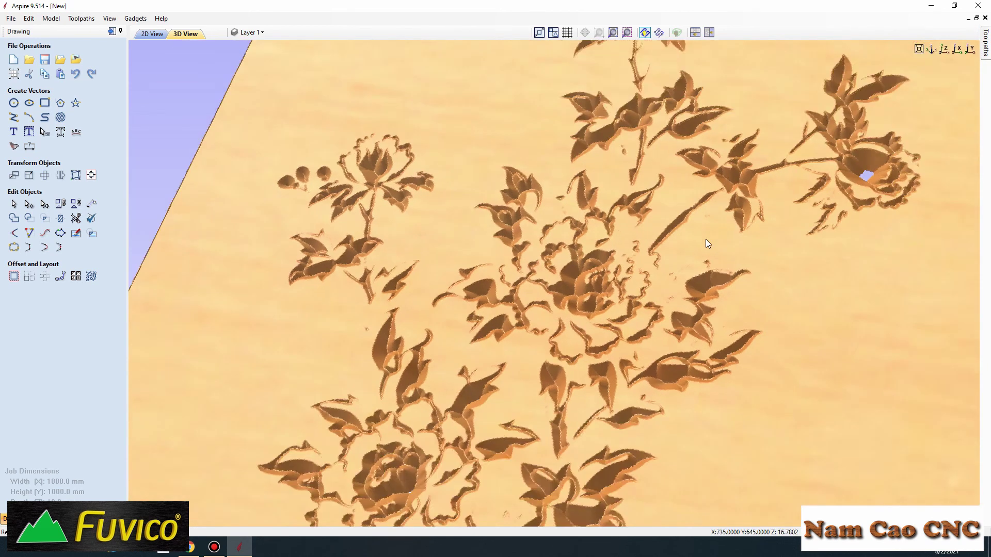
{"action": "left_click_drag", "start_coordinate": [705, 239], "coordinate": [800, 239]}
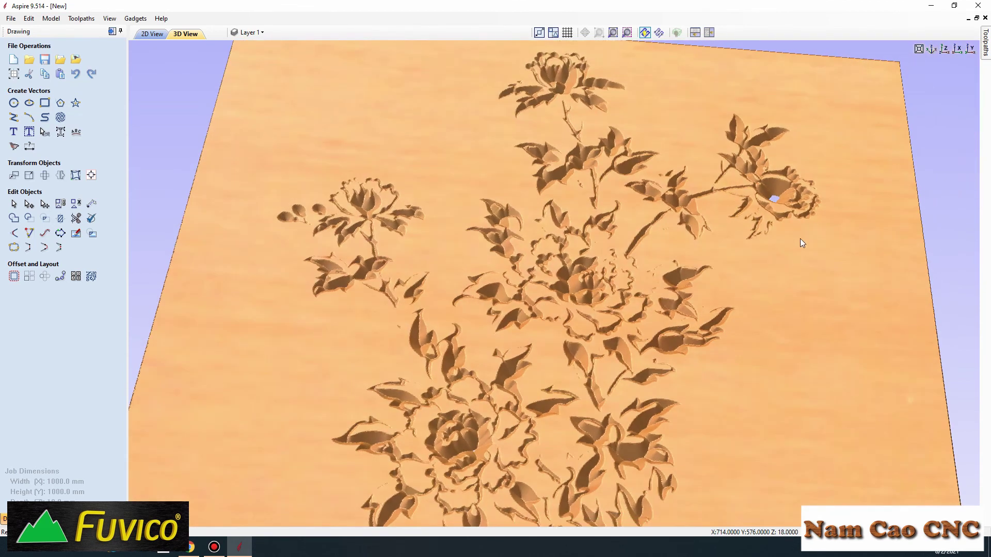
{"action": "scroll", "coordinate": [795, 227], "scroll_direction": "down", "scroll_amount": 2}
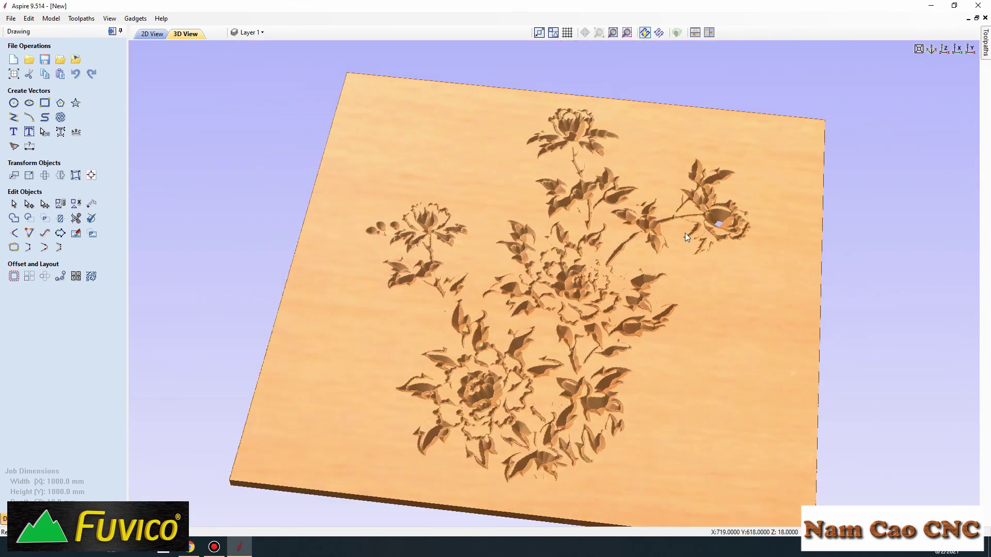
{"action": "left_click_drag", "start_coordinate": [685, 233], "coordinate": [490, 313]}
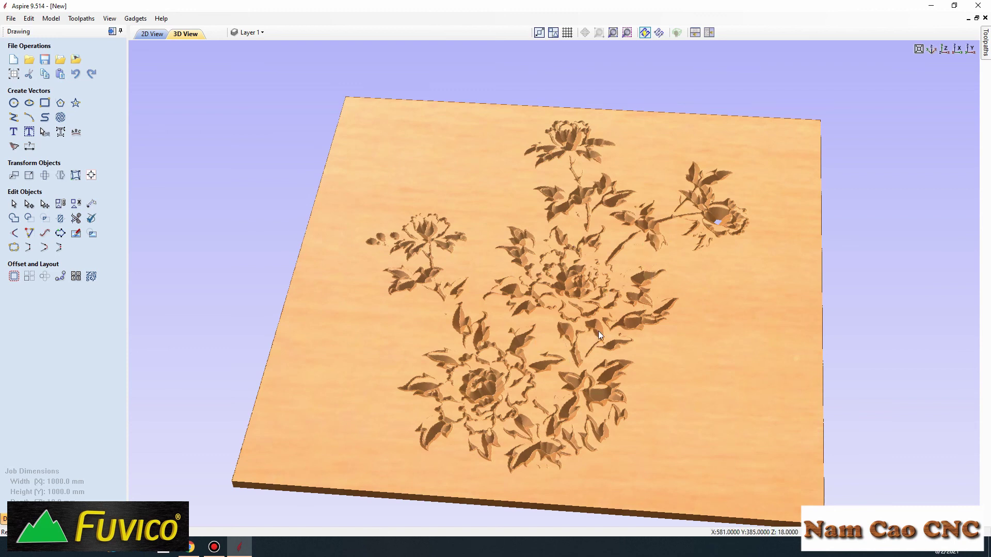
Step: Switch the machined area colour of the flower carving from the material colour to a global fill colour
{"action": "left_click", "coordinate": [986, 41]}
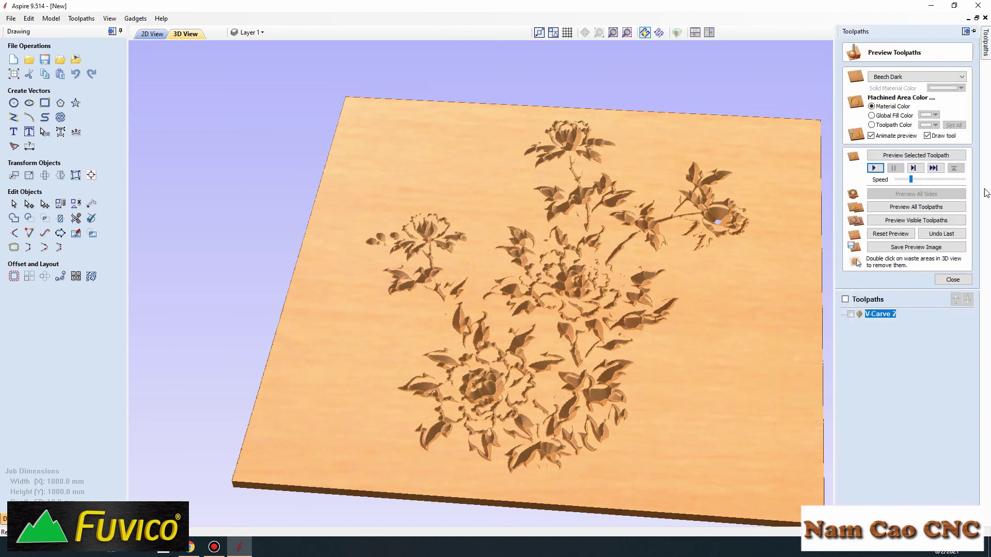
{"action": "left_click", "coordinate": [876, 168]}
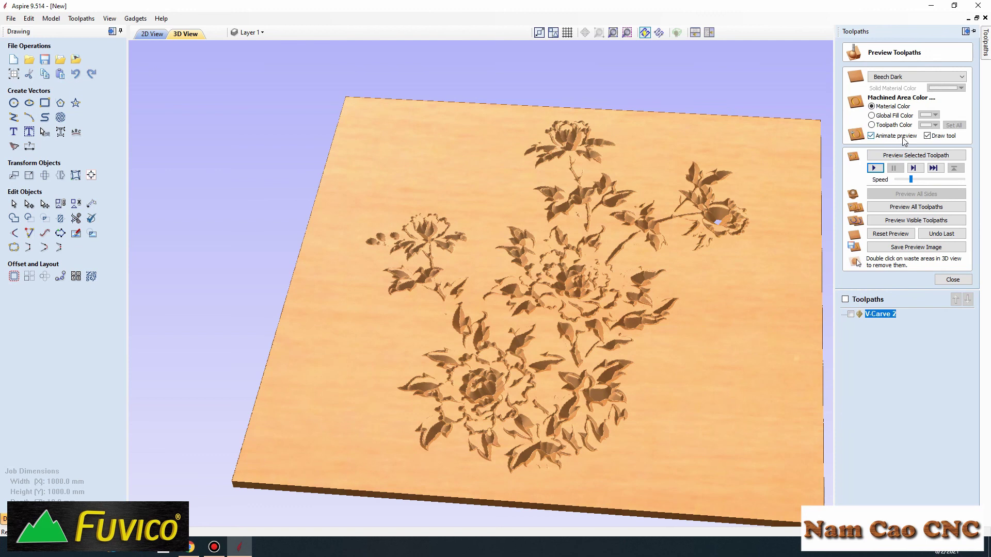
{"action": "left_click", "coordinate": [872, 115]}
{"action": "left_click_drag", "start_coordinate": [731, 265], "coordinate": [672, 318]}
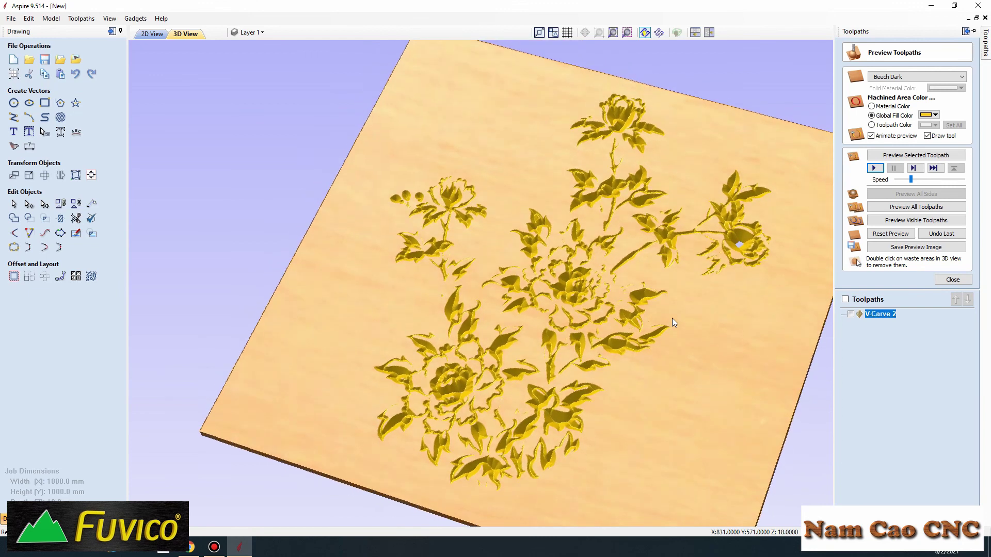
{"action": "left_click", "coordinate": [953, 279]}
Step: Set the global fill colour of the machined areas to red and check the carving on the board
{"action": "mouse_move", "coordinate": [988, 82]}
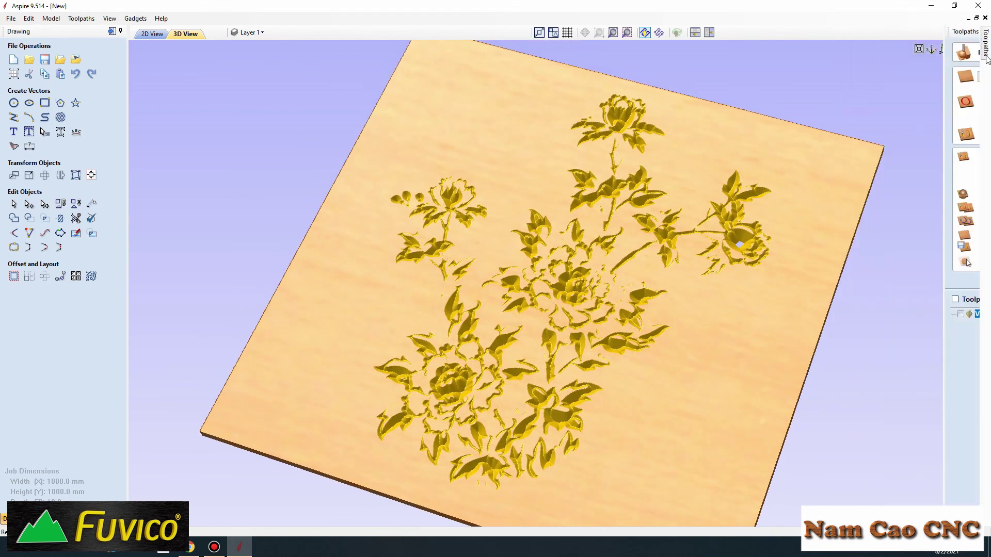
{"action": "left_click", "coordinate": [936, 115]}
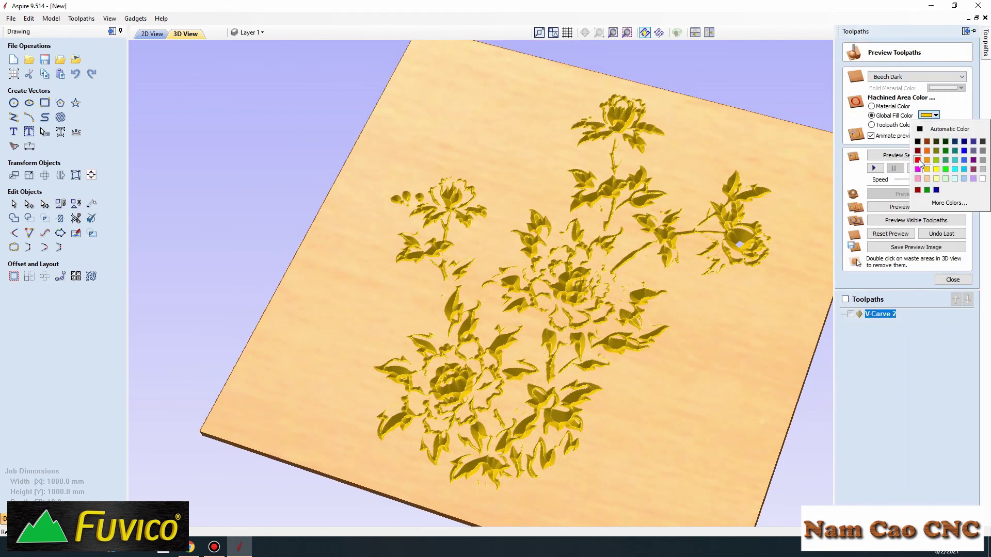
{"action": "left_click", "coordinate": [918, 160]}
{"action": "mouse_move", "coordinate": [656, 339]}
{"action": "left_mouse_down"}
{"action": "mouse_move", "coordinate": [710, 329]}
{"action": "mouse_move", "coordinate": [659, 334]}
{"action": "left_mouse_up"}
{"action": "scroll", "coordinate": [498, 312], "scroll_direction": "down", "scroll_amount": 3}
{"action": "scroll", "coordinate": [516, 335], "scroll_direction": "up", "scroll_amount": 3}
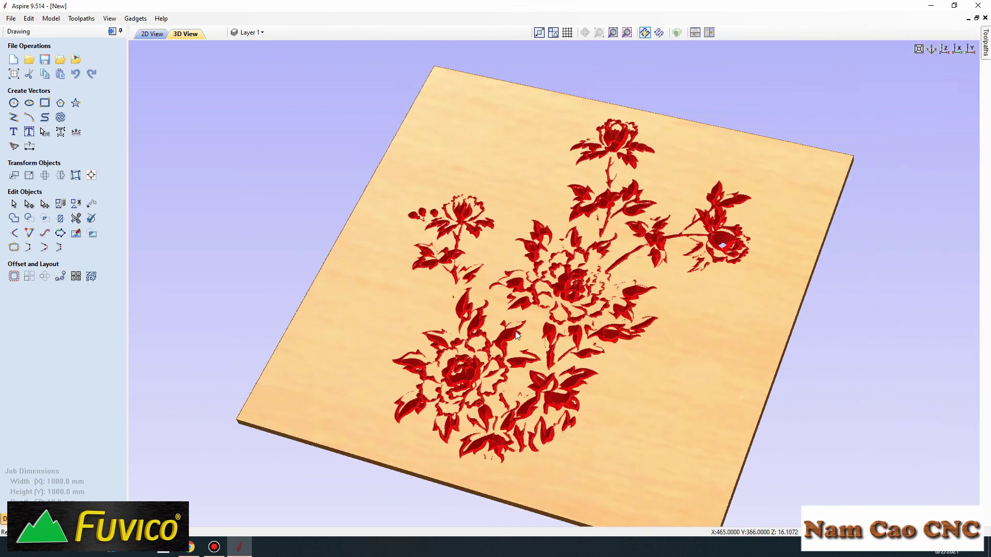
Step: Close the toolpath preview settings and view the finished red flower carving on the whole board
{"action": "mouse_move", "coordinate": [987, 52]}
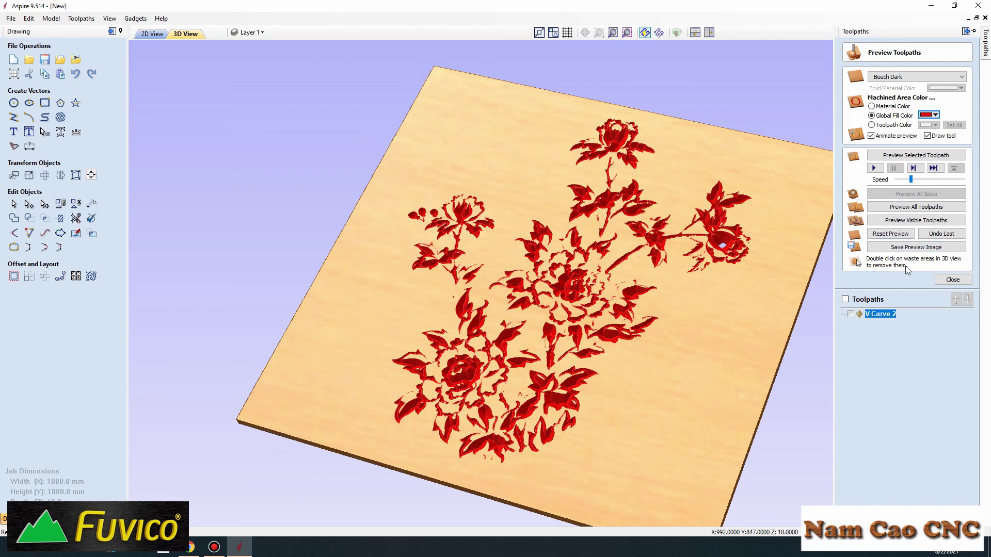
{"action": "left_click", "coordinate": [953, 280]}
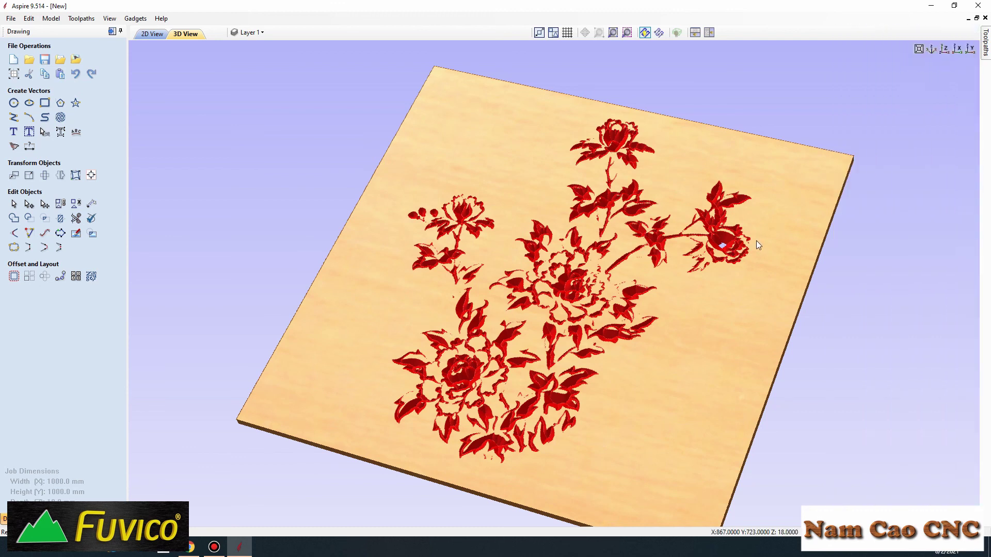
{"action": "scroll", "coordinate": [575, 268], "scroll_direction": "up", "scroll_amount": 3}
{"action": "scroll", "coordinate": [575, 268], "scroll_direction": "down", "scroll_amount": 2}
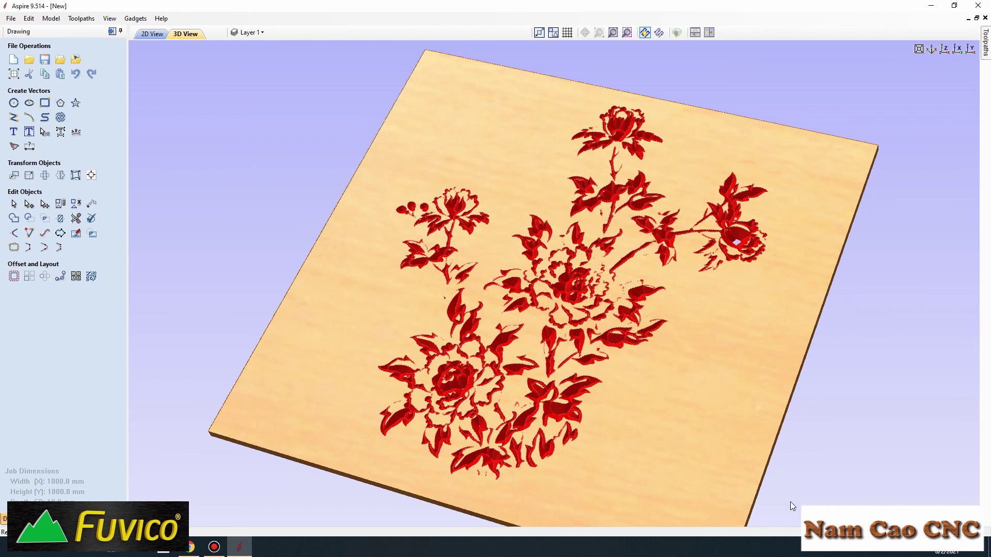
{"action": "left_click", "coordinate": [868, 551]}
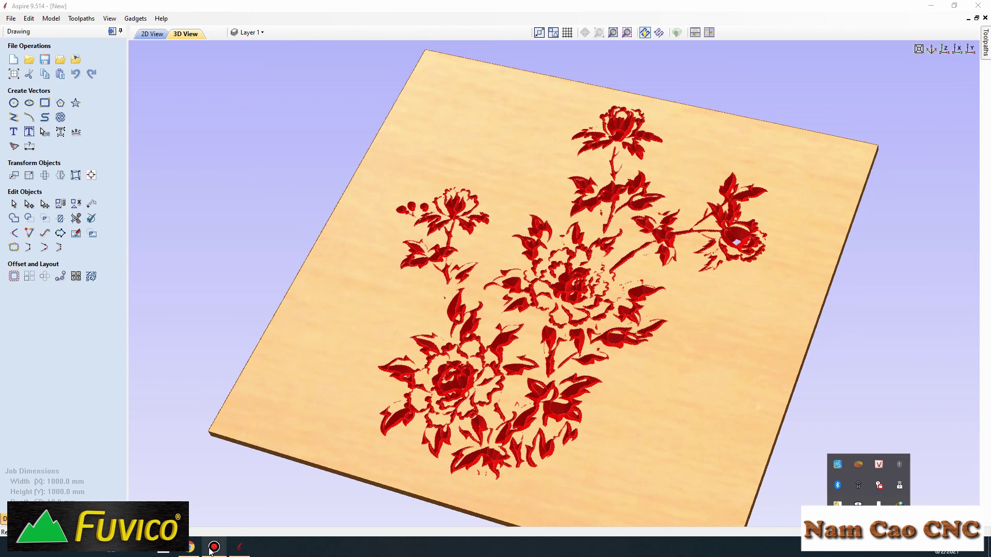